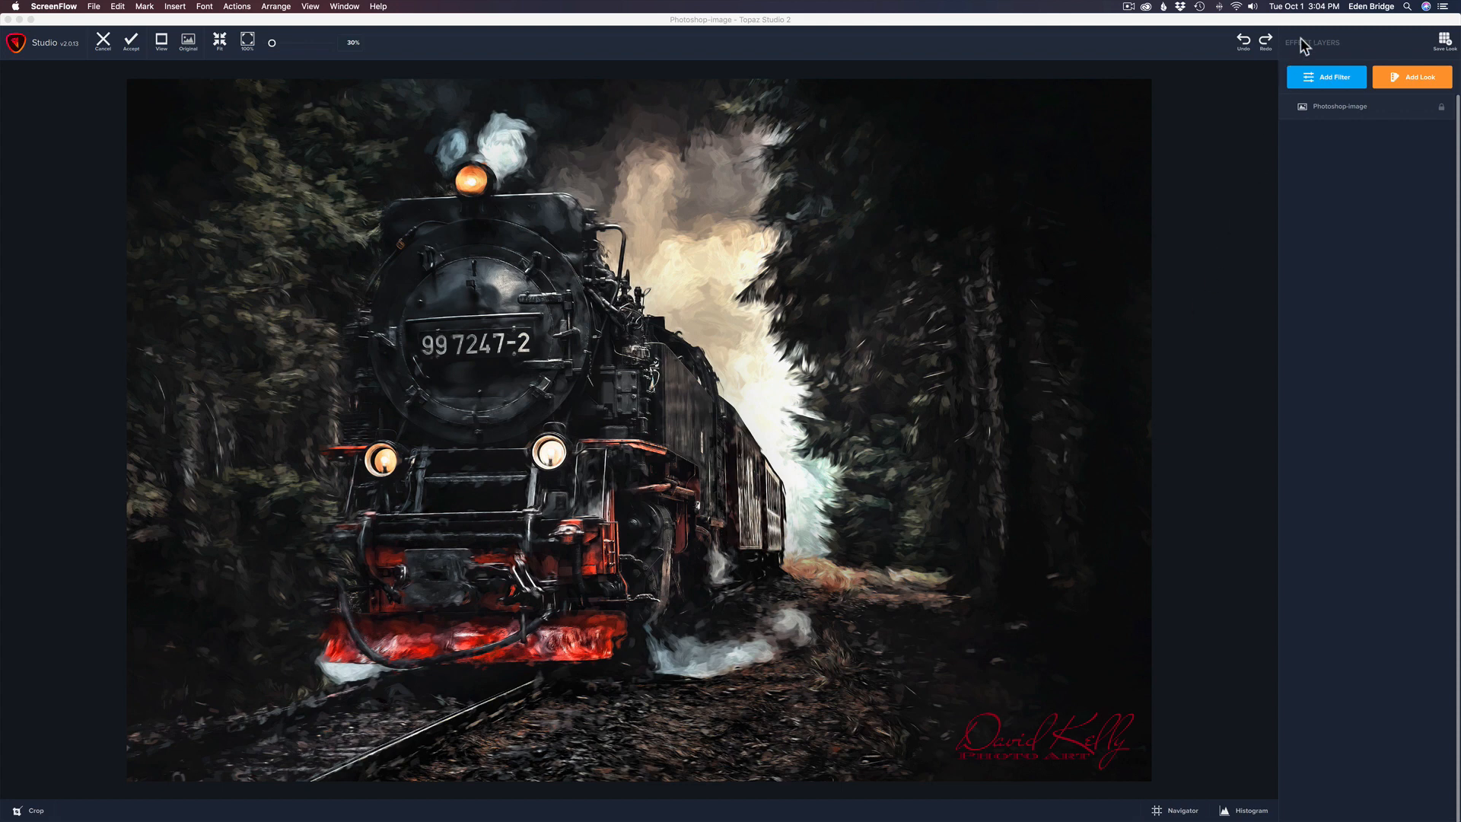
Add the Digital Frame filter to the train image.
{"action": "left_click", "coordinate": [1326, 79]}
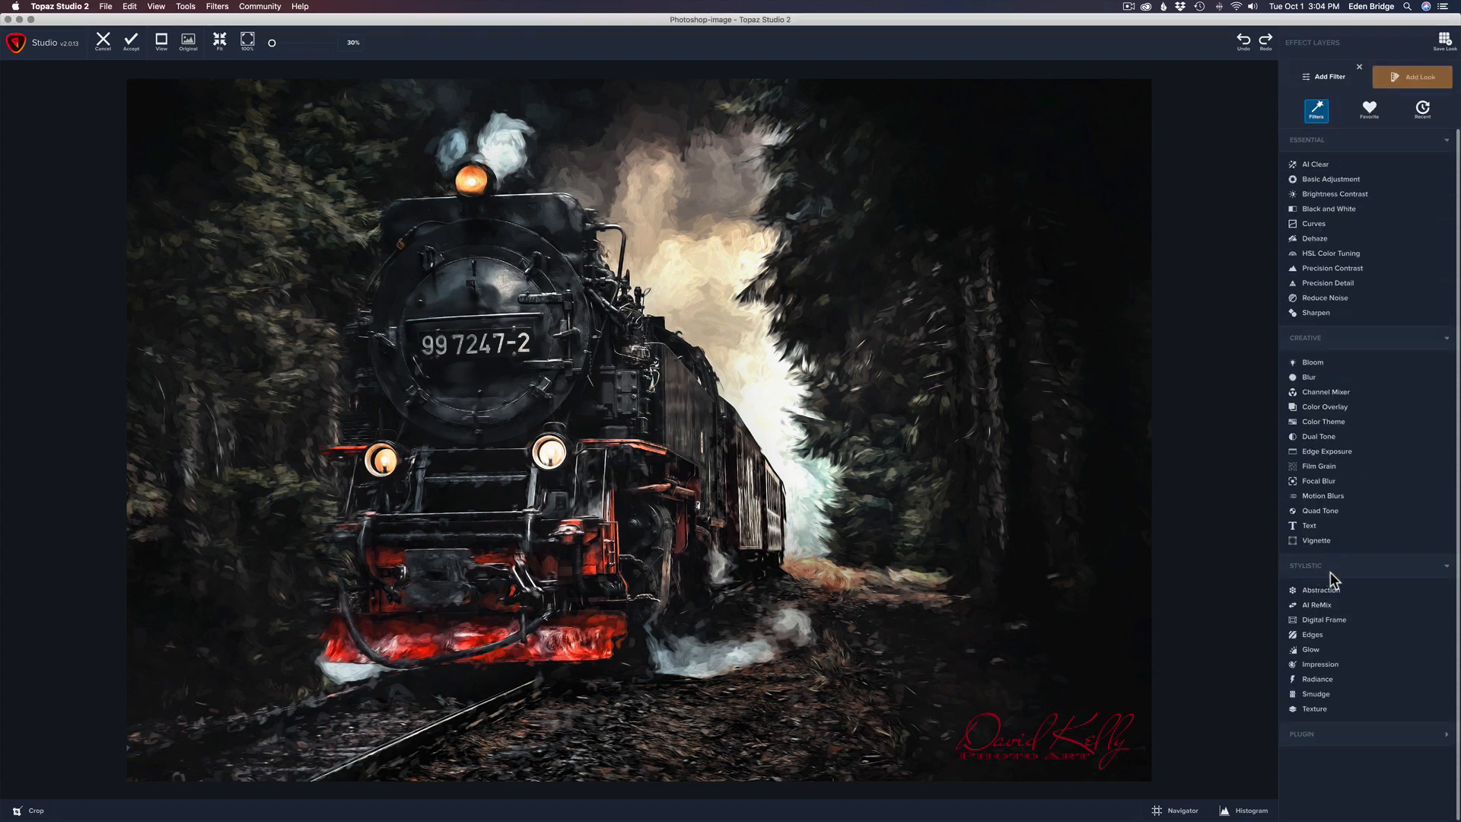
{"action": "left_click", "coordinate": [1321, 621]}
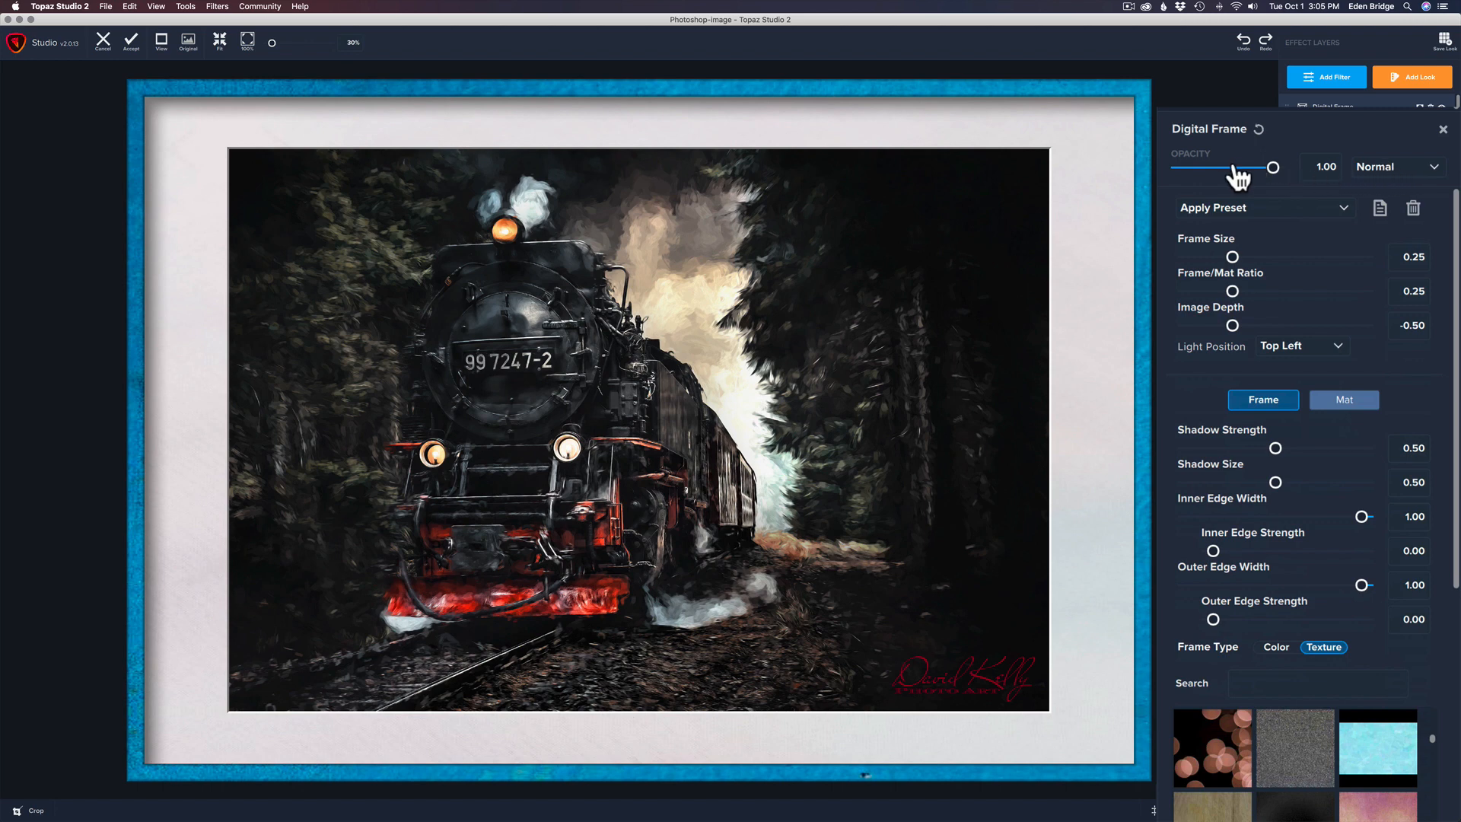
Try the frame presets Abstract Frame and Matte, Black Matte, Fine Blue and White, and Green Frame Grey Mat on the image.
{"action": "left_click", "coordinate": [1339, 204]}
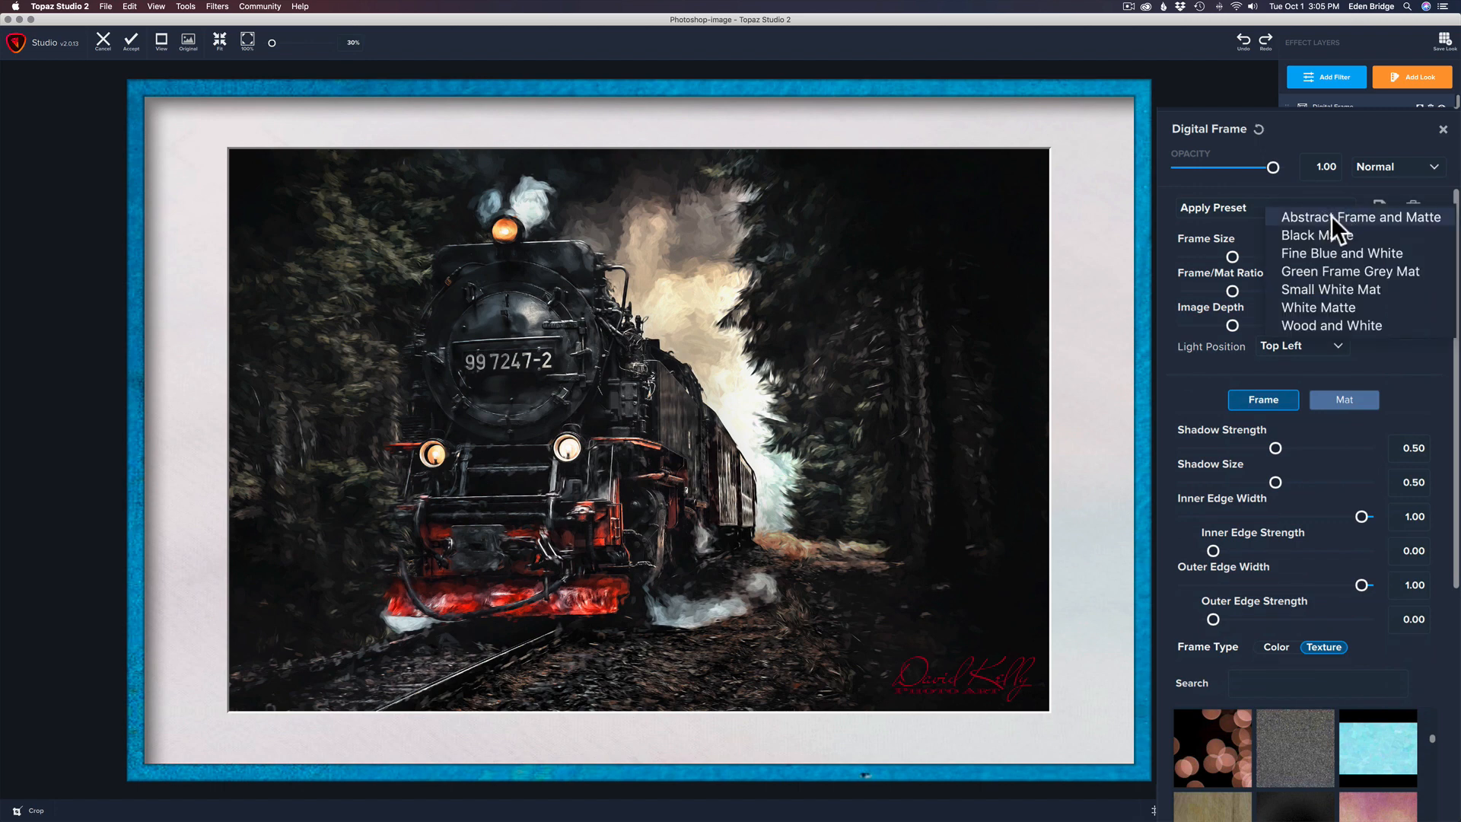
{"action": "left_click", "coordinate": [1329, 217]}
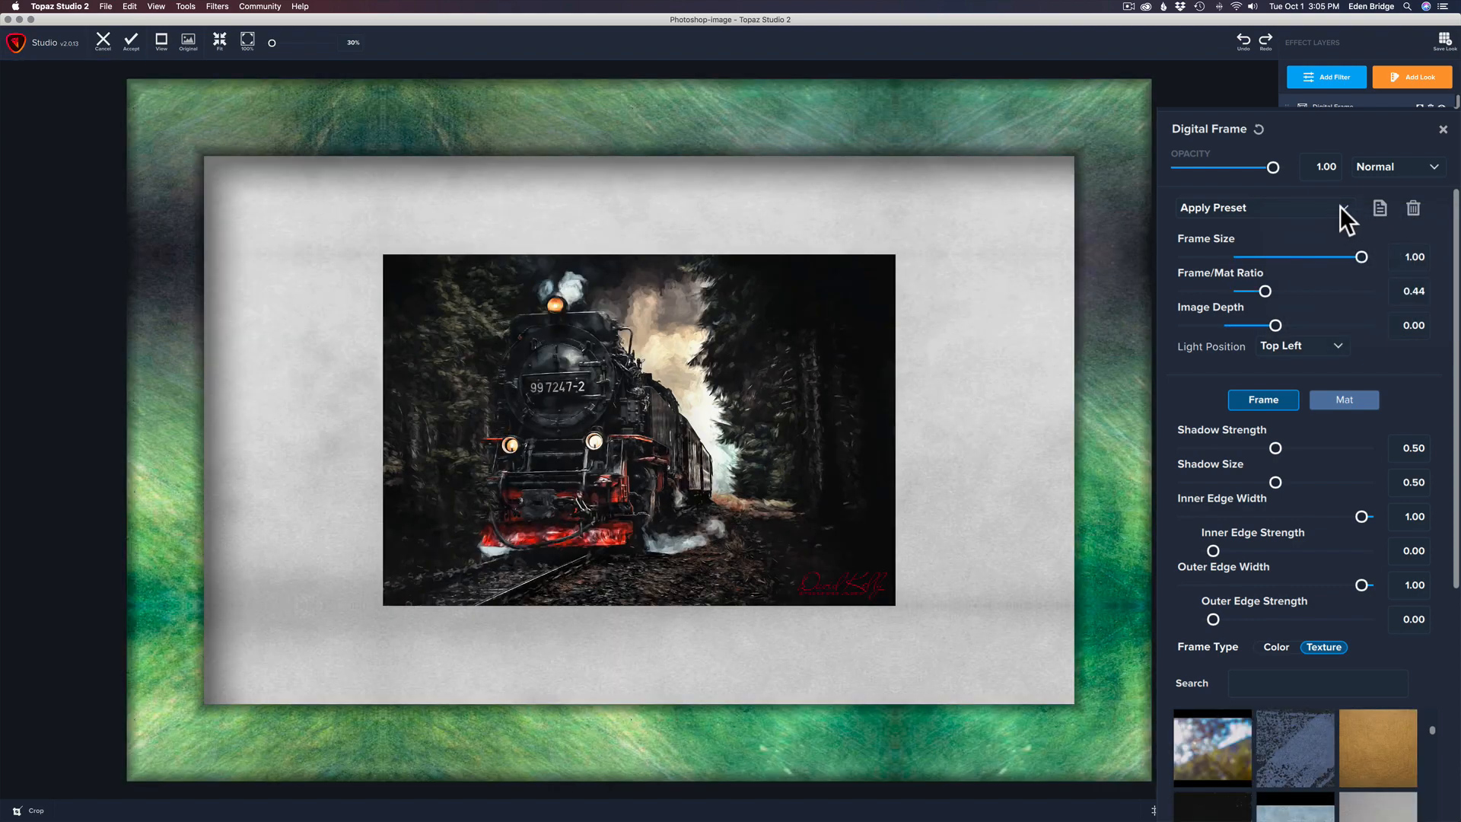
{"action": "left_click", "coordinate": [1340, 207]}
{"action": "left_click", "coordinate": [1331, 235]}
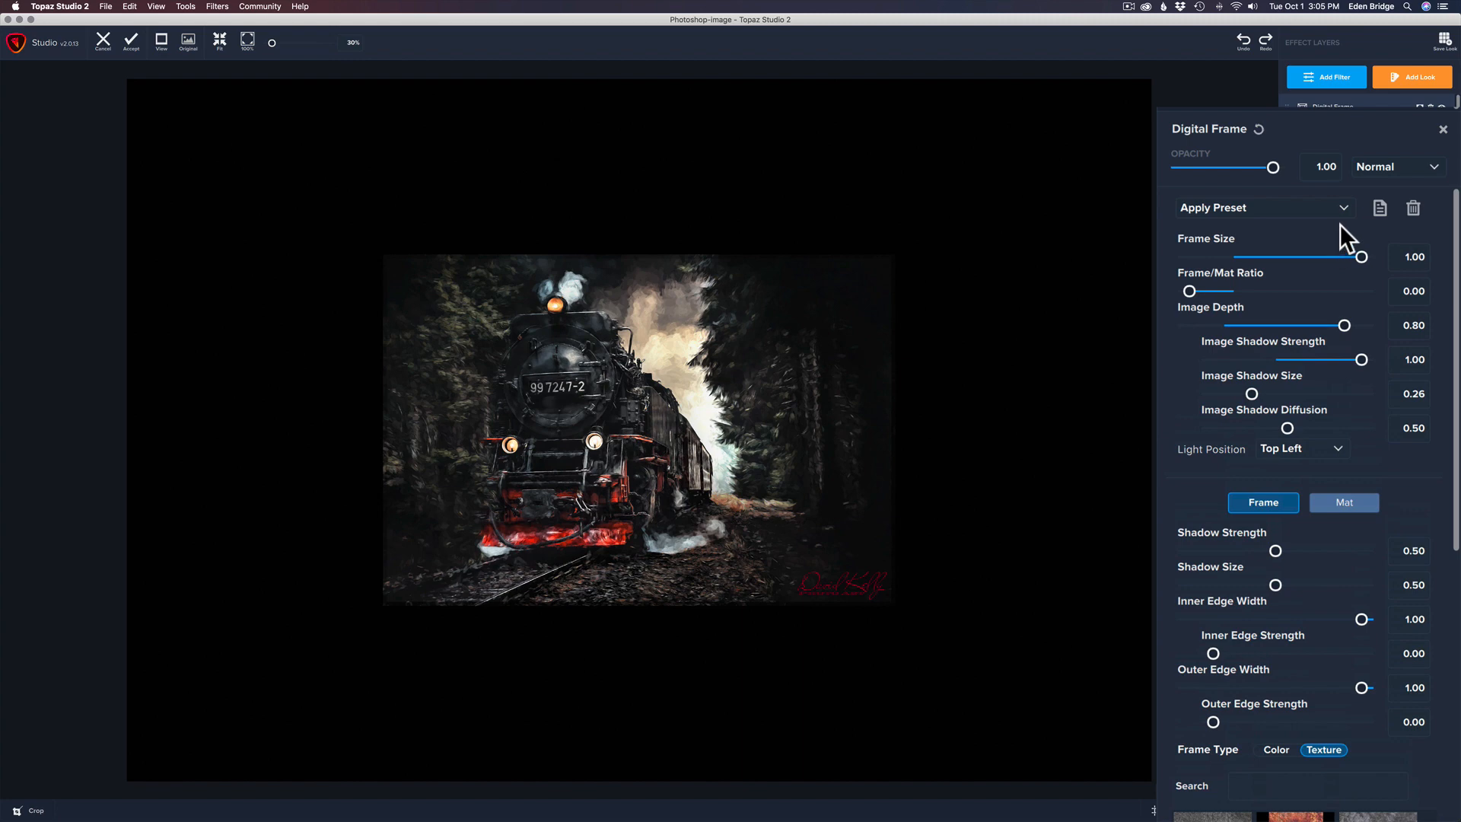
{"action": "left_click", "coordinate": [1342, 201]}
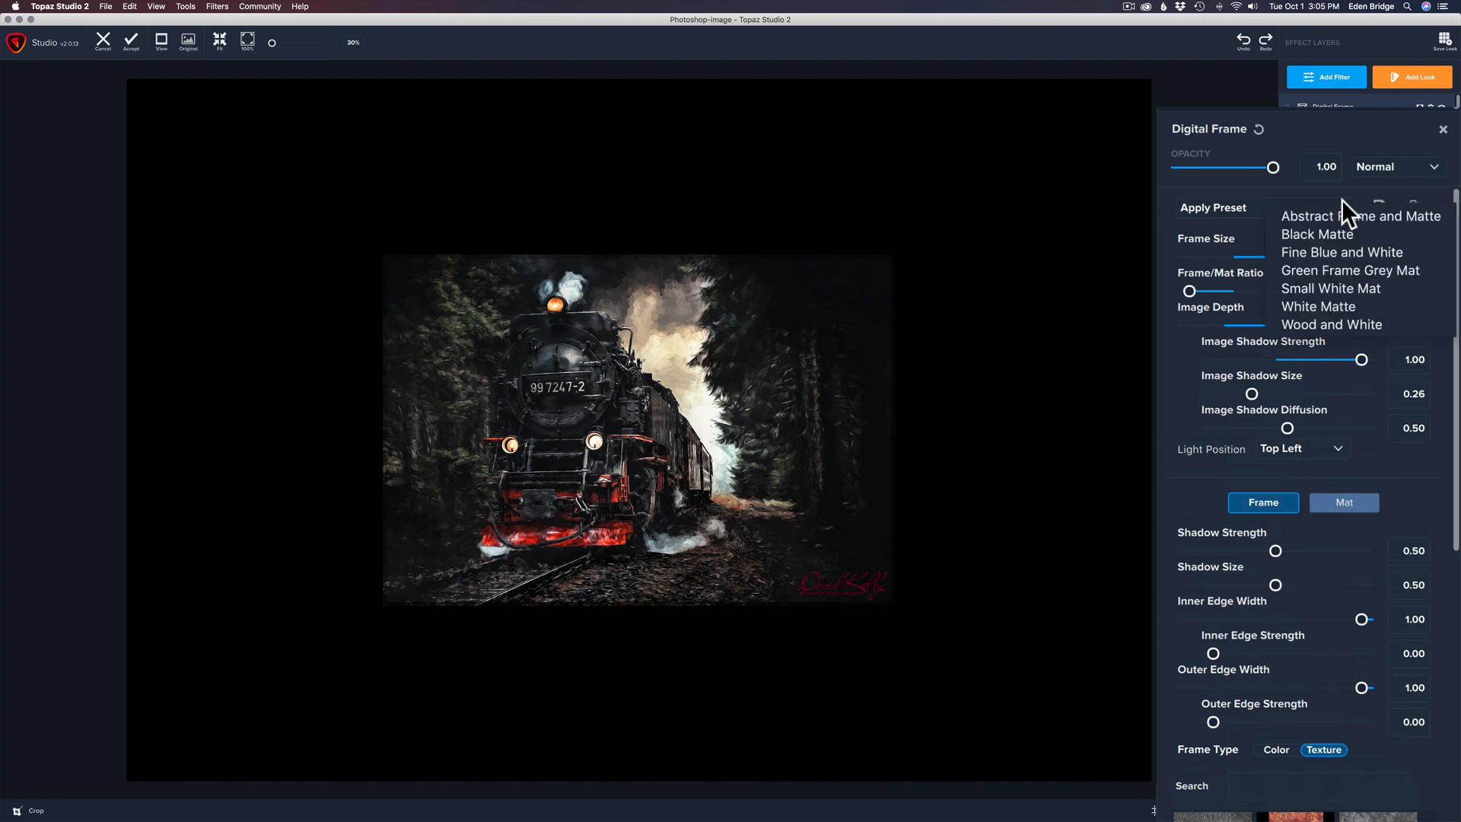
{"action": "left_click", "coordinate": [1330, 250]}
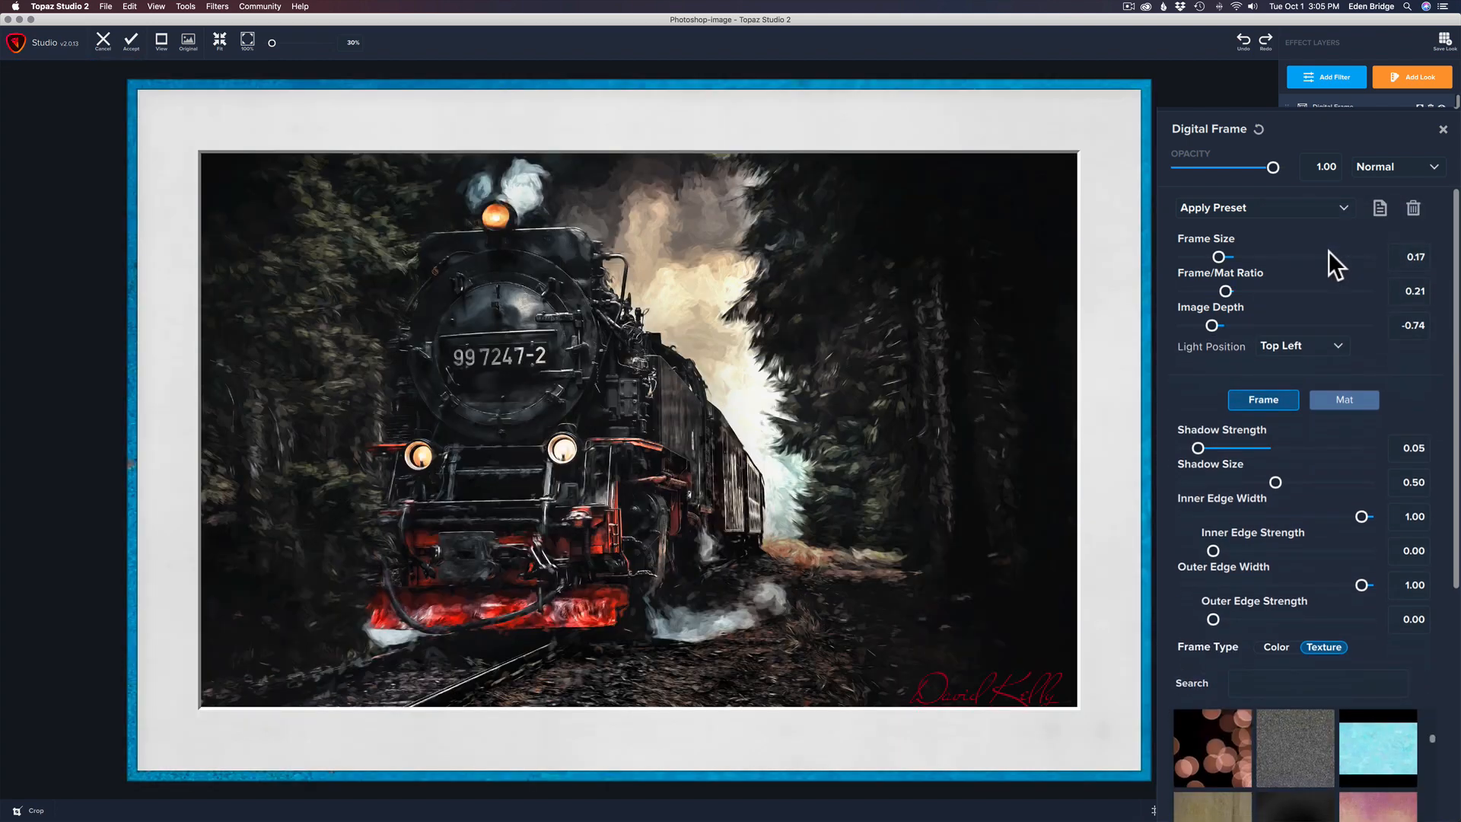
{"action": "left_click", "coordinate": [1340, 207]}
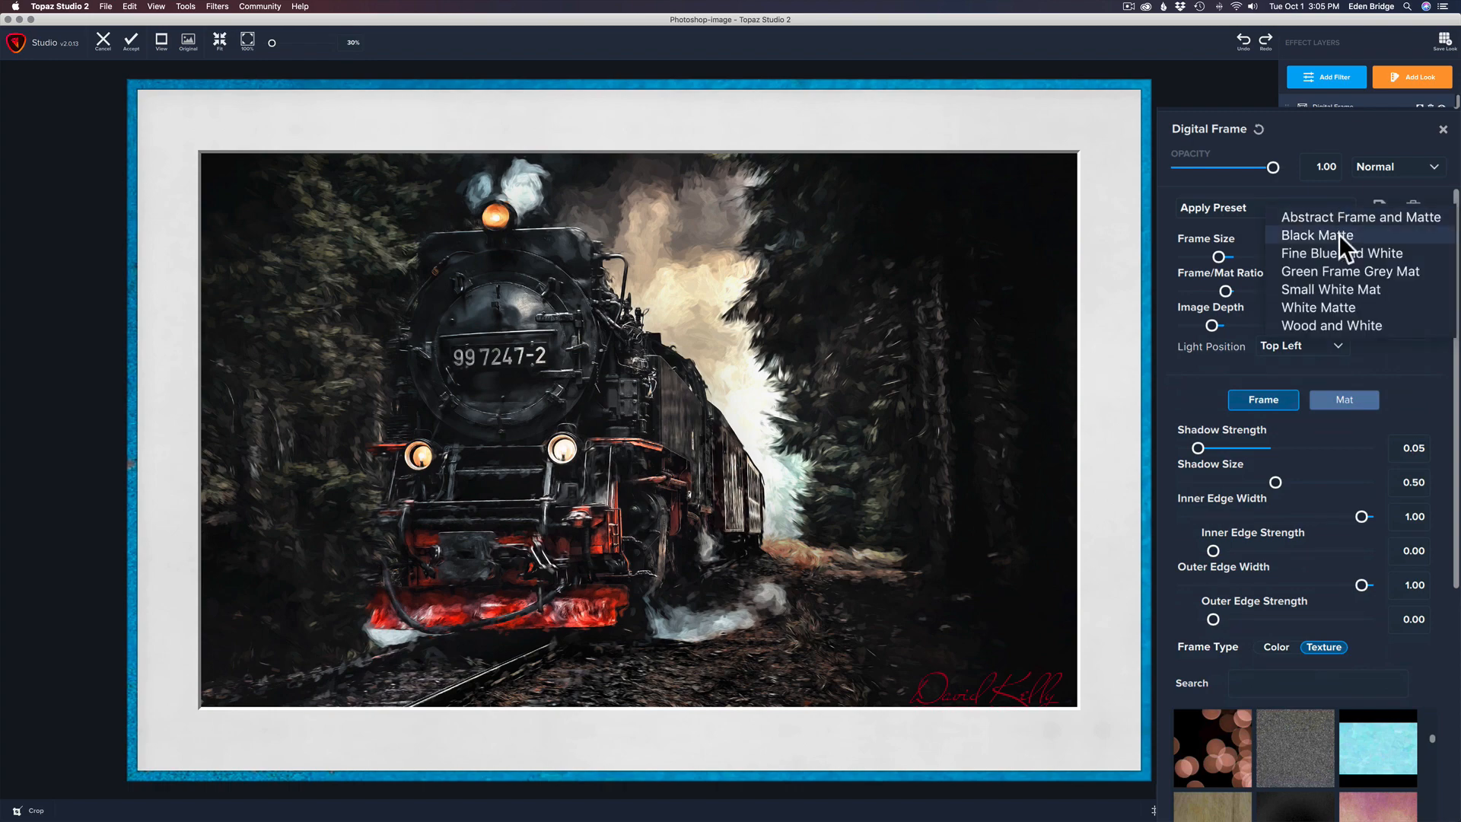
{"action": "left_click", "coordinate": [1343, 273]}
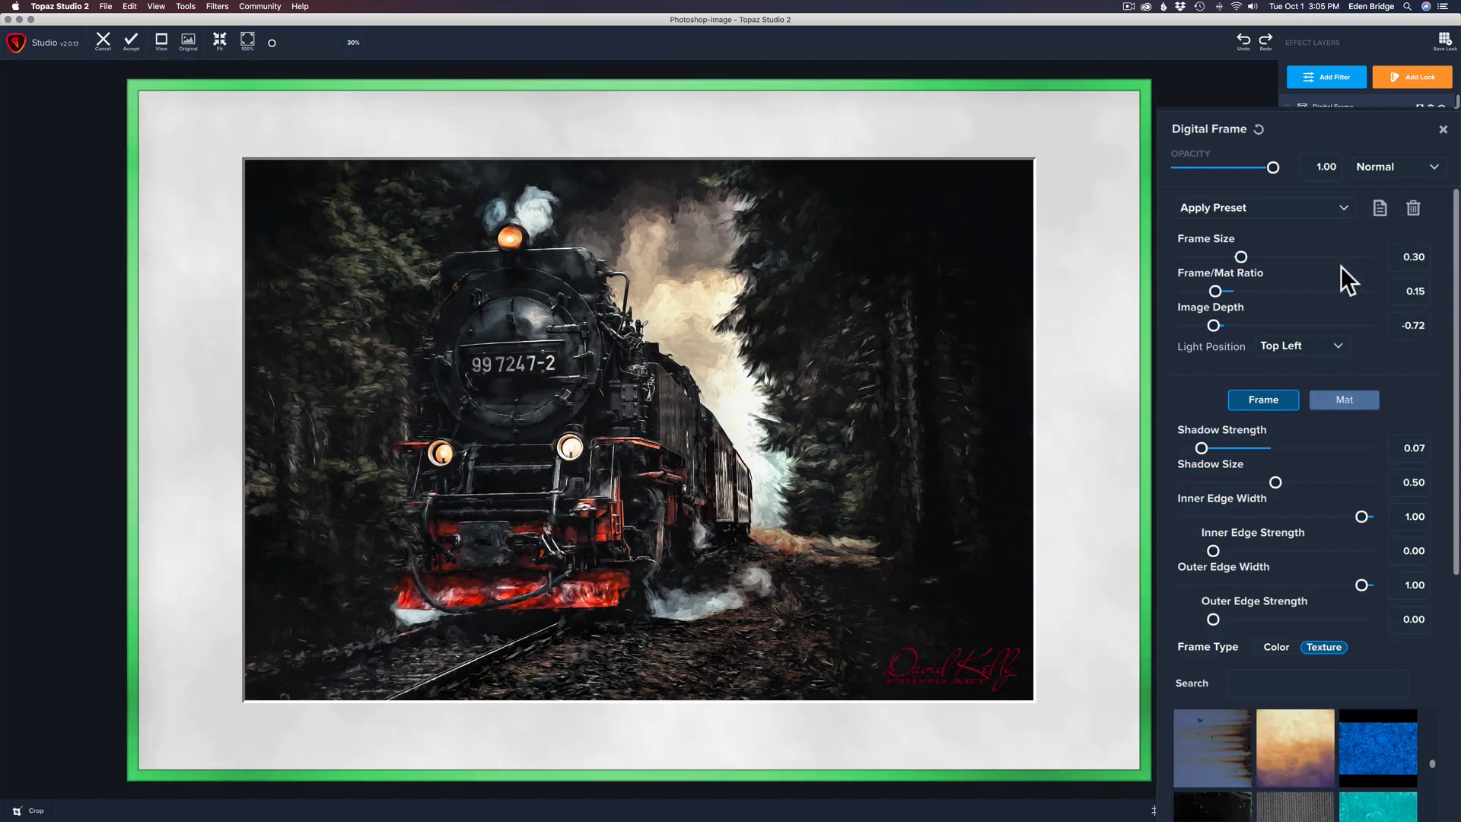
Try the presets Small White Mat, White Matte, and Wood and White, and reset the Digital Frame filter to its defaults.
{"action": "left_click", "coordinate": [1345, 202]}
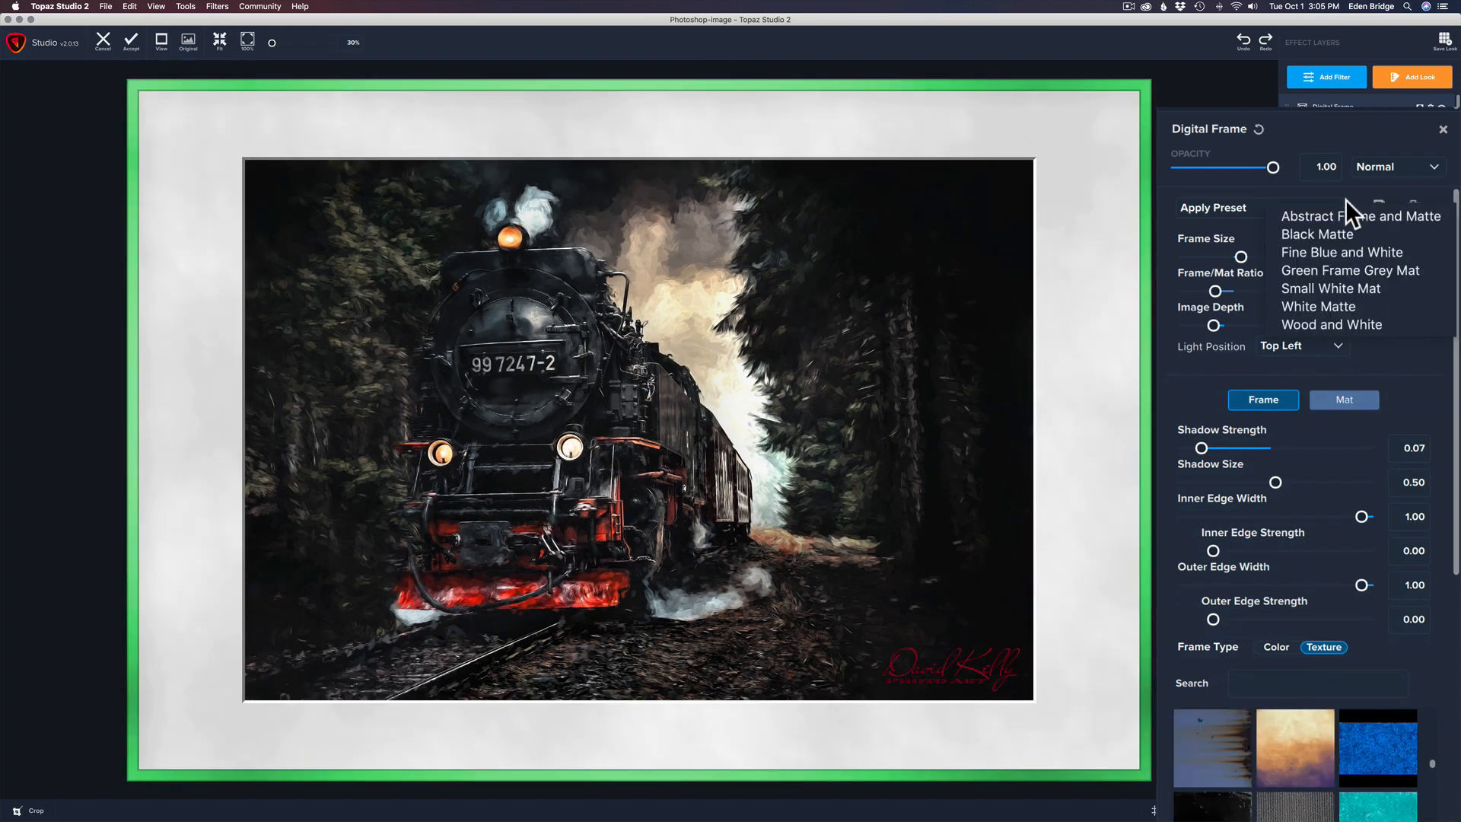
{"action": "left_click", "coordinate": [1342, 286]}
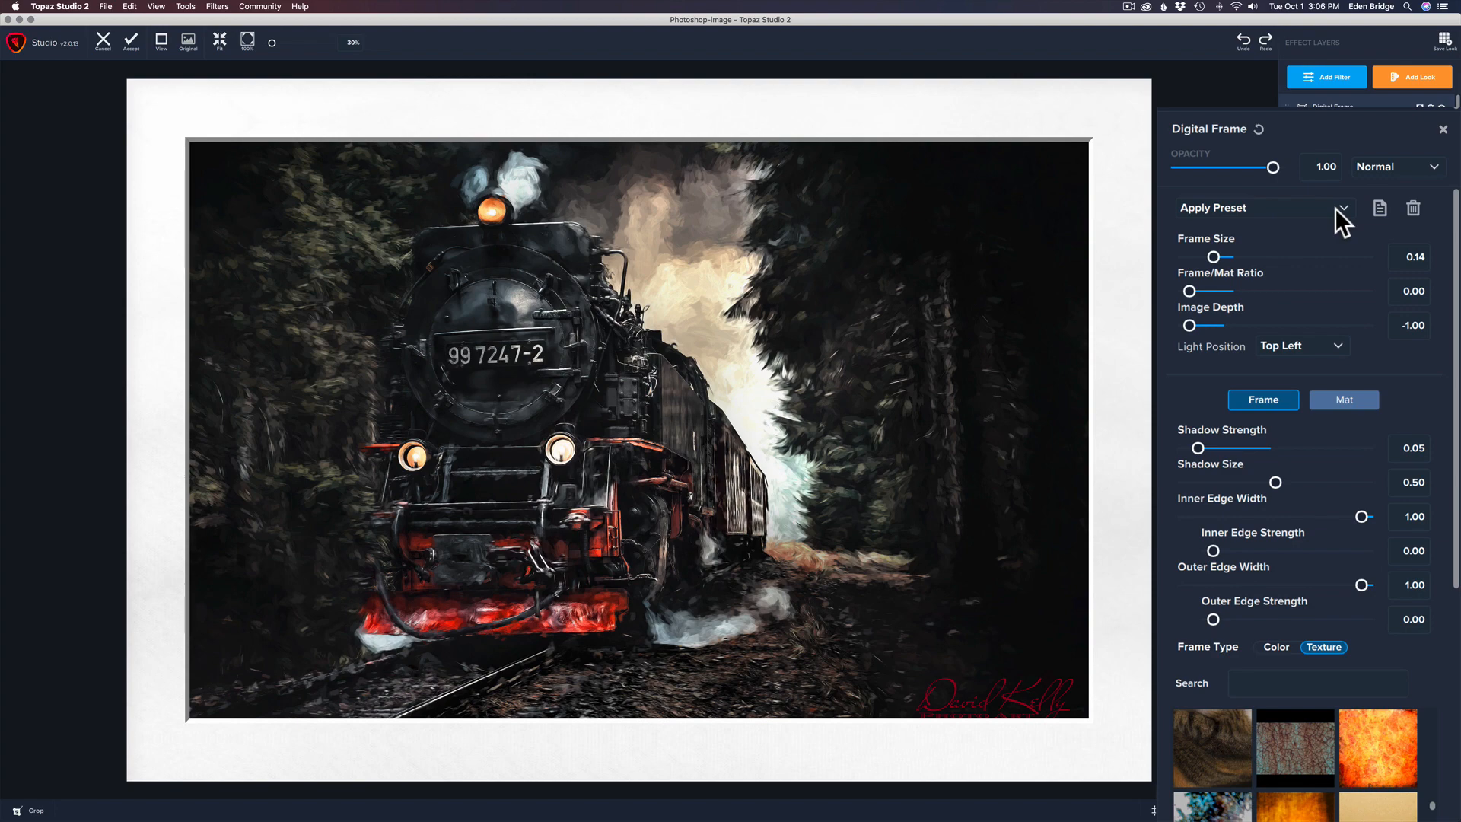
{"action": "left_click", "coordinate": [1335, 207]}
{"action": "left_click", "coordinate": [1332, 313]}
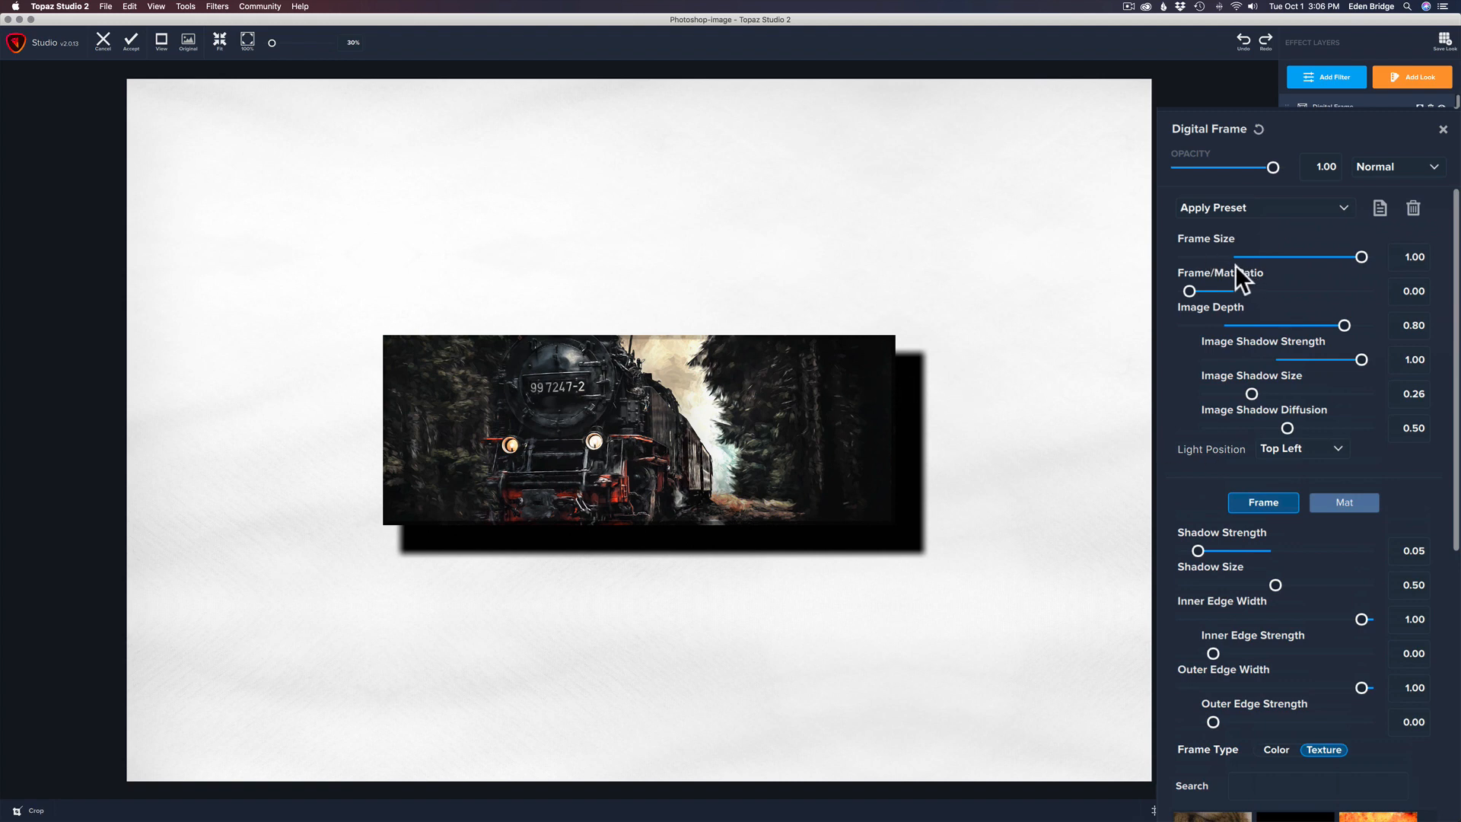
{"action": "left_click", "coordinate": [1342, 204]}
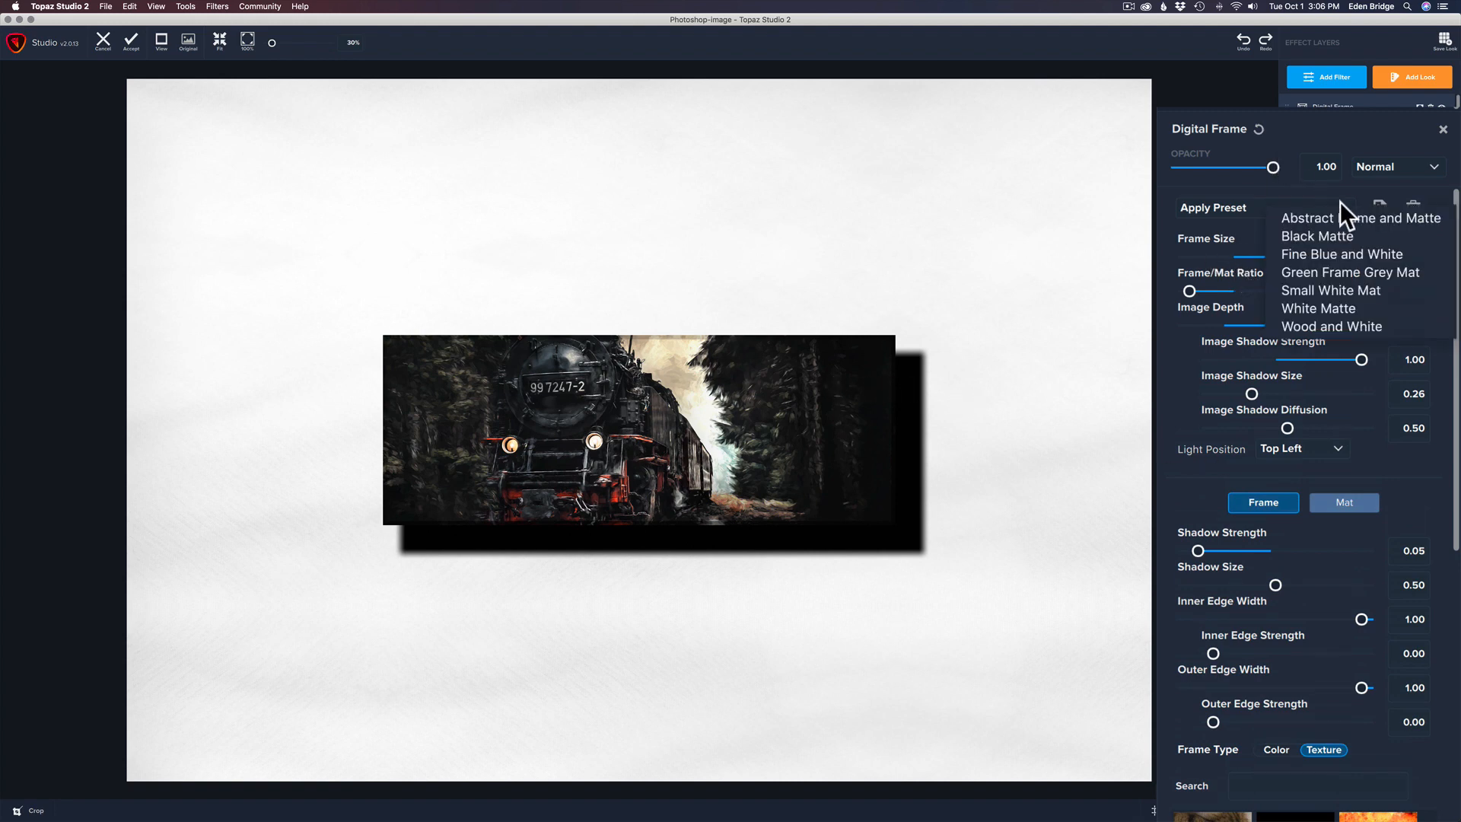
{"action": "left_click", "coordinate": [1327, 321]}
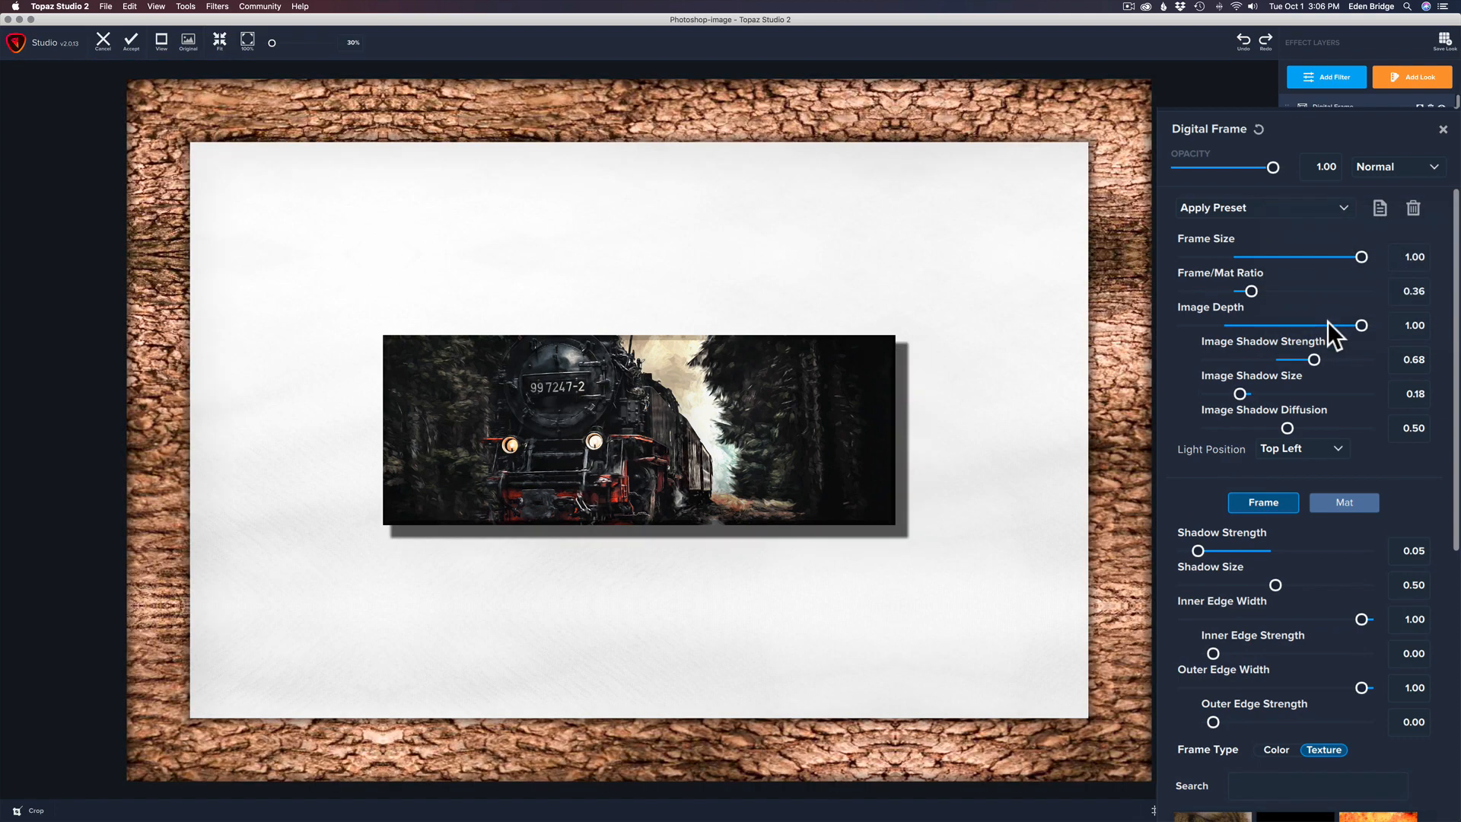
{"action": "left_click", "coordinate": [1259, 130]}
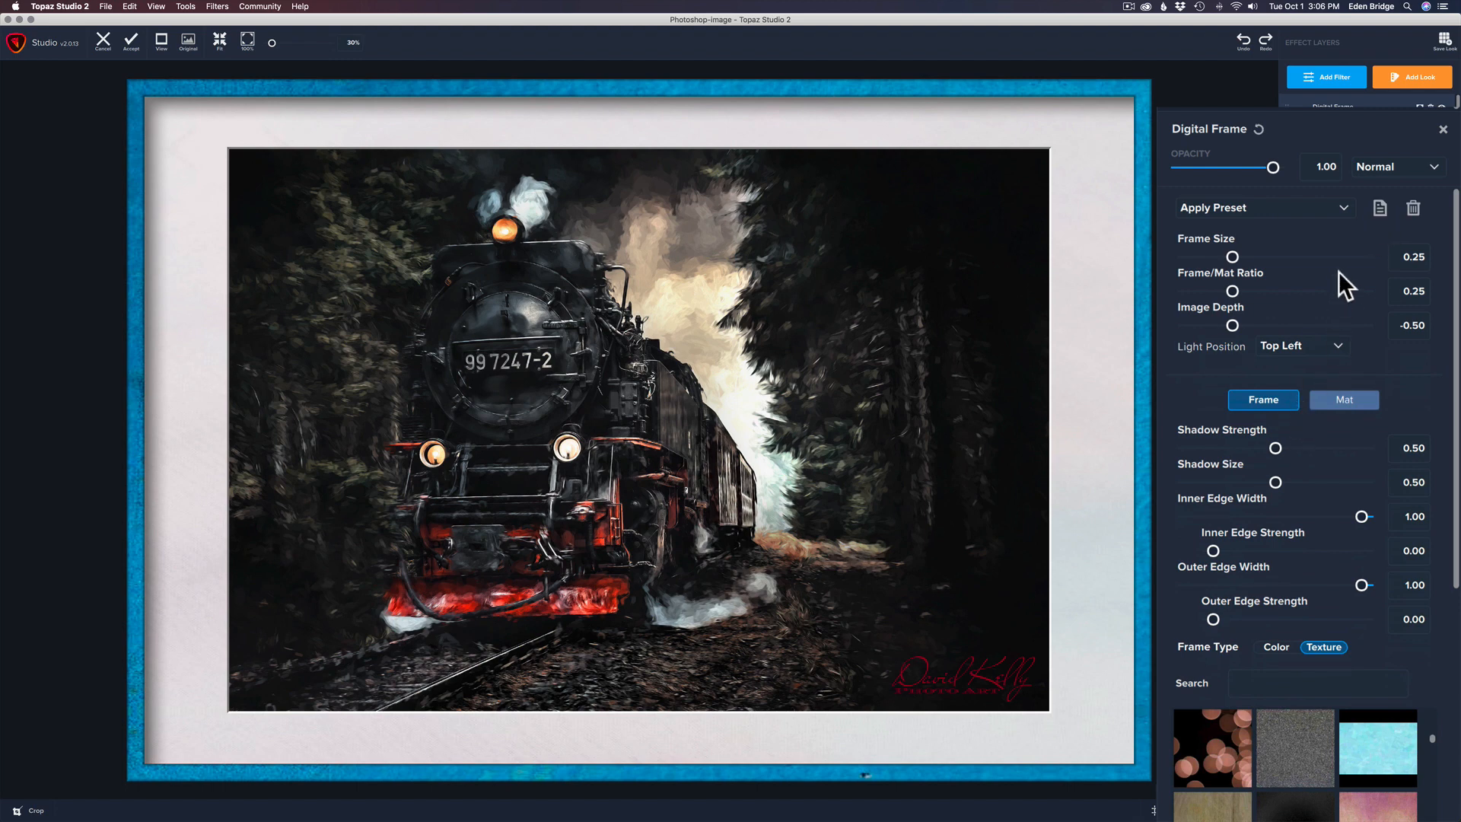
{"action": "left_click", "coordinate": [1412, 208]}
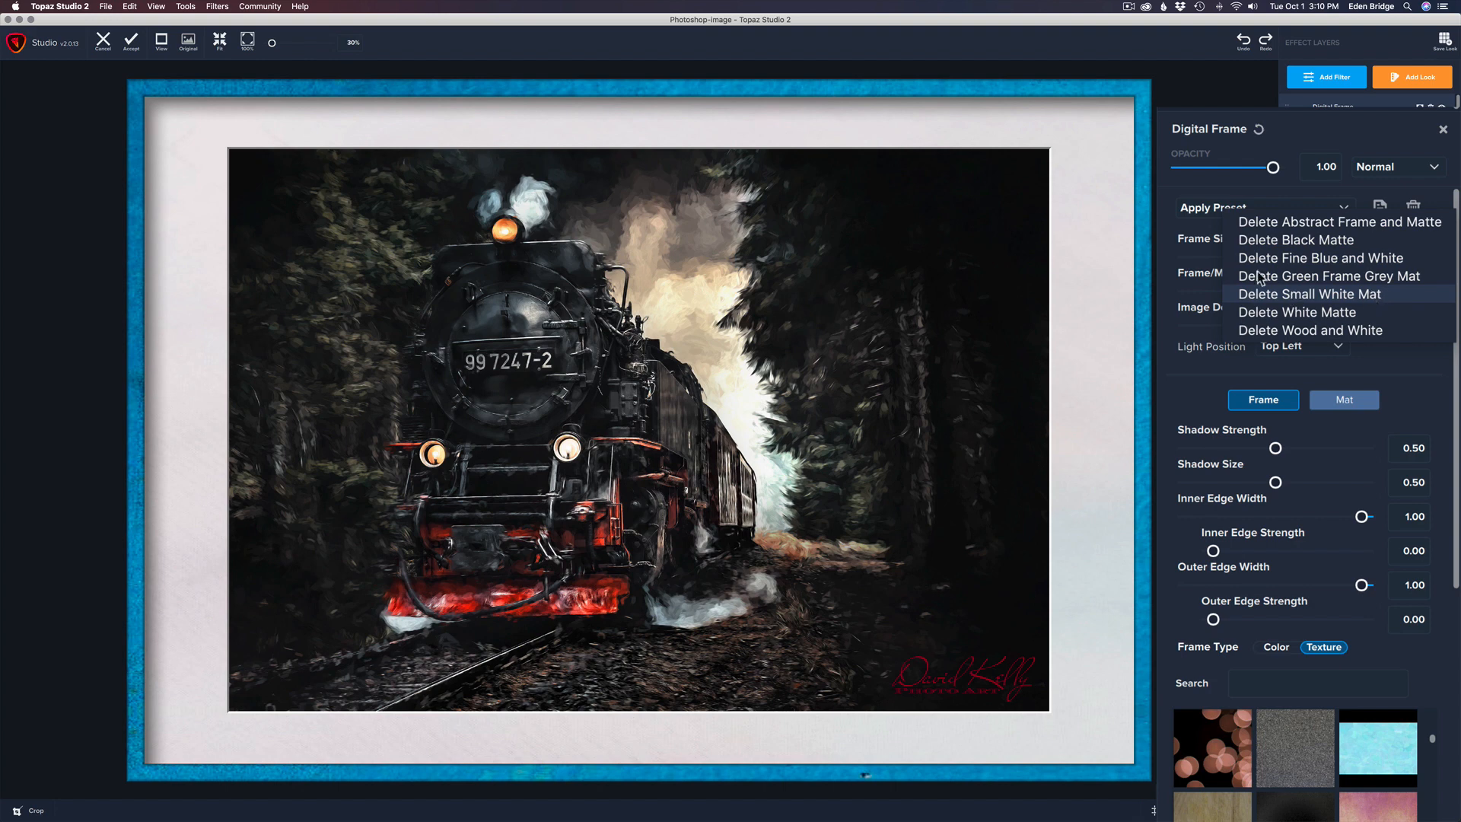
{"action": "left_click", "coordinate": [1170, 201]}
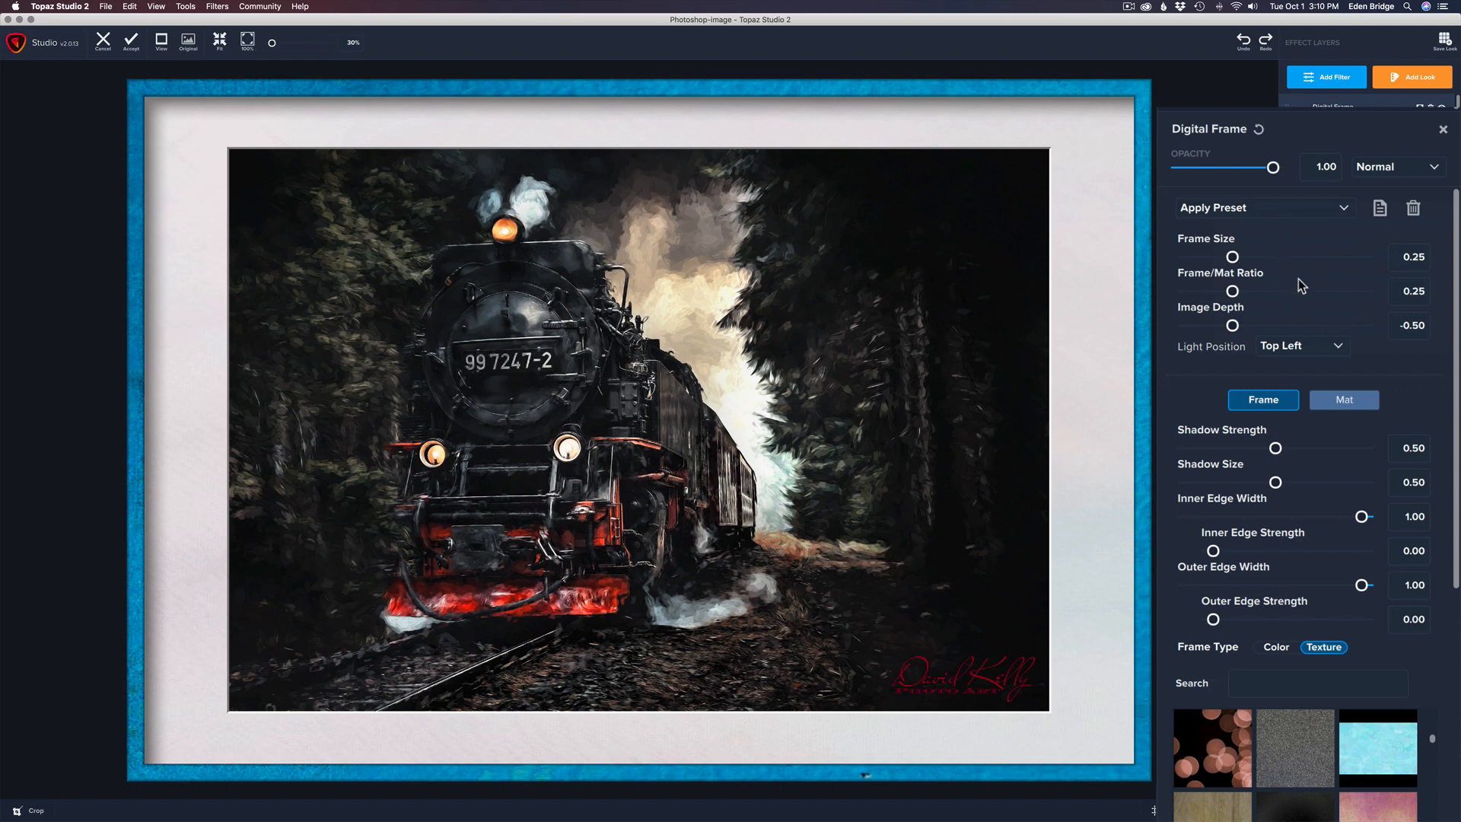
{"action": "scroll", "coordinate": [1298, 278], "scroll_direction": "down", "scroll_amount": 4}
{"action": "scroll", "coordinate": [1301, 285], "scroll_direction": "down", "scroll_amount": 2}
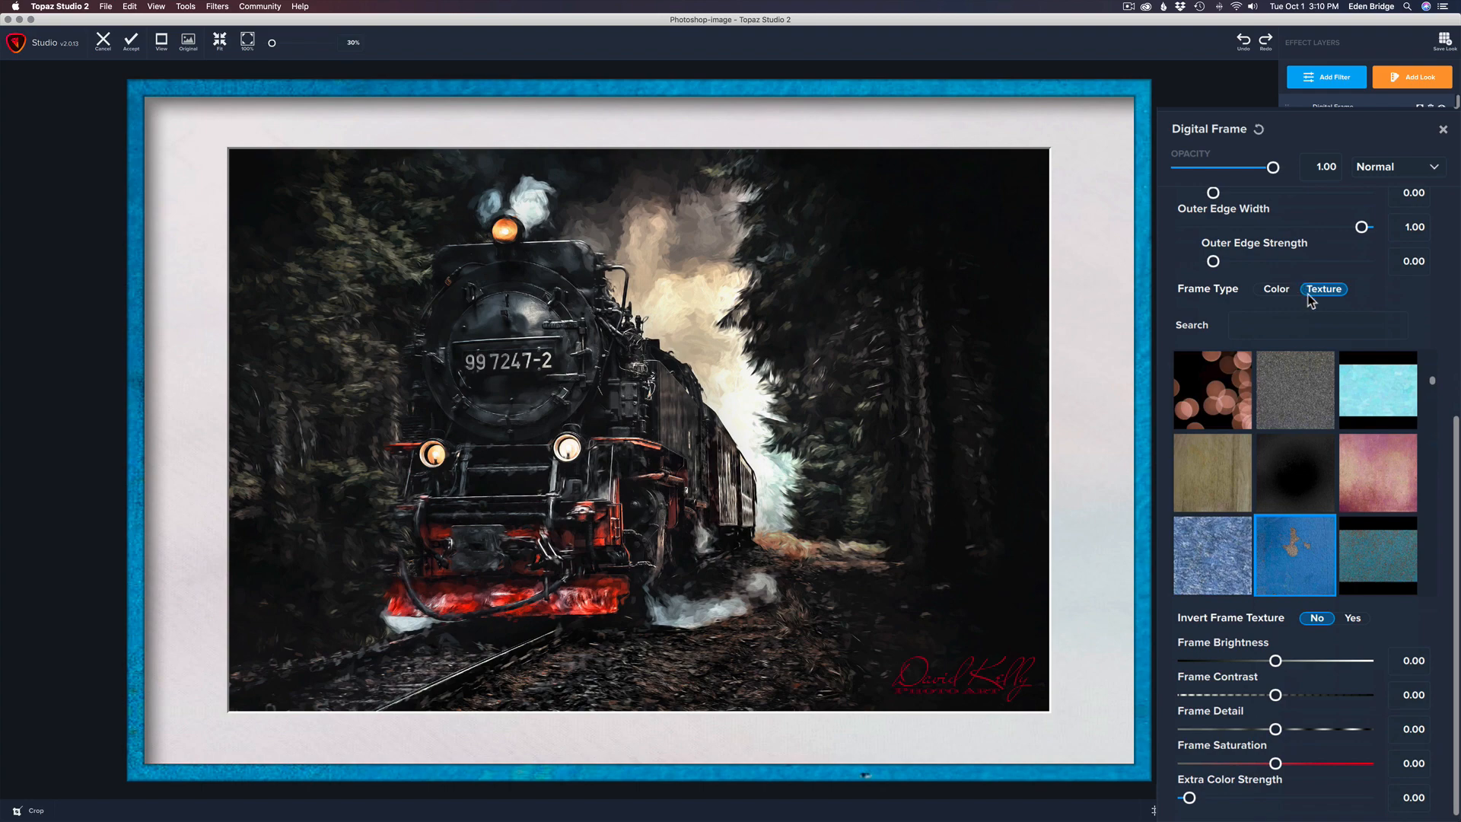
{"action": "scroll", "coordinate": [1309, 298], "scroll_direction": "up", "scroll_amount": 3}
{"action": "scroll", "coordinate": [1310, 300], "scroll_direction": "up", "scroll_amount": 4}
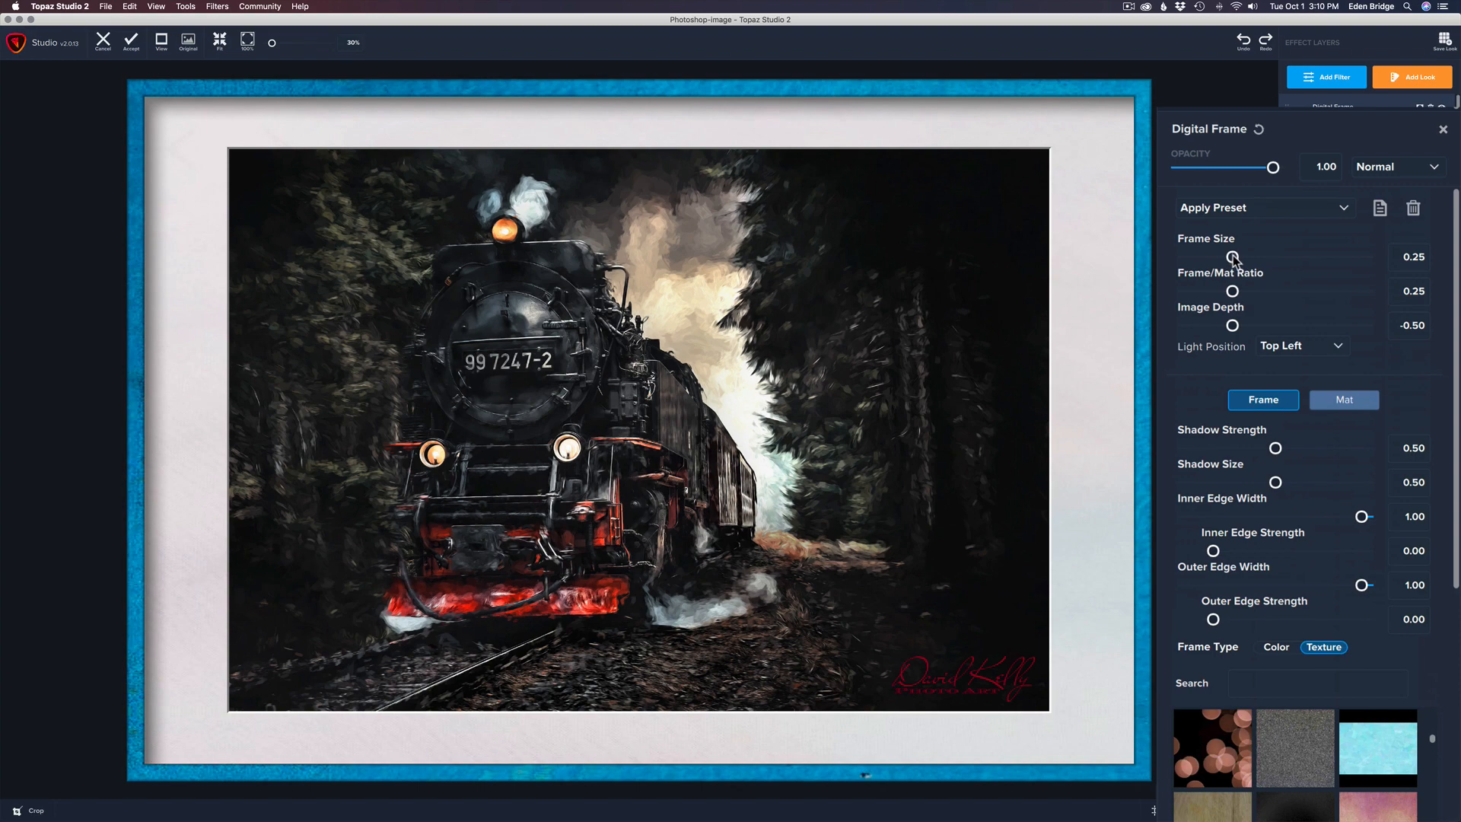
Set the Frame Size to 0.45 and the Frame/Mat Ratio to 0.50.
{"action": "mouse_move", "coordinate": [1233, 257]}
{"action": "left_mouse_down"}
{"action": "mouse_move", "coordinate": [1374, 261]}
{"action": "mouse_move", "coordinate": [1190, 258]}
{"action": "mouse_move", "coordinate": [1253, 257]}
{"action": "left_mouse_up"}
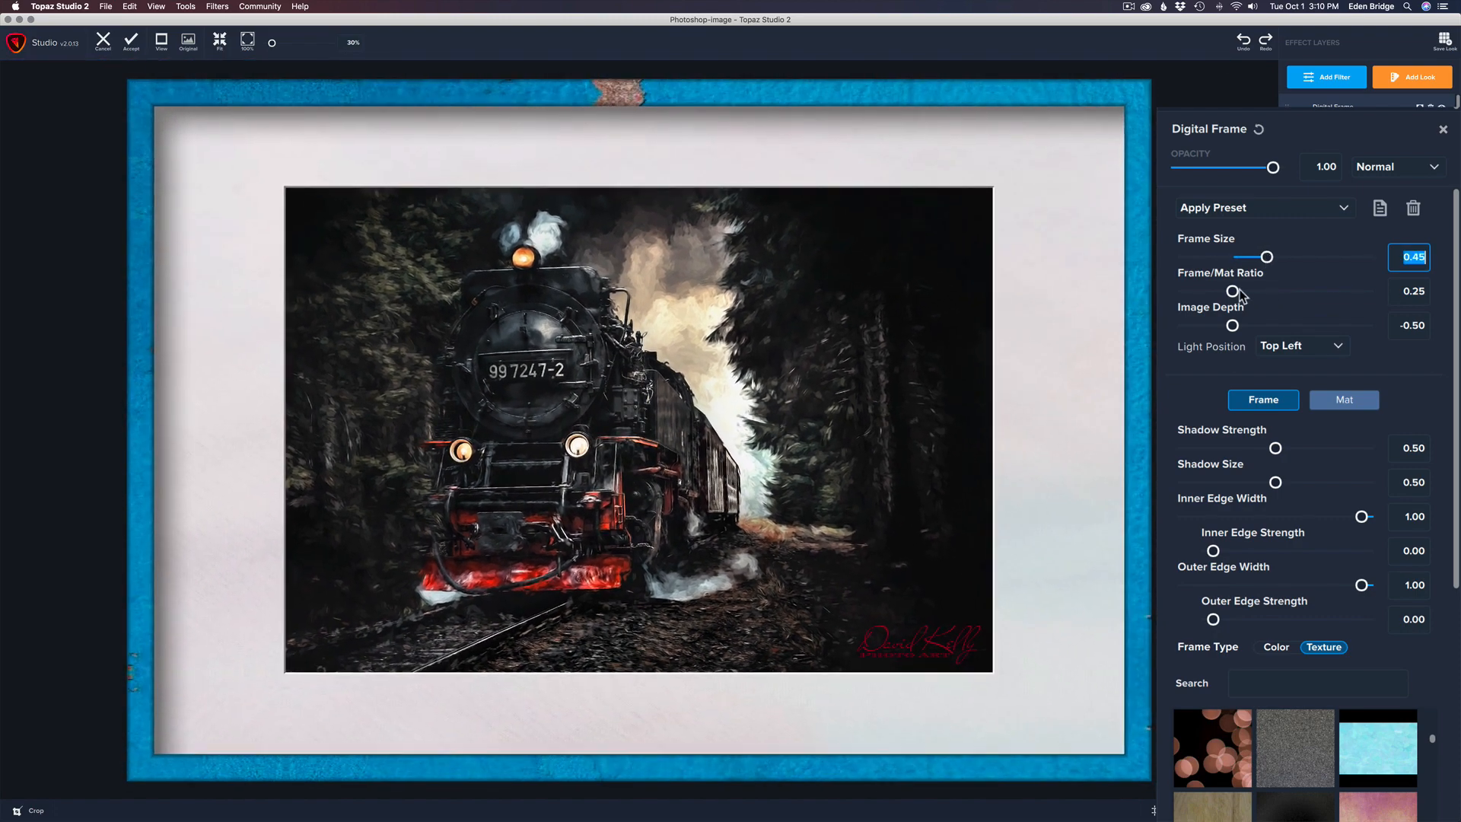
{"action": "left_click_drag", "start_coordinate": [1232, 292], "coordinate": [1275, 285]}
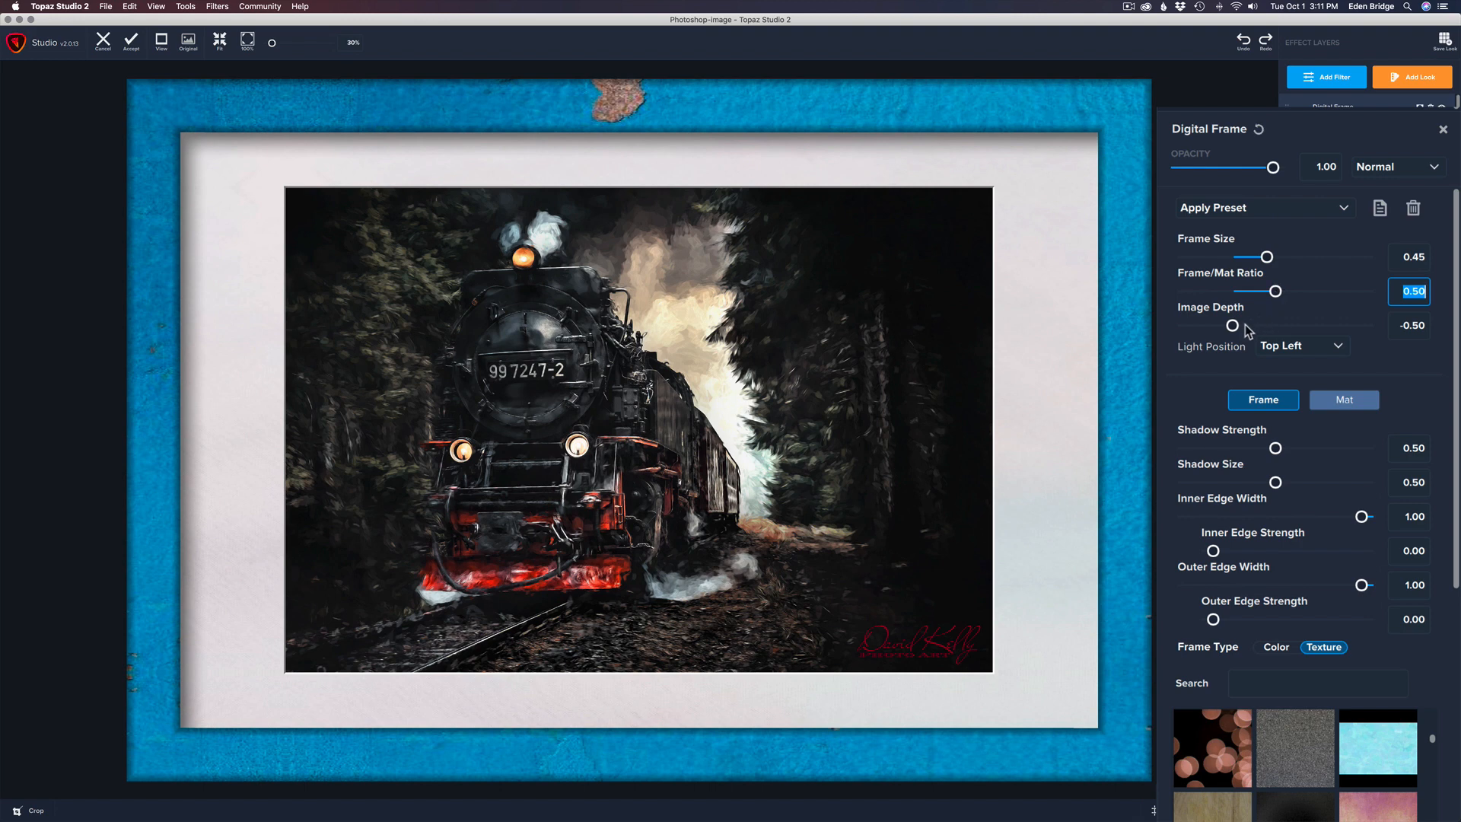
Try raised and recessed image depths, settle on an Image Depth of -0.66, and set the Light Position to Top Left.
{"action": "left_click_drag", "start_coordinate": [1232, 326], "coordinate": [1323, 325]}
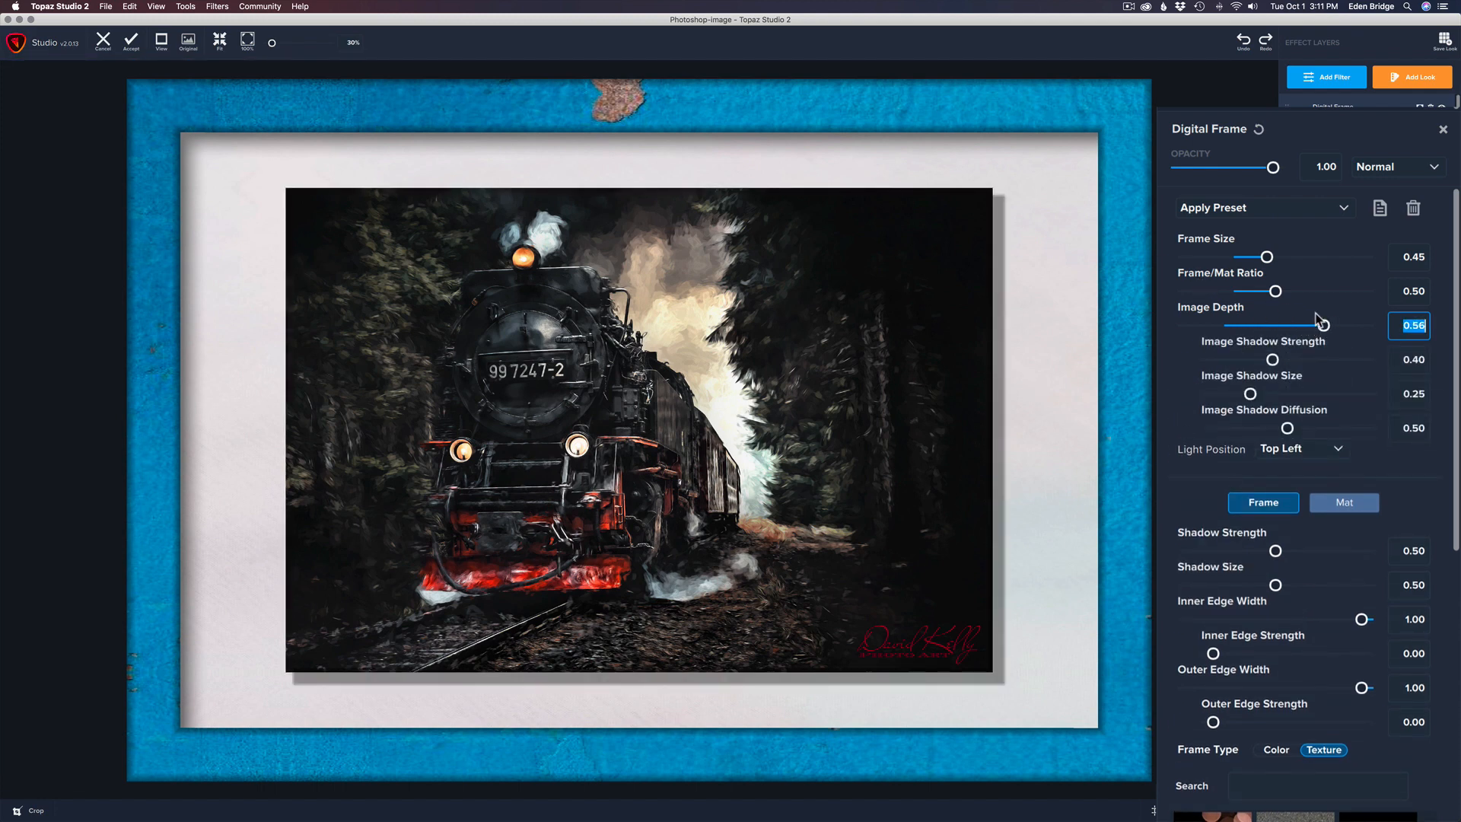
{"action": "left_click_drag", "start_coordinate": [1323, 325], "coordinate": [1267, 326]}
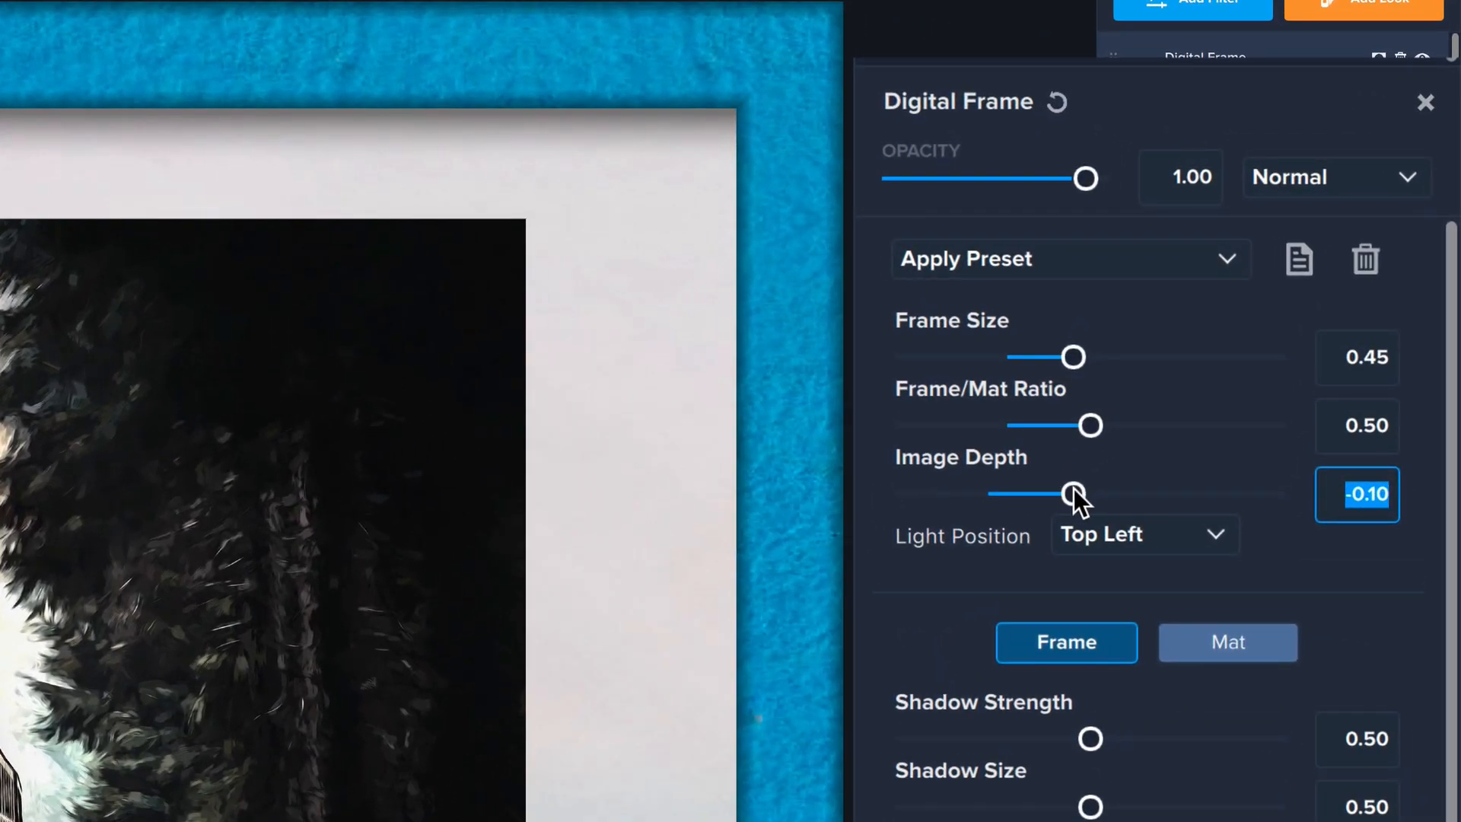
{"action": "left_click_drag", "start_coordinate": [1073, 493], "coordinate": [964, 493]}
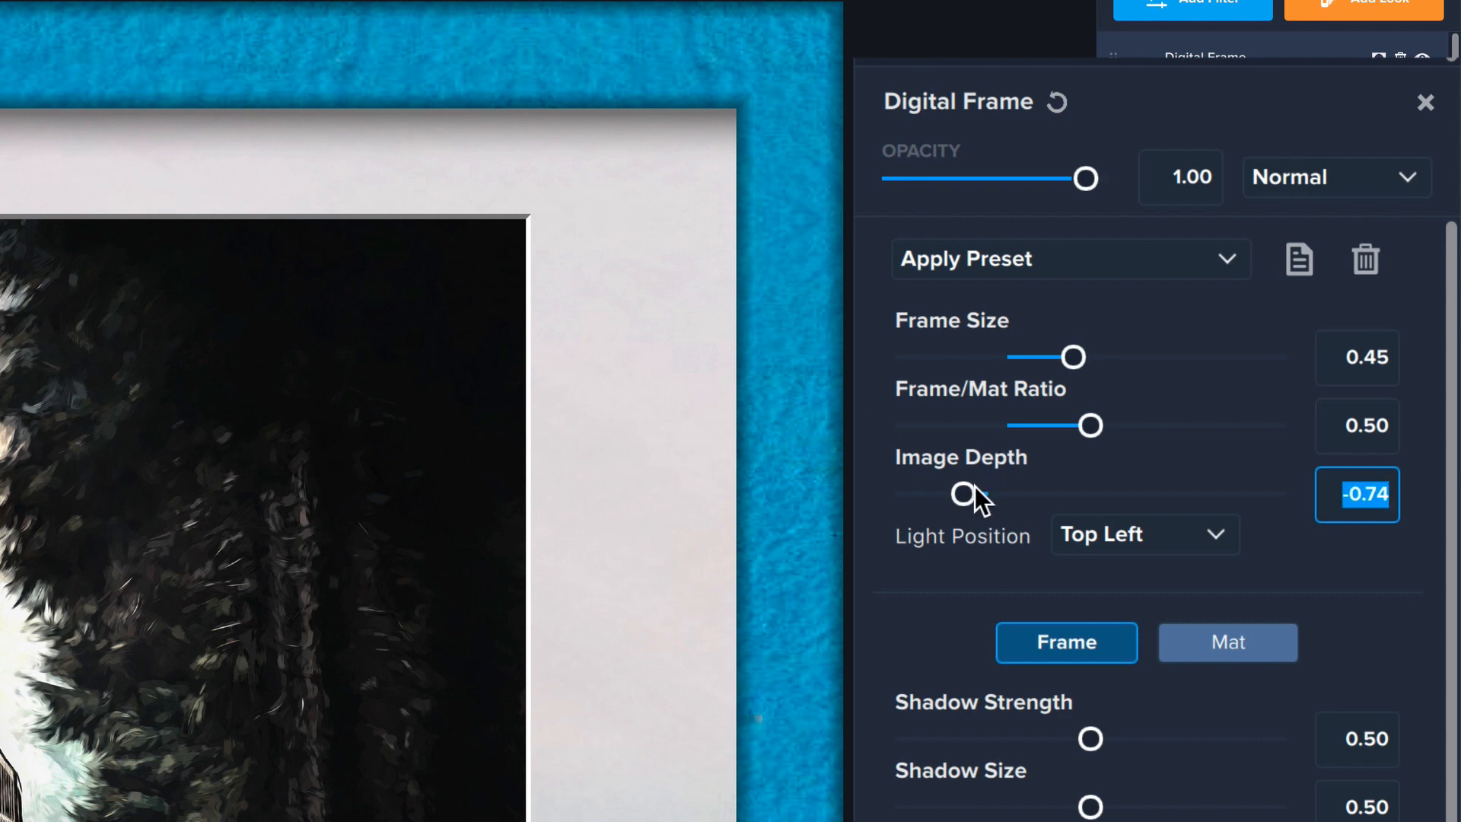
{"action": "left_click_drag", "start_coordinate": [962, 487], "coordinate": [922, 478]}
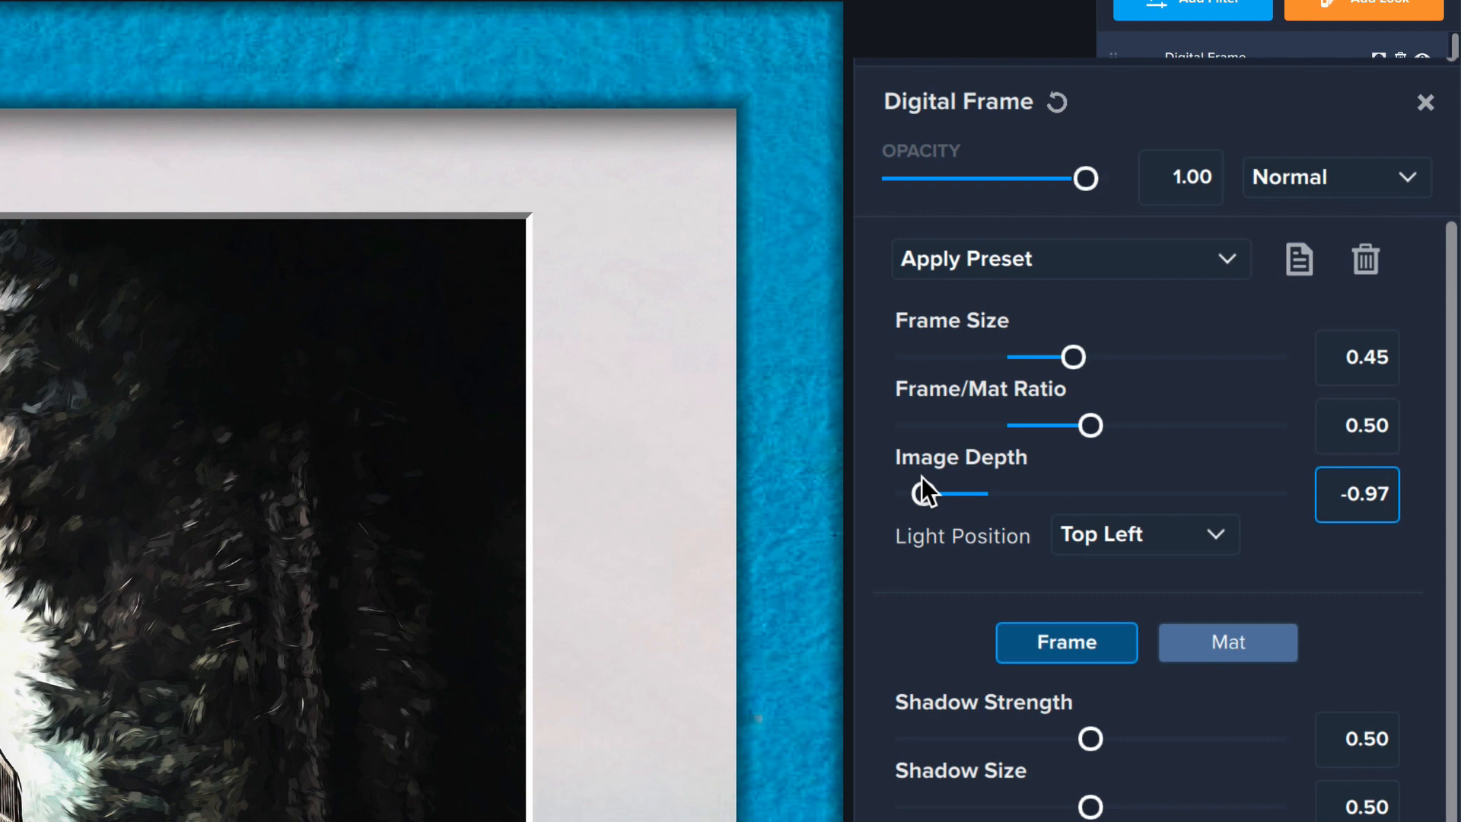
{"action": "left_click_drag", "start_coordinate": [927, 479], "coordinate": [976, 493]}
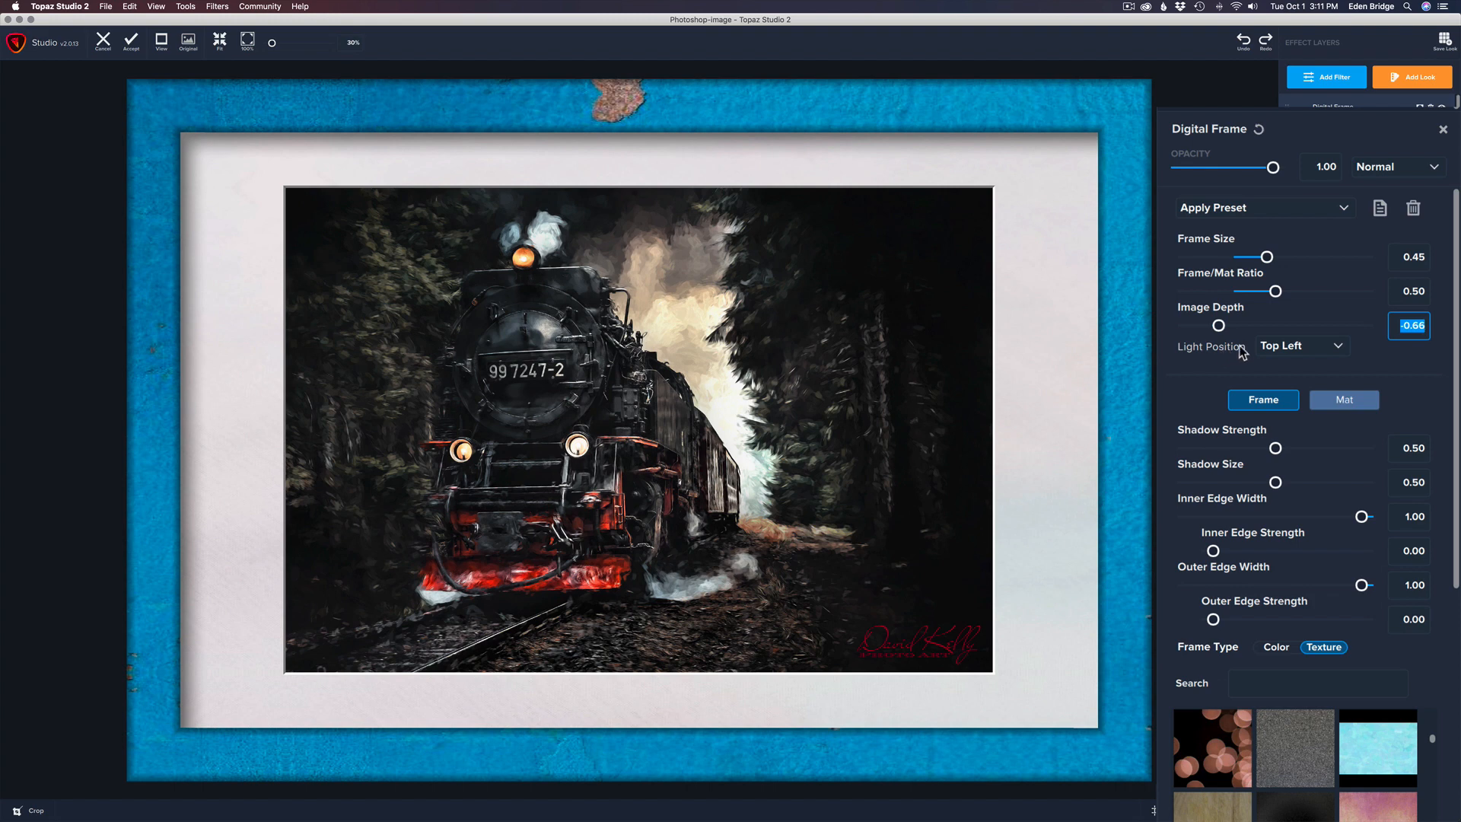
{"action": "left_click", "coordinate": [1337, 346]}
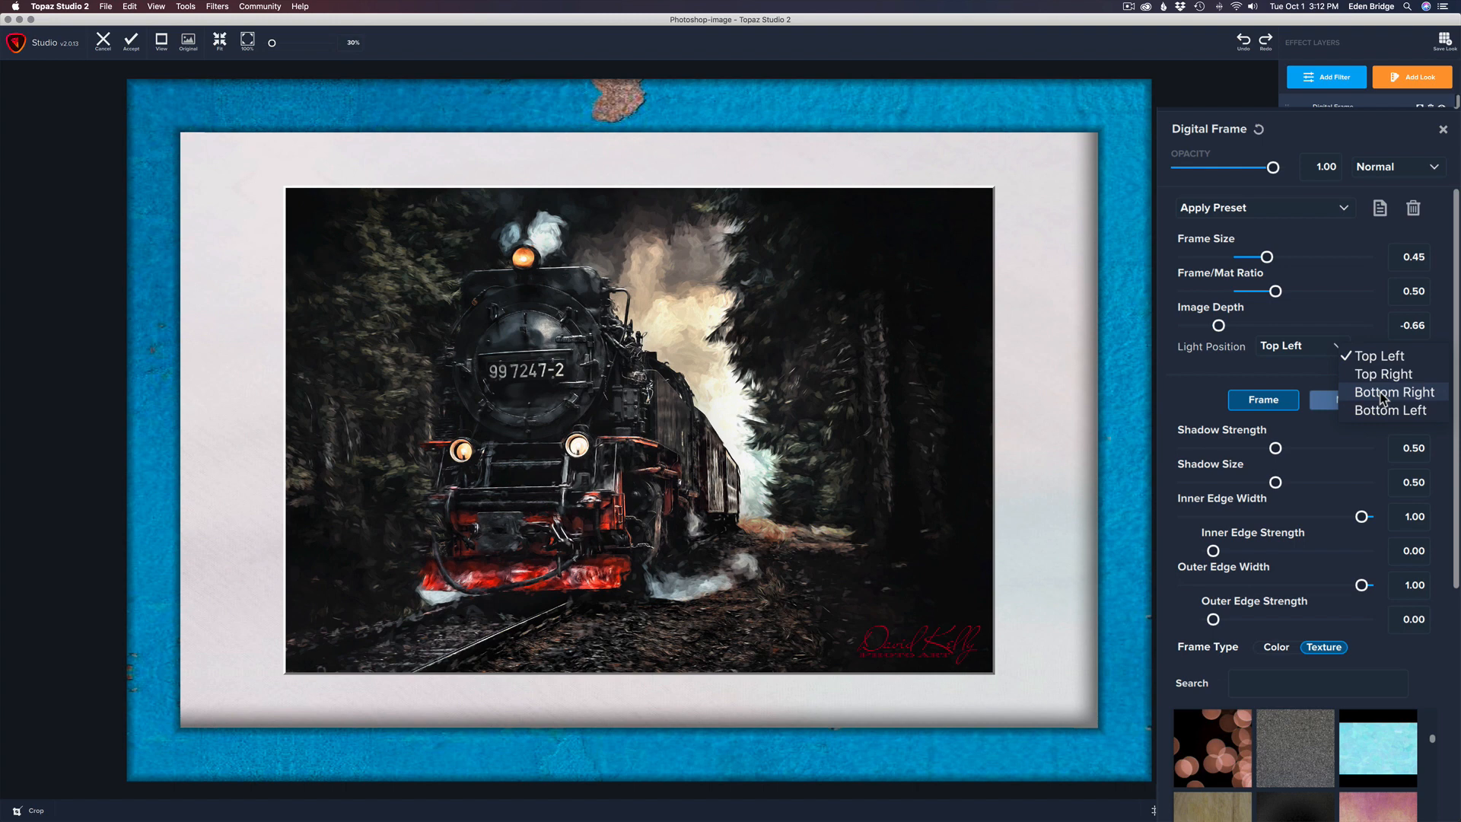
{"action": "left_click", "coordinate": [1381, 352]}
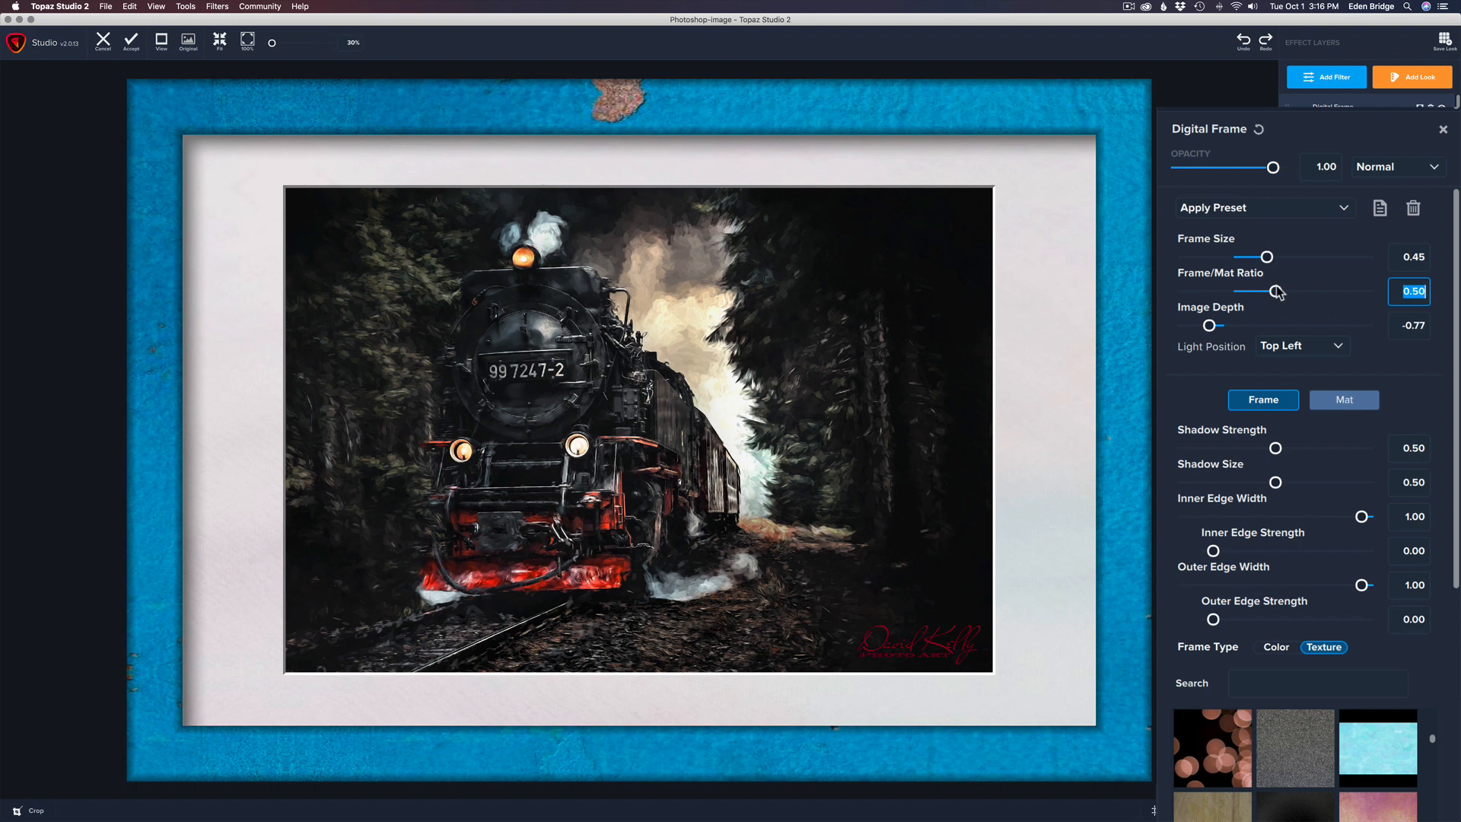
Reduce the frame's Shadow Strength to 0.00 with the frame hidden, and set the Frame/Mat Ratio to 0.47.
{"action": "left_click_drag", "start_coordinate": [1277, 292], "coordinate": [1190, 291]}
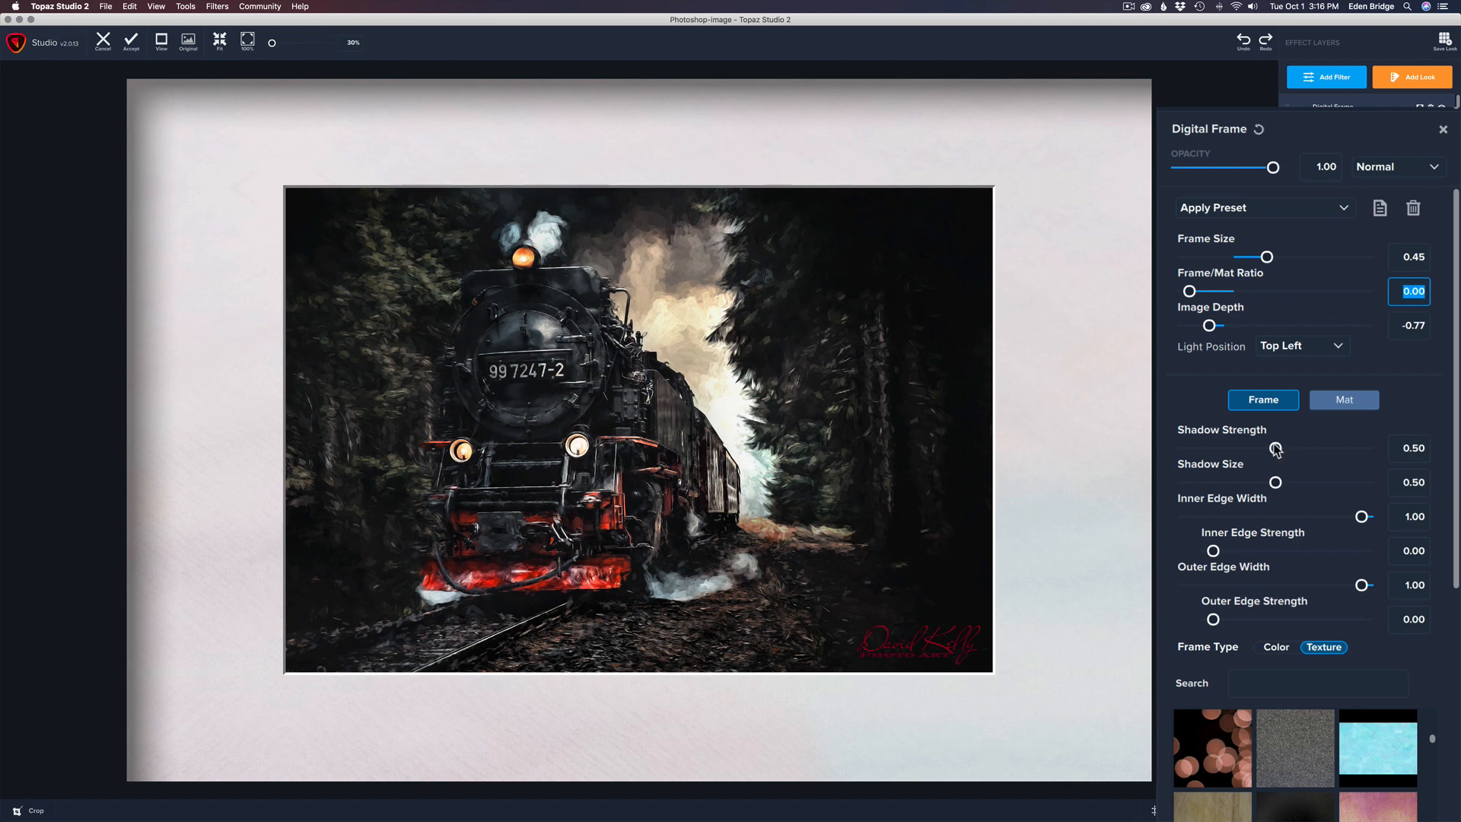
{"action": "left_click_drag", "start_coordinate": [1275, 448], "coordinate": [1180, 433]}
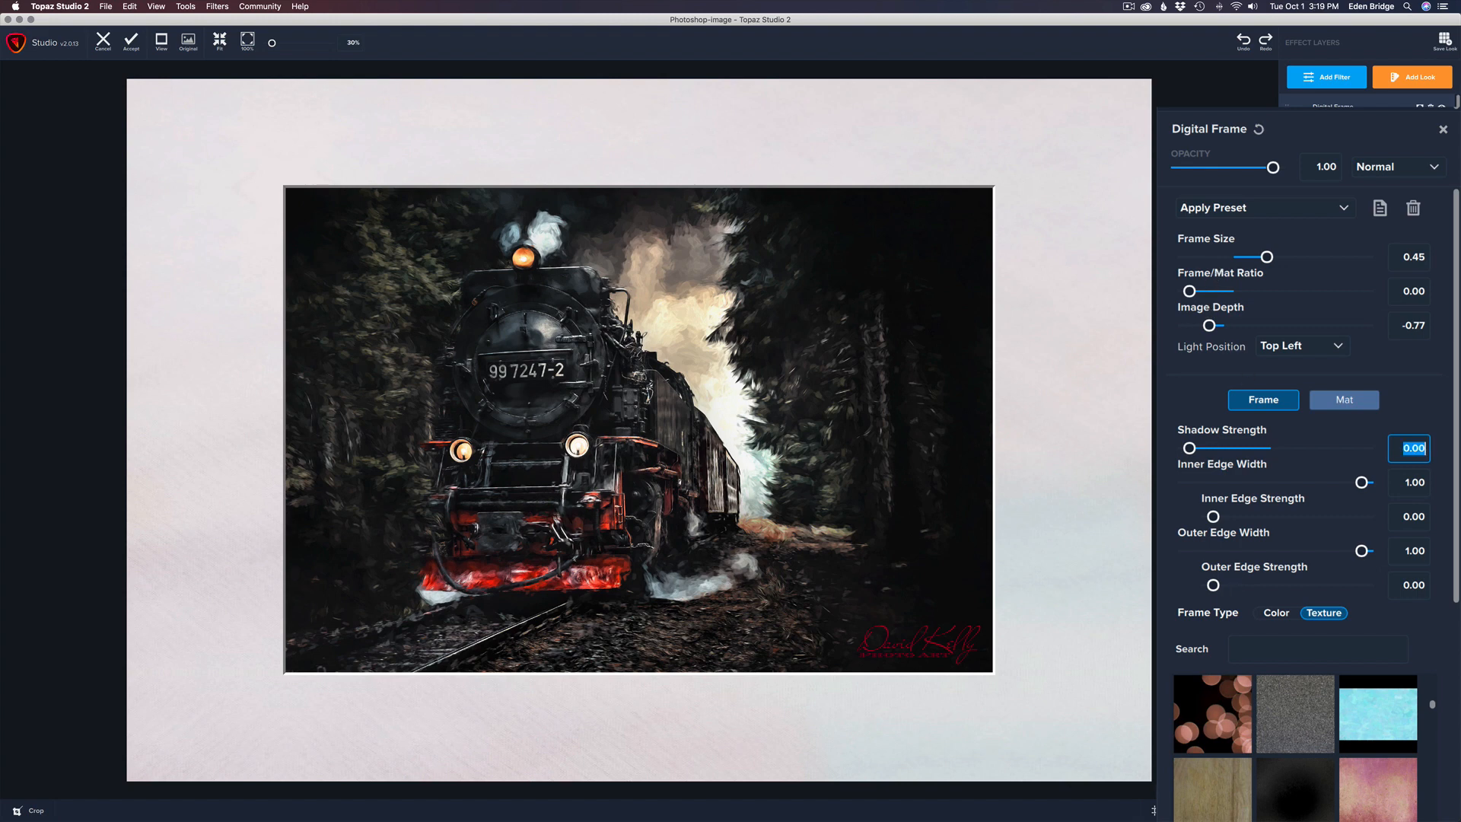
{"action": "left_click", "coordinate": [1189, 292]}
{"action": "left_click_drag", "start_coordinate": [1189, 296], "coordinate": [1271, 294]}
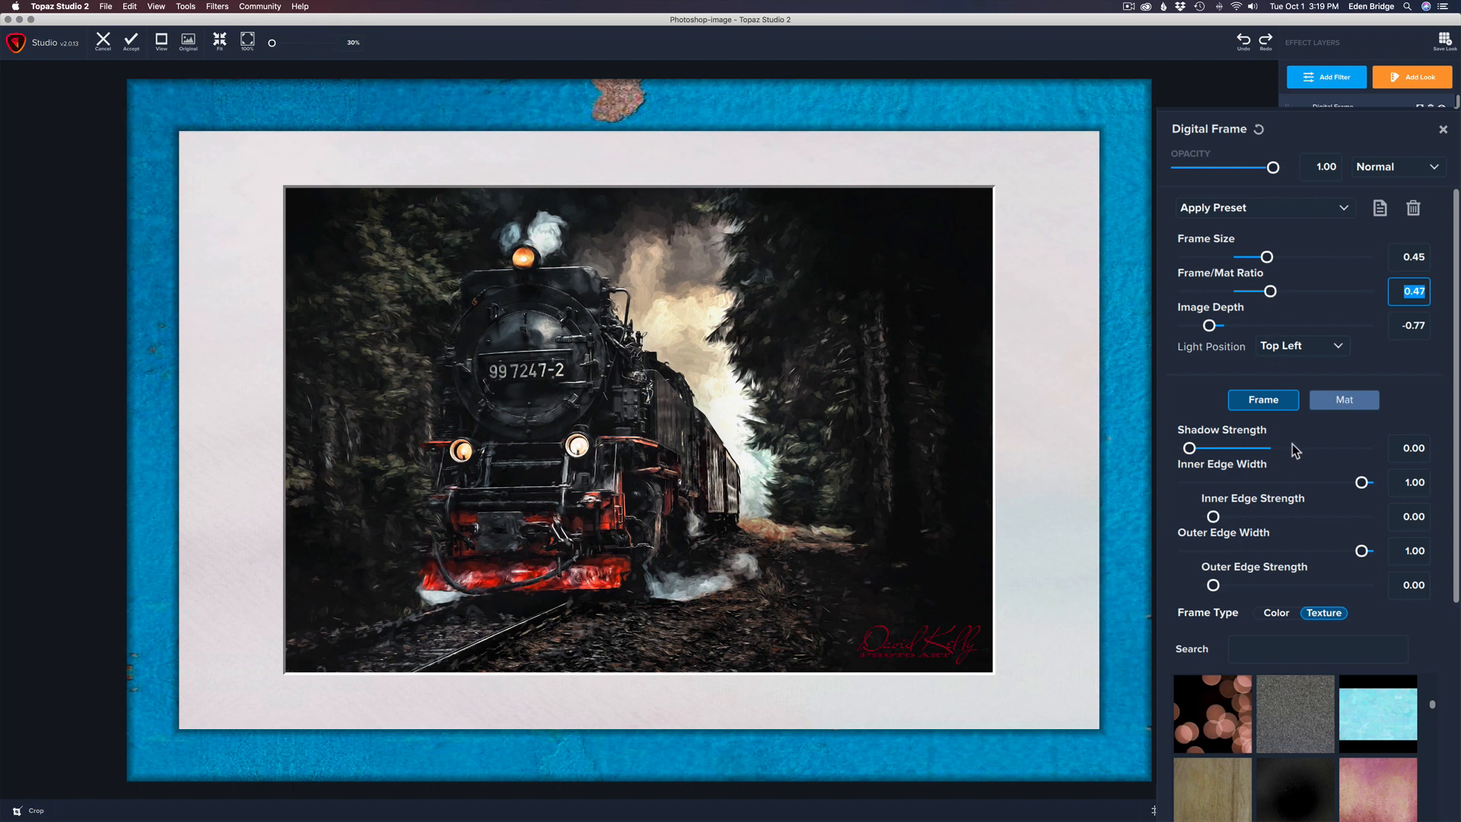
Set the frame's Shadow Strength to 0.43 and Shadow Size to 0.92.
{"action": "scroll", "coordinate": [1276, 428], "scroll_direction": "down", "scroll_amount": 5}
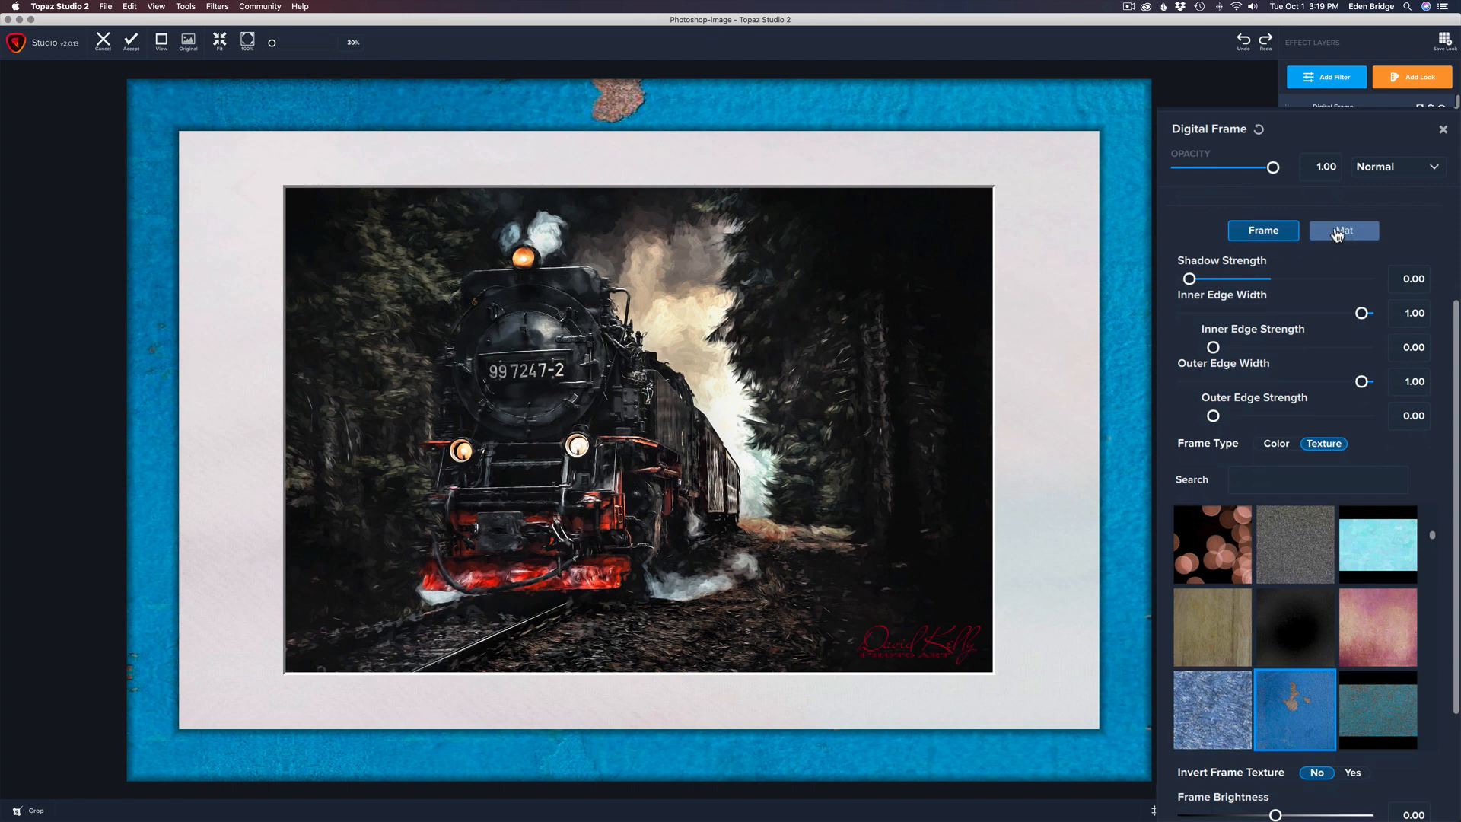
{"action": "left_click", "coordinate": [1190, 279]}
{"action": "left_click_drag", "start_coordinate": [1189, 279], "coordinate": [1265, 279]}
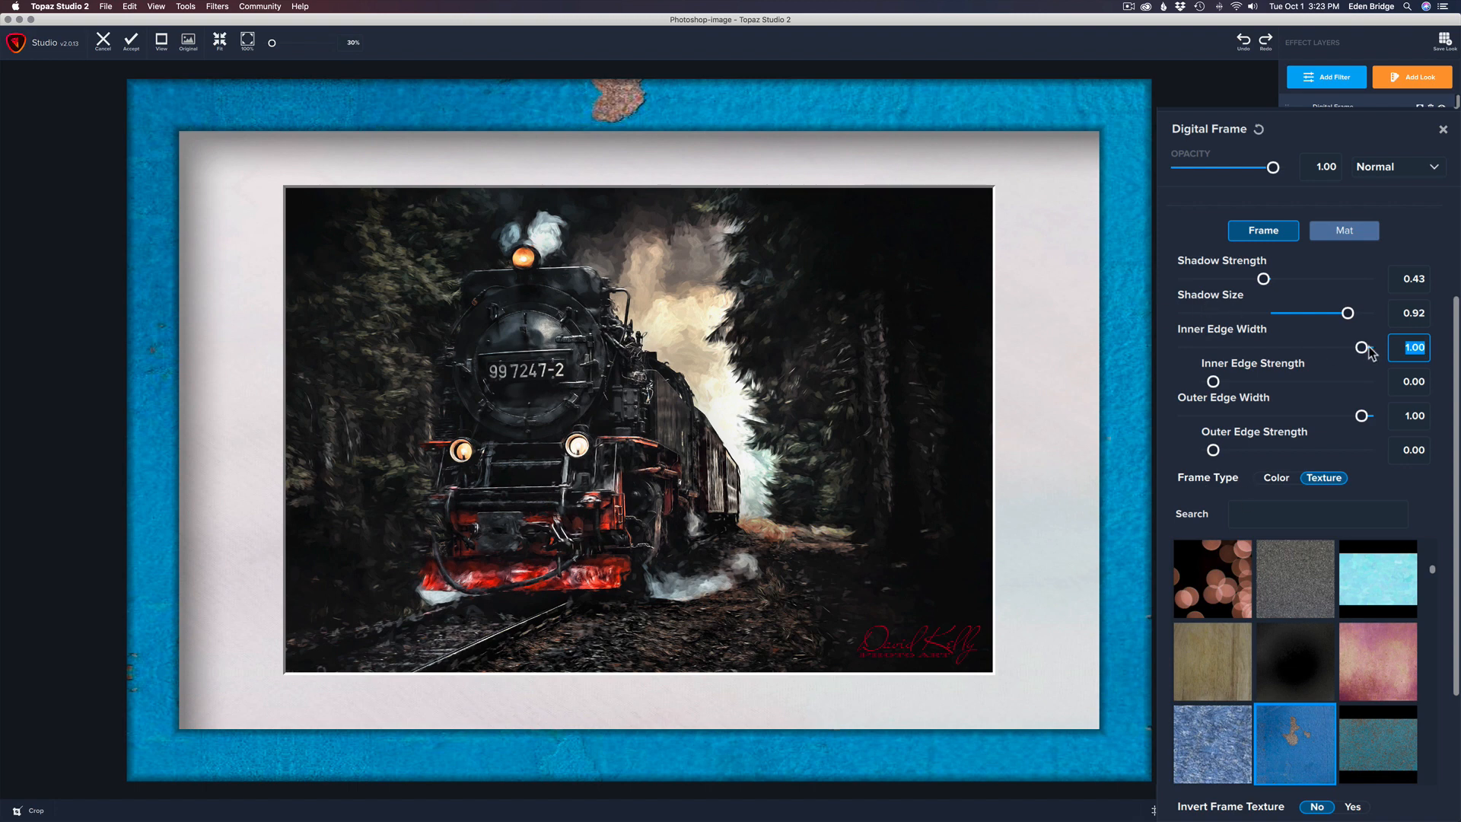
Set the frame's Inner Edge Width to 0.72 and keep the Inner Edge Strength at 0.00.
{"action": "left_click_drag", "start_coordinate": [1361, 348], "coordinate": [1312, 341]}
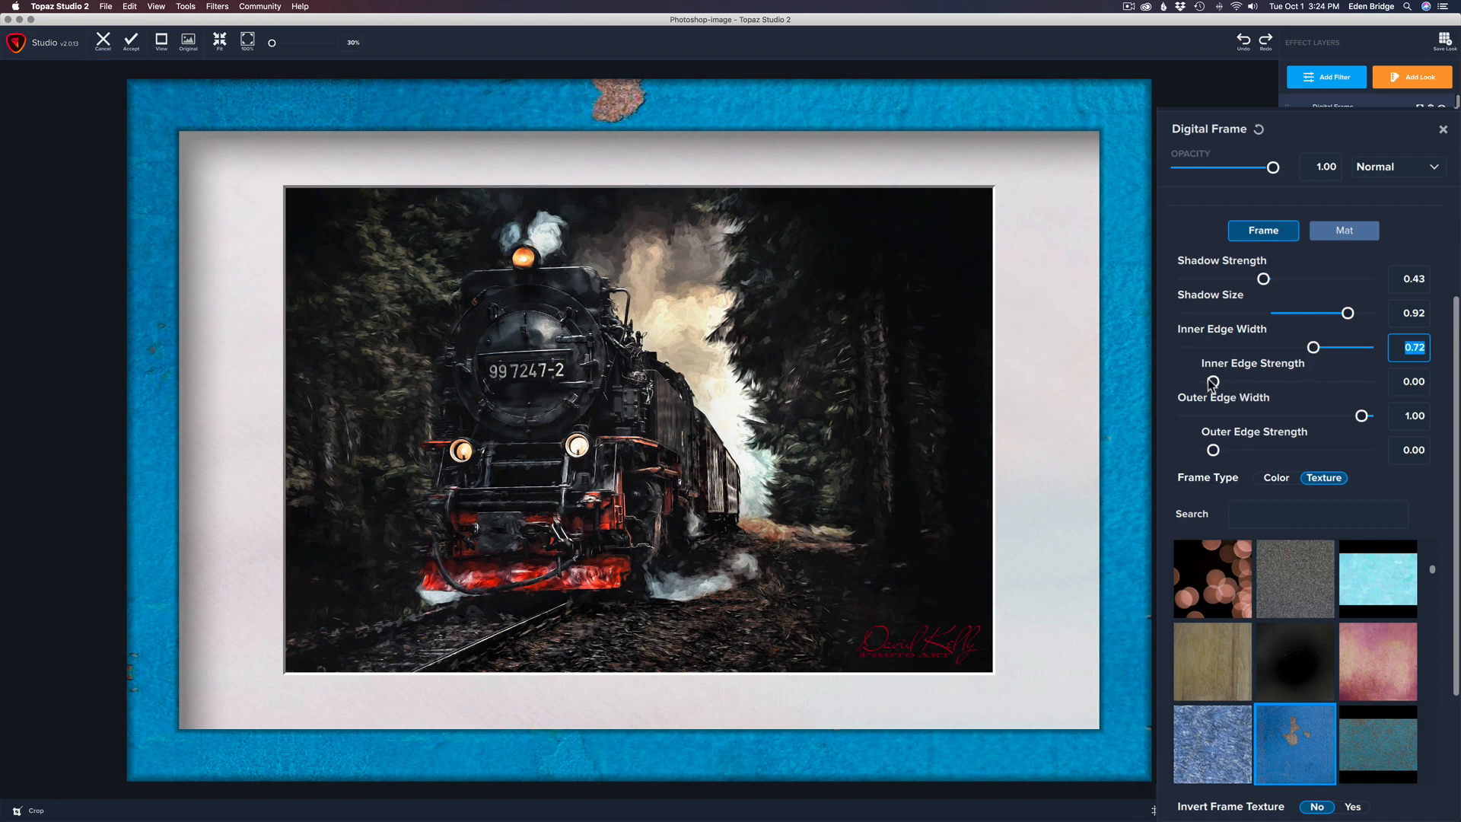
{"action": "mouse_move", "coordinate": [1211, 381]}
{"action": "left_mouse_down"}
{"action": "mouse_move", "coordinate": [1377, 384]}
{"action": "mouse_move", "coordinate": [1184, 372]}
{"action": "left_mouse_up"}
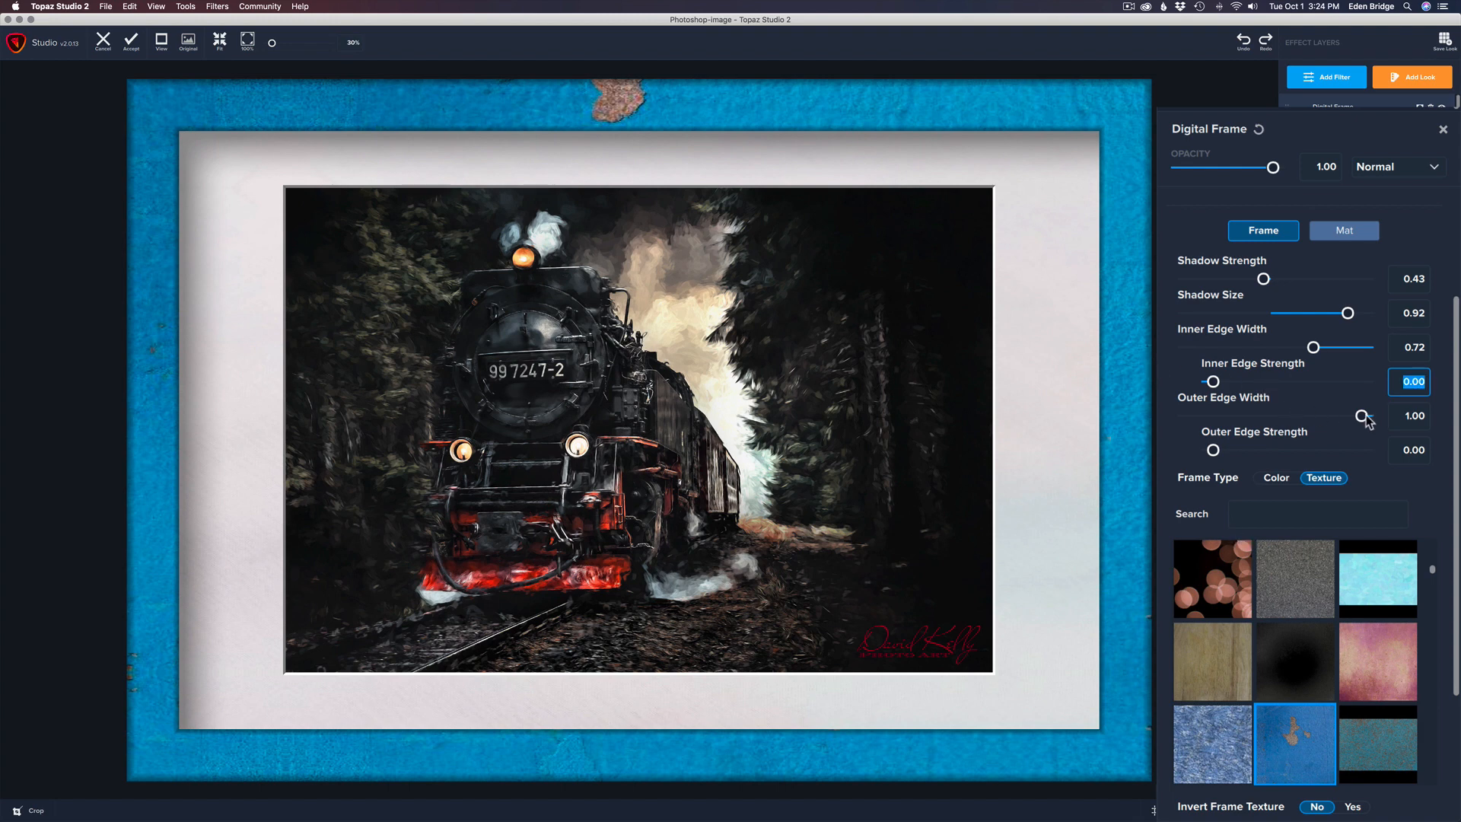
Try wide and narrow outer edges on the frame, settle on an Outer Edge Width of 0.97, and set the Outer Edge Strength to 0.66.
{"action": "left_click_drag", "start_coordinate": [1363, 417], "coordinate": [1412, 416]}
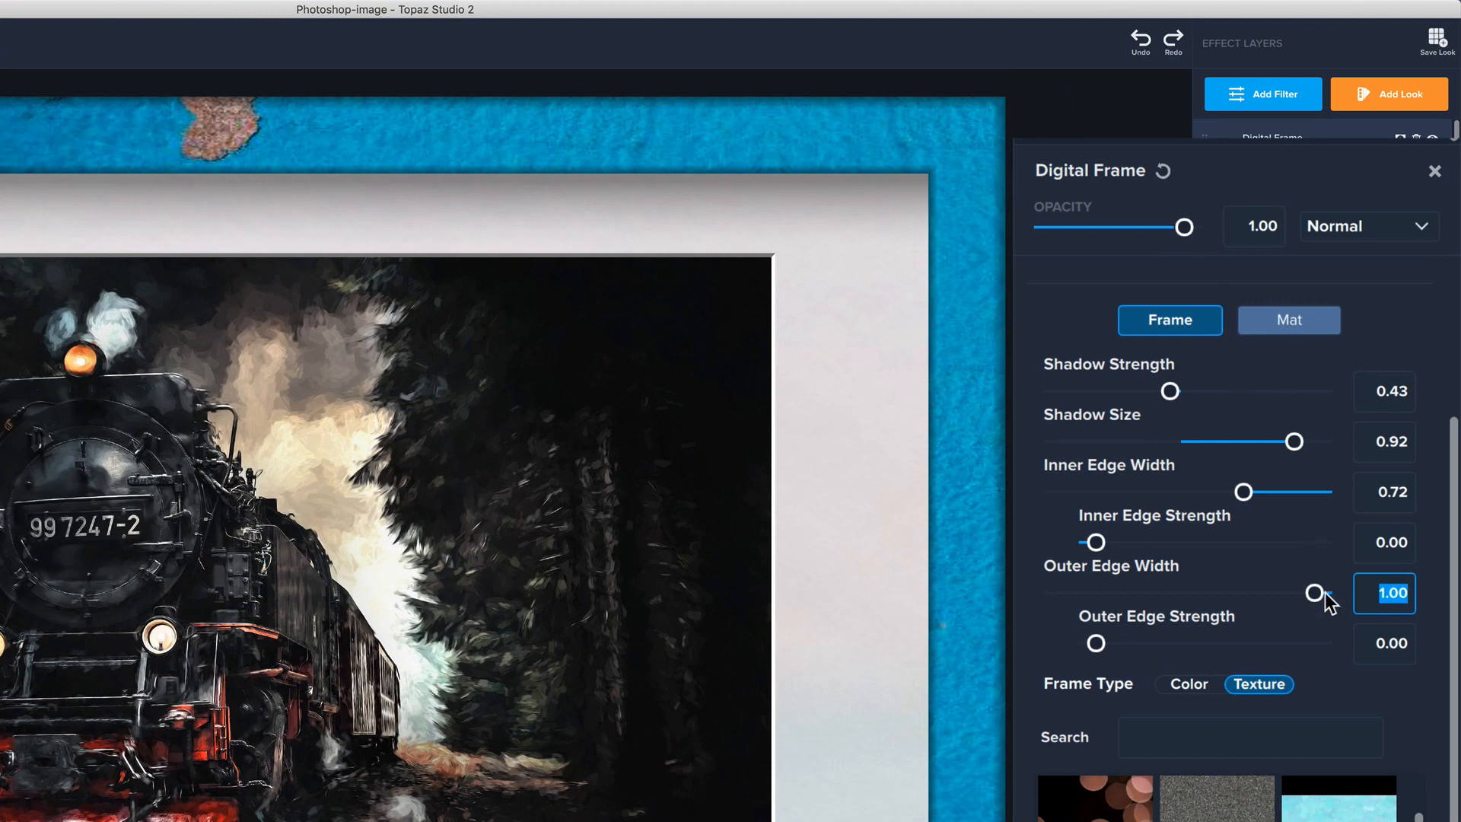
{"action": "left_click_drag", "start_coordinate": [1314, 594], "coordinate": [1064, 543]}
{"action": "left_click_drag", "start_coordinate": [1088, 592], "coordinate": [1306, 528]}
{"action": "left_click", "coordinate": [1097, 644]}
{"action": "left_click_drag", "start_coordinate": [1097, 643], "coordinate": [1239, 655]}
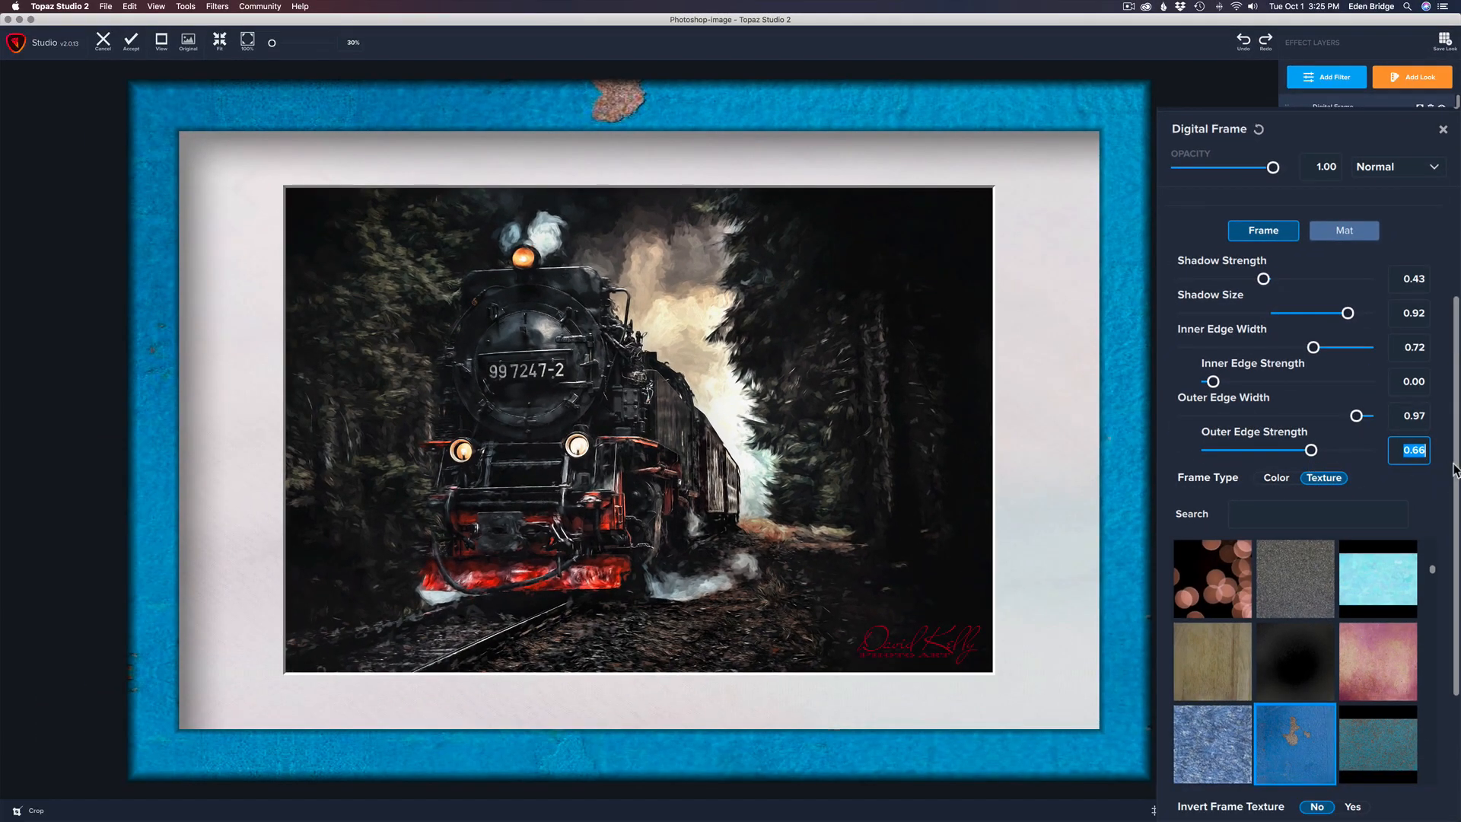
Switch the Frame Type to Color and try a bright red as the frame color.
{"action": "left_click_drag", "start_coordinate": [1456, 466], "coordinate": [1456, 582]}
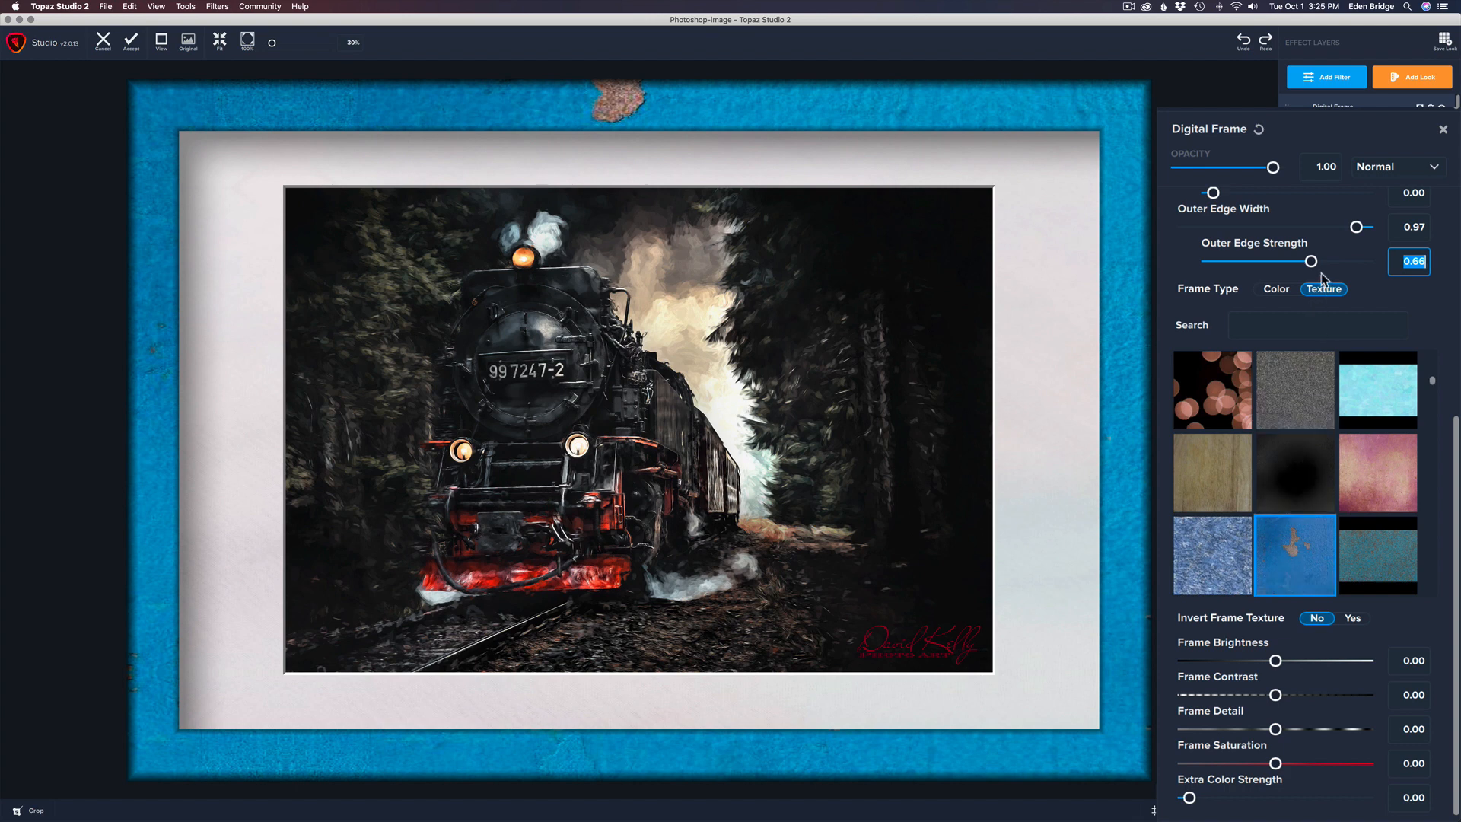
{"action": "left_click", "coordinate": [1276, 289]}
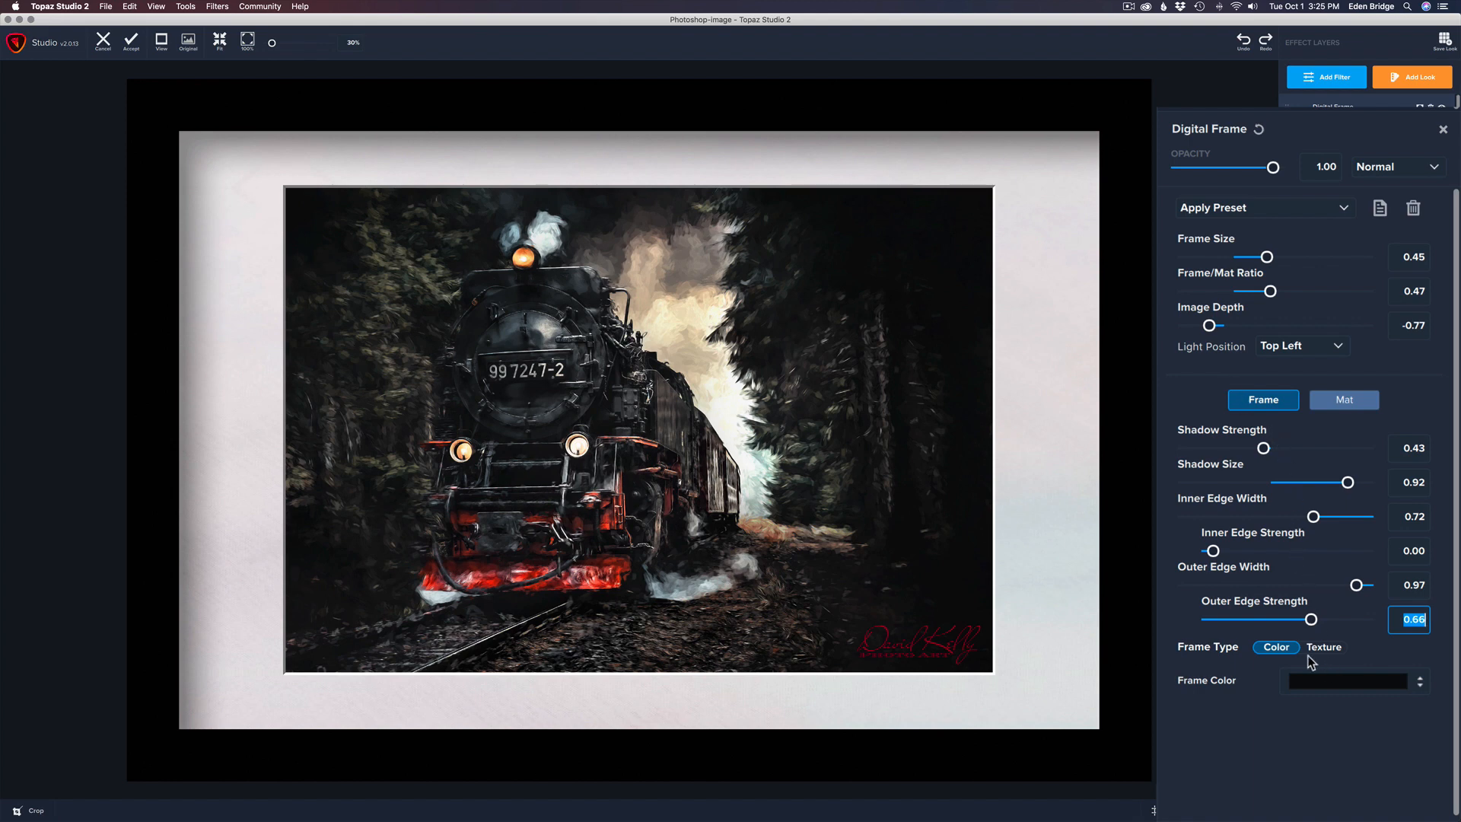
{"action": "left_click", "coordinate": [1391, 682]}
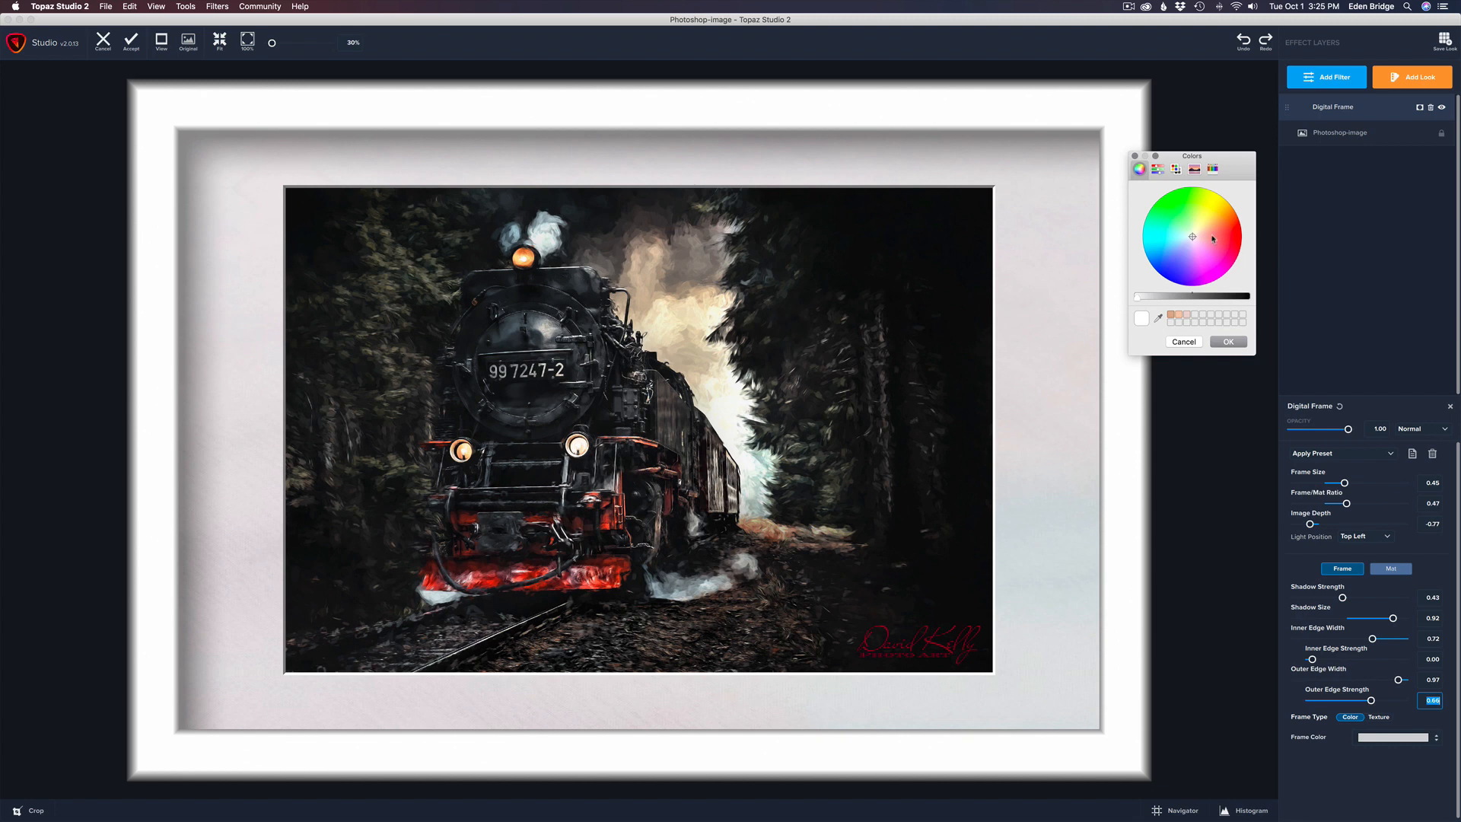
{"action": "left_click_drag", "start_coordinate": [1192, 237], "coordinate": [1225, 238]}
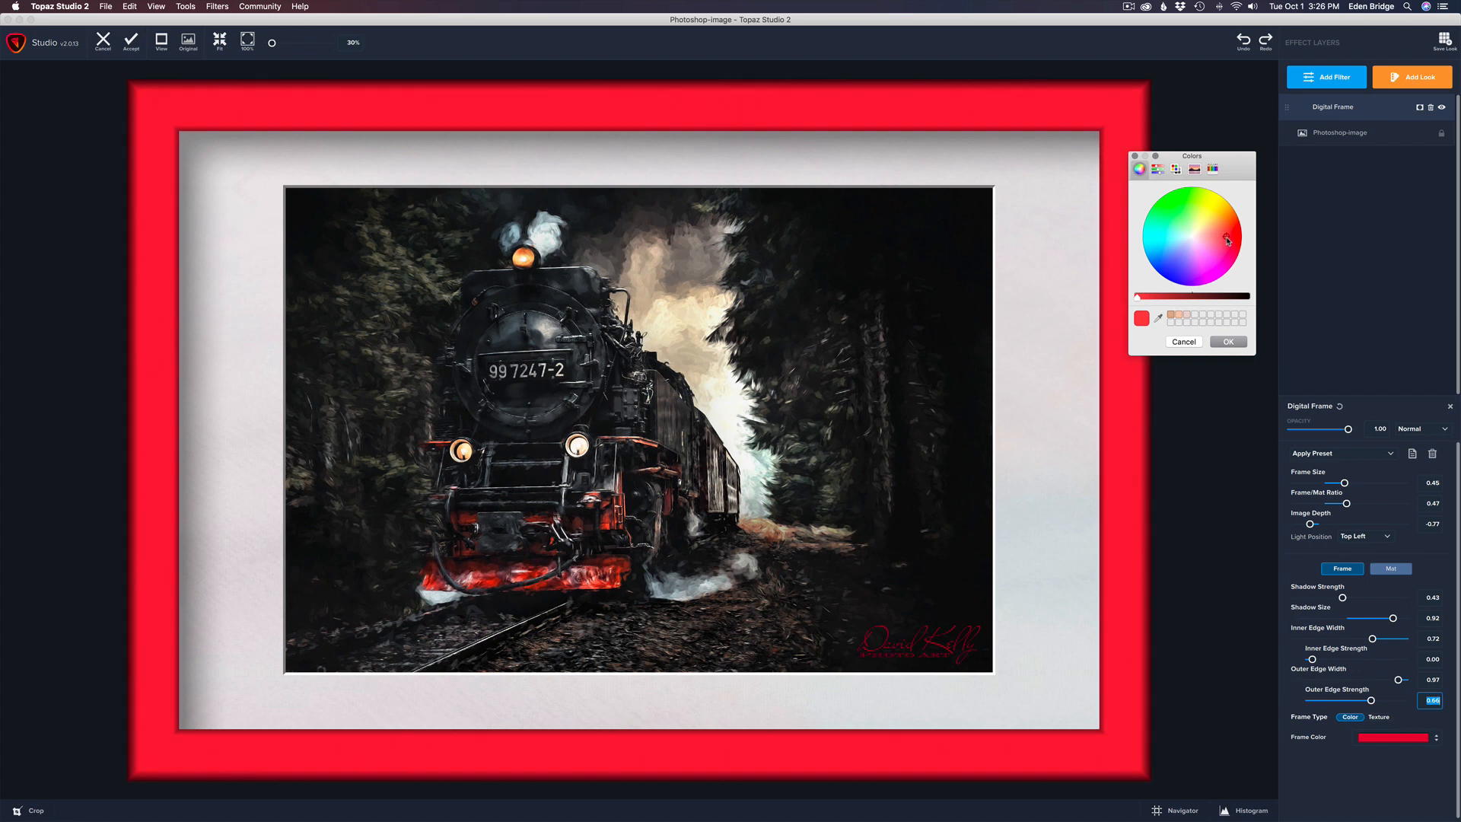
Sample a dark olive tone from the trees in the picture as the frame color and lighten it slightly.
{"action": "left_click", "coordinate": [1158, 318]}
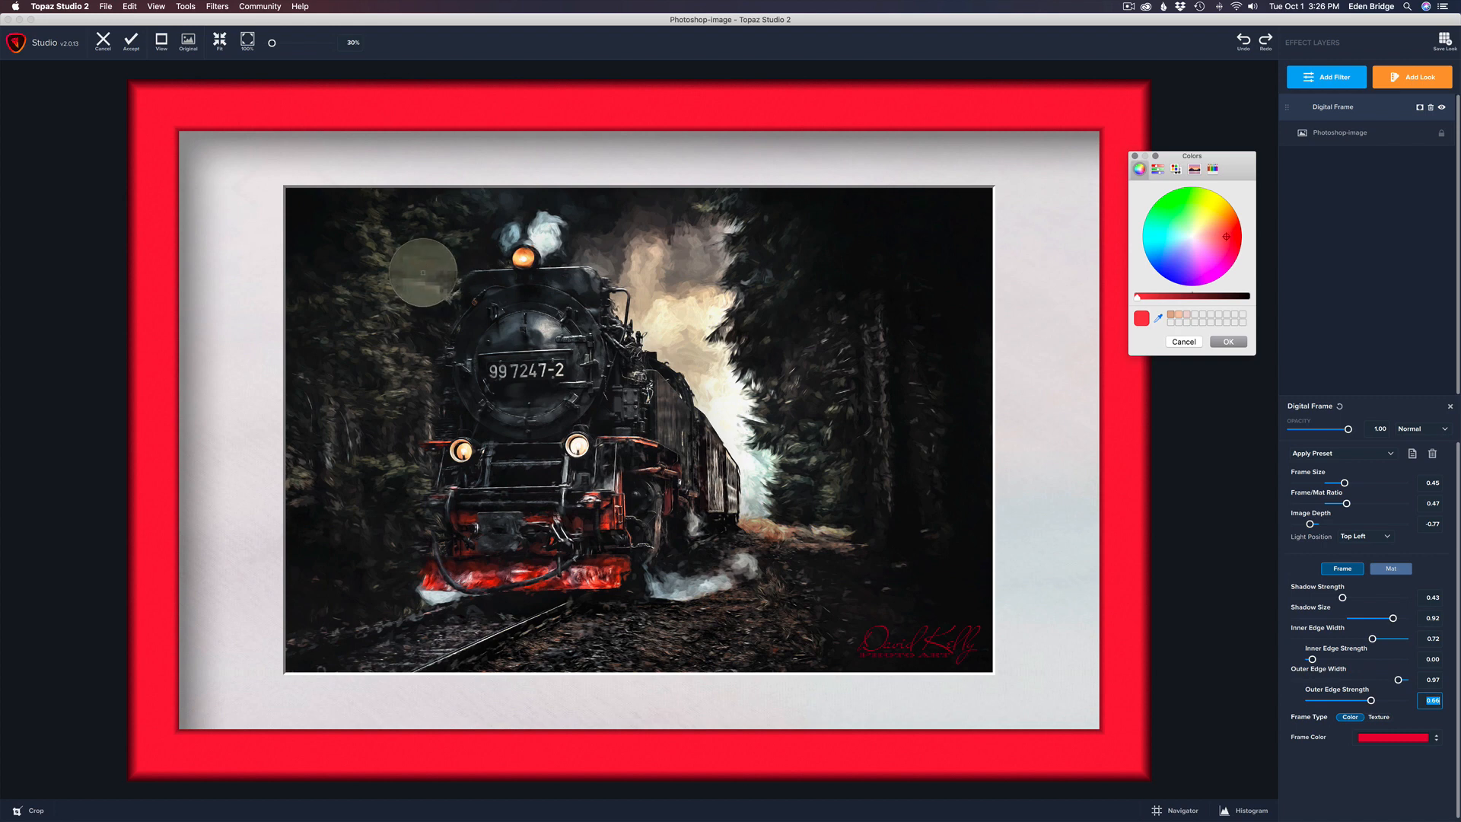
{"action": "left_click", "coordinate": [423, 274]}
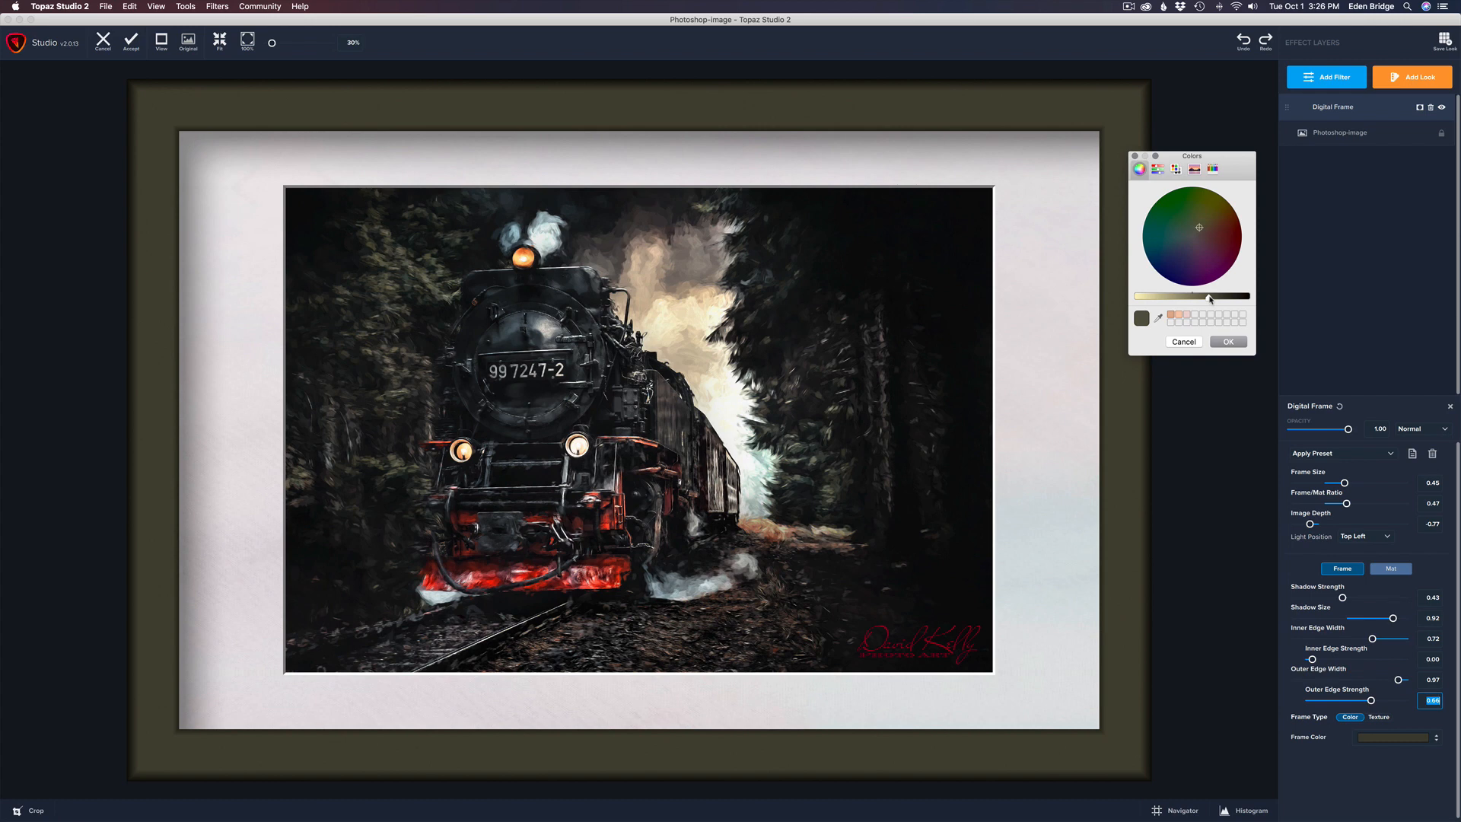
{"action": "mouse_move", "coordinate": [1210, 298]}
{"action": "left_mouse_down"}
{"action": "mouse_move", "coordinate": [1169, 299]}
{"action": "mouse_move", "coordinate": [1199, 297]}
{"action": "left_mouse_up"}
{"action": "left_click", "coordinate": [1229, 341]}
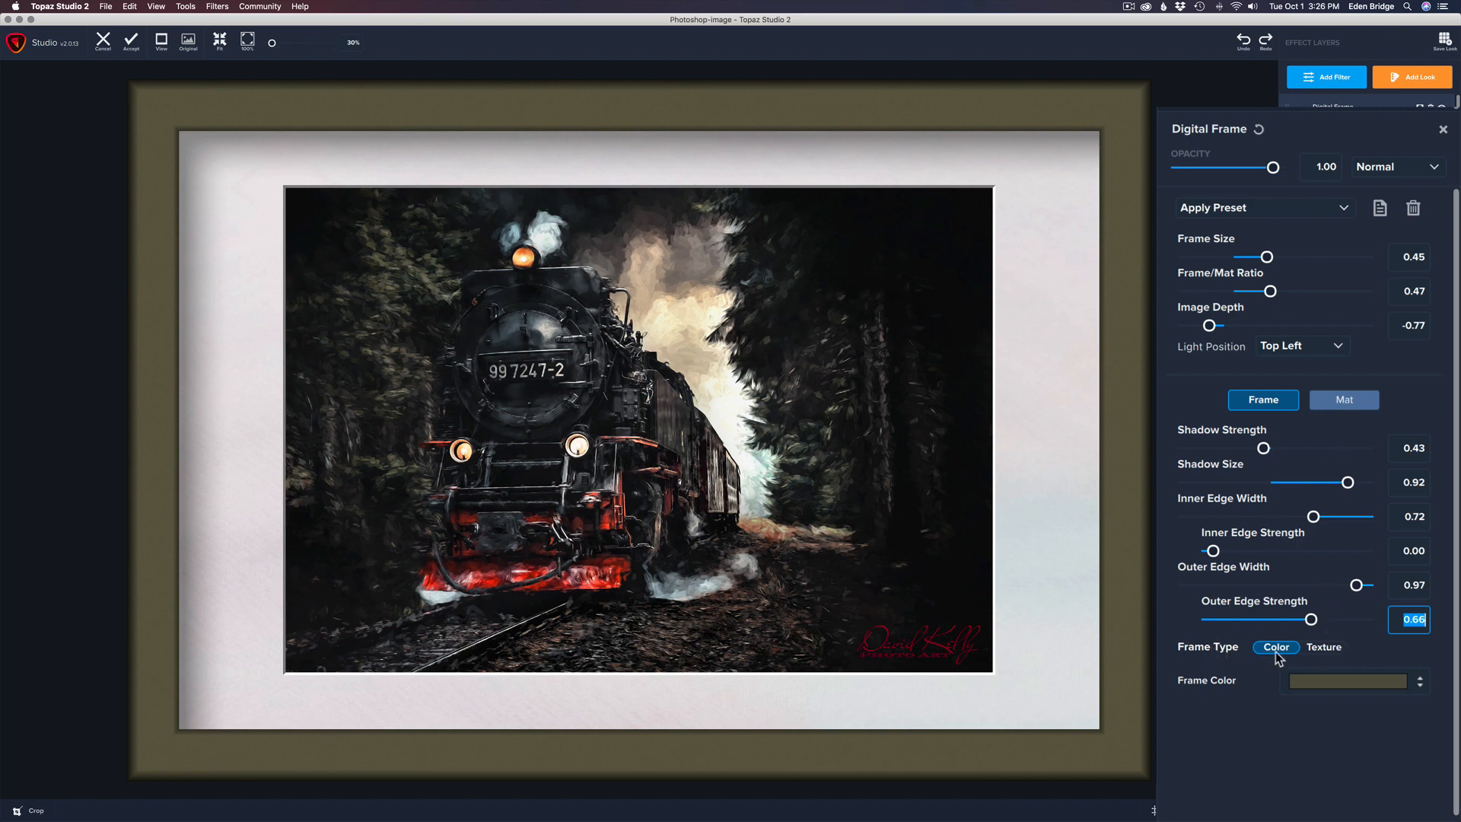
Return the Frame Type to Texture and try the pink bokeh, Big Static and Big Sur textures on the frame.
{"action": "left_click", "coordinate": [1330, 648]}
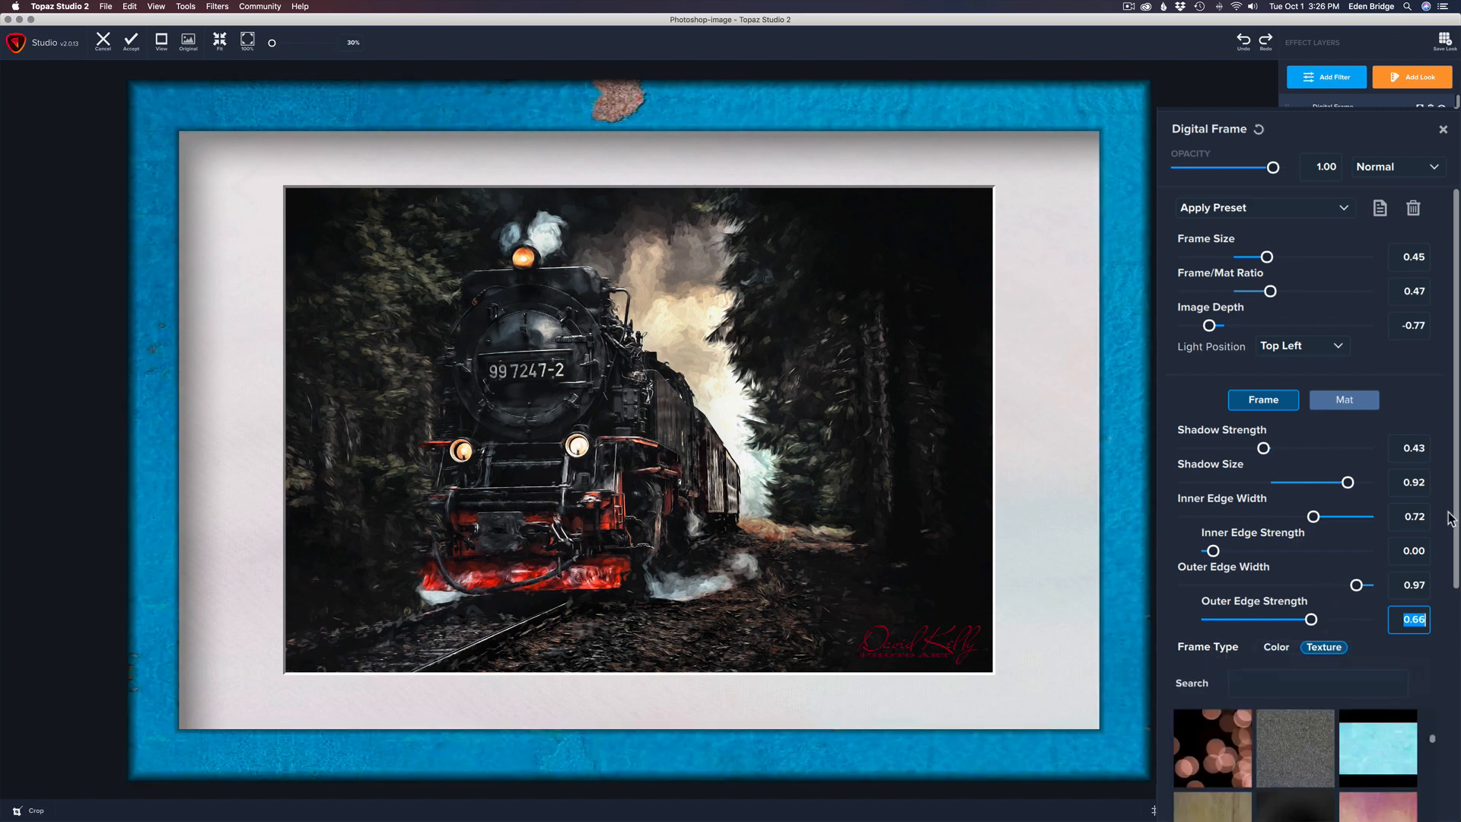
{"action": "scroll", "coordinate": [1455, 491], "scroll_direction": "down", "scroll_amount": 5}
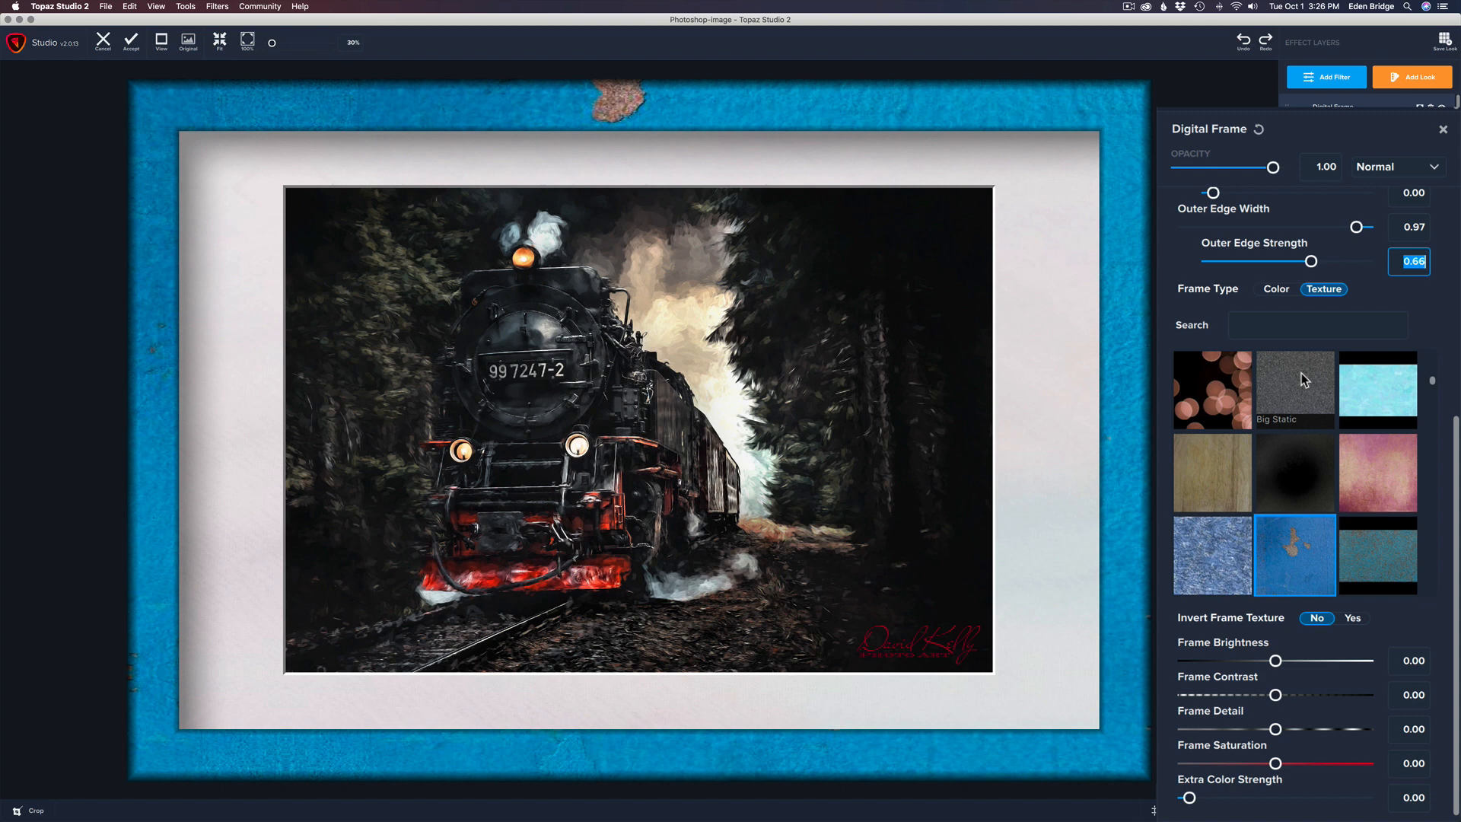
{"action": "left_click", "coordinate": [1218, 382]}
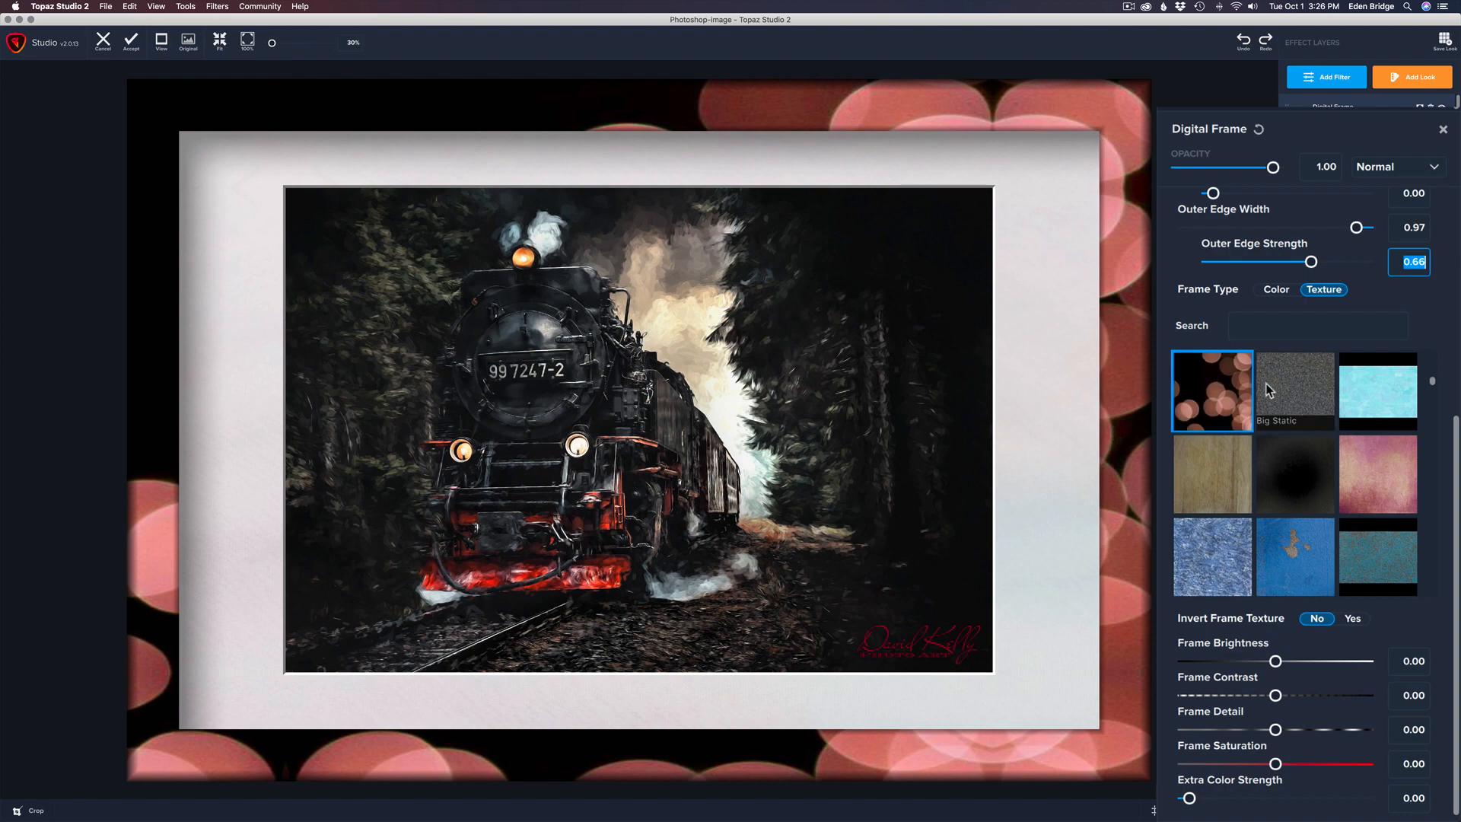
{"action": "left_click", "coordinate": [1286, 382]}
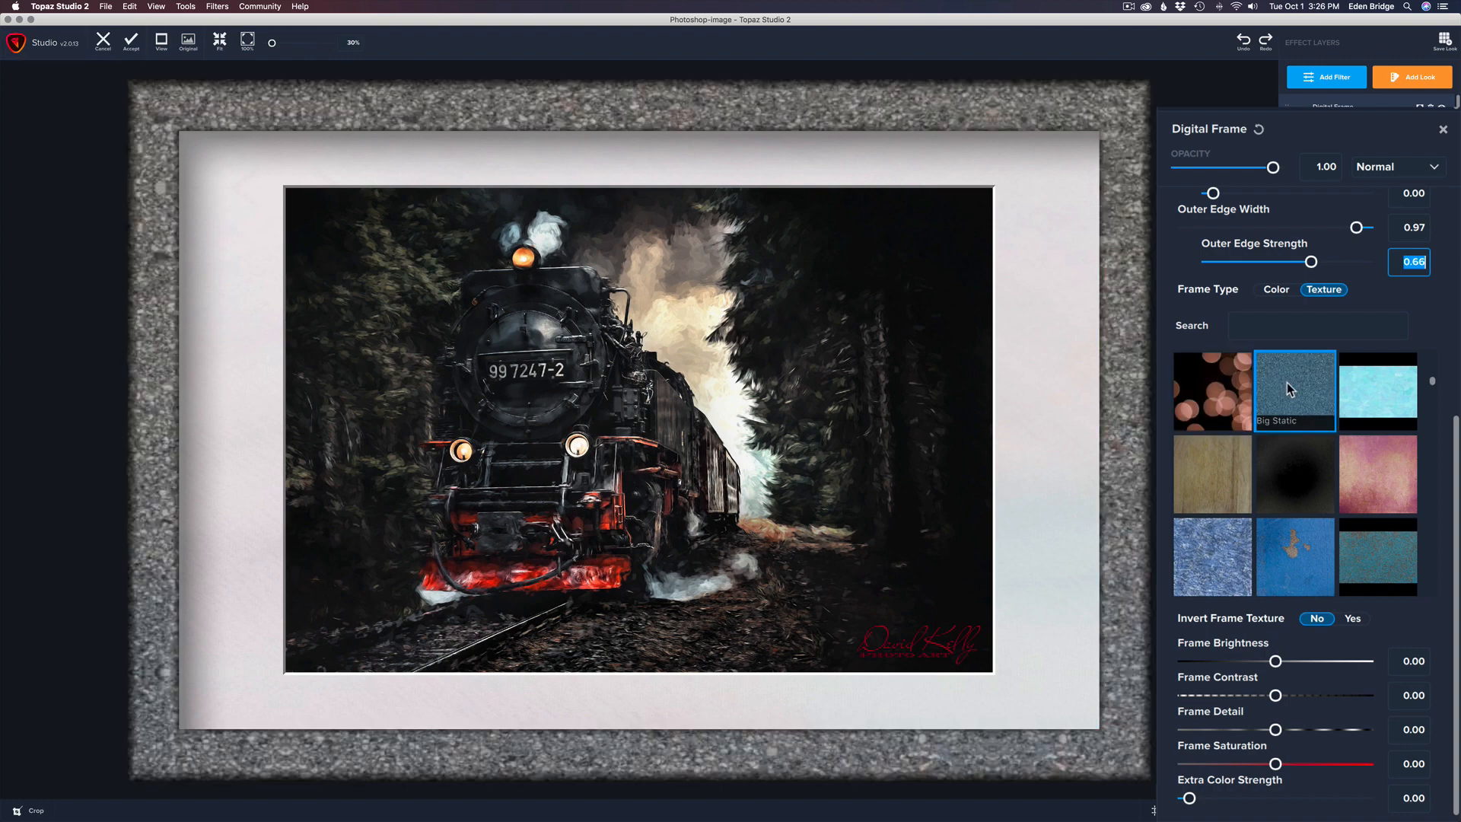
{"action": "left_click", "coordinate": [1398, 392]}
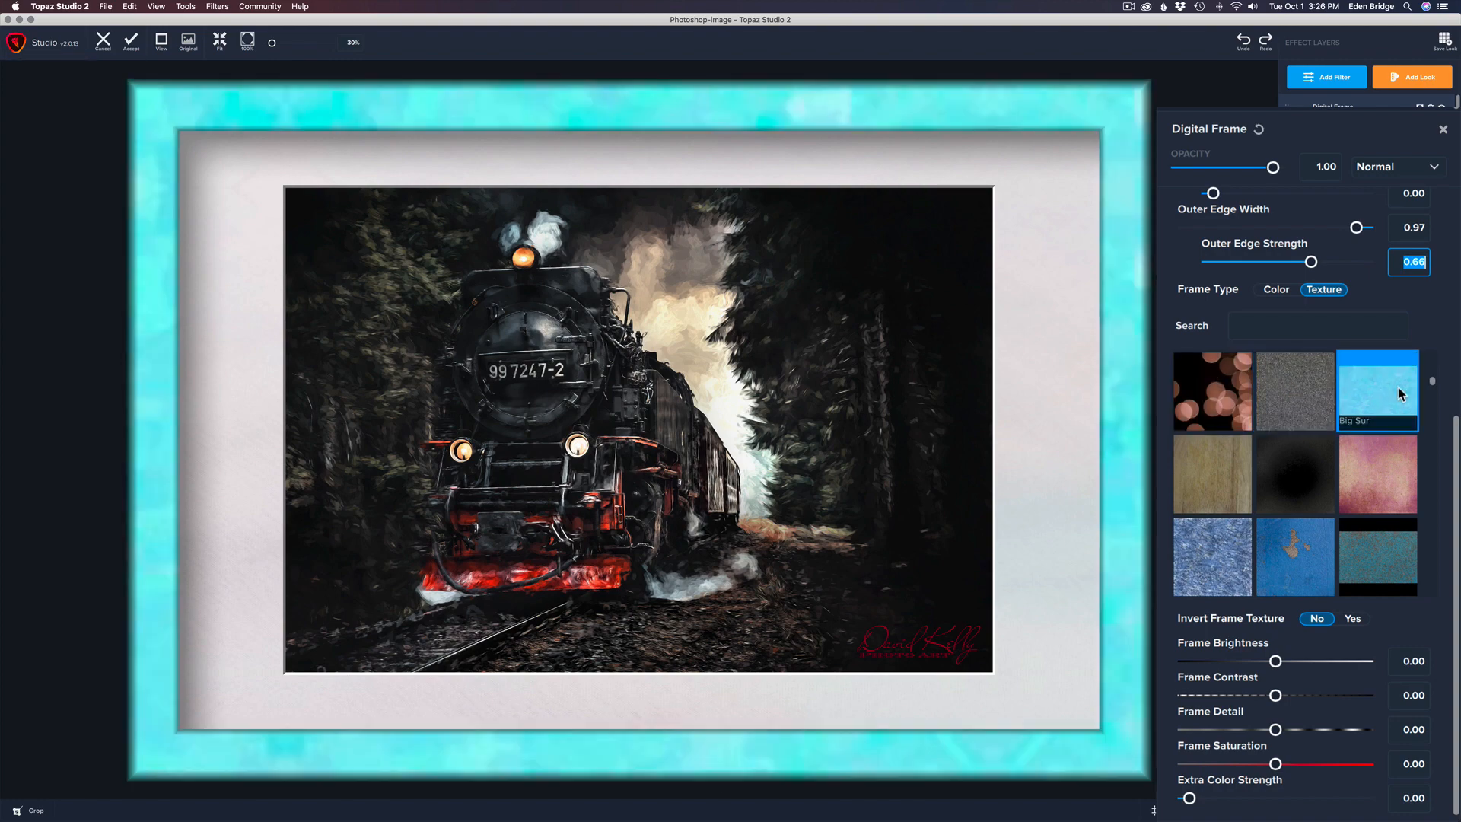
Try both red brick textures and the Bridge Water texture on the frame.
{"action": "scroll", "coordinate": [1397, 392], "scroll_direction": "down", "scroll_amount": 10}
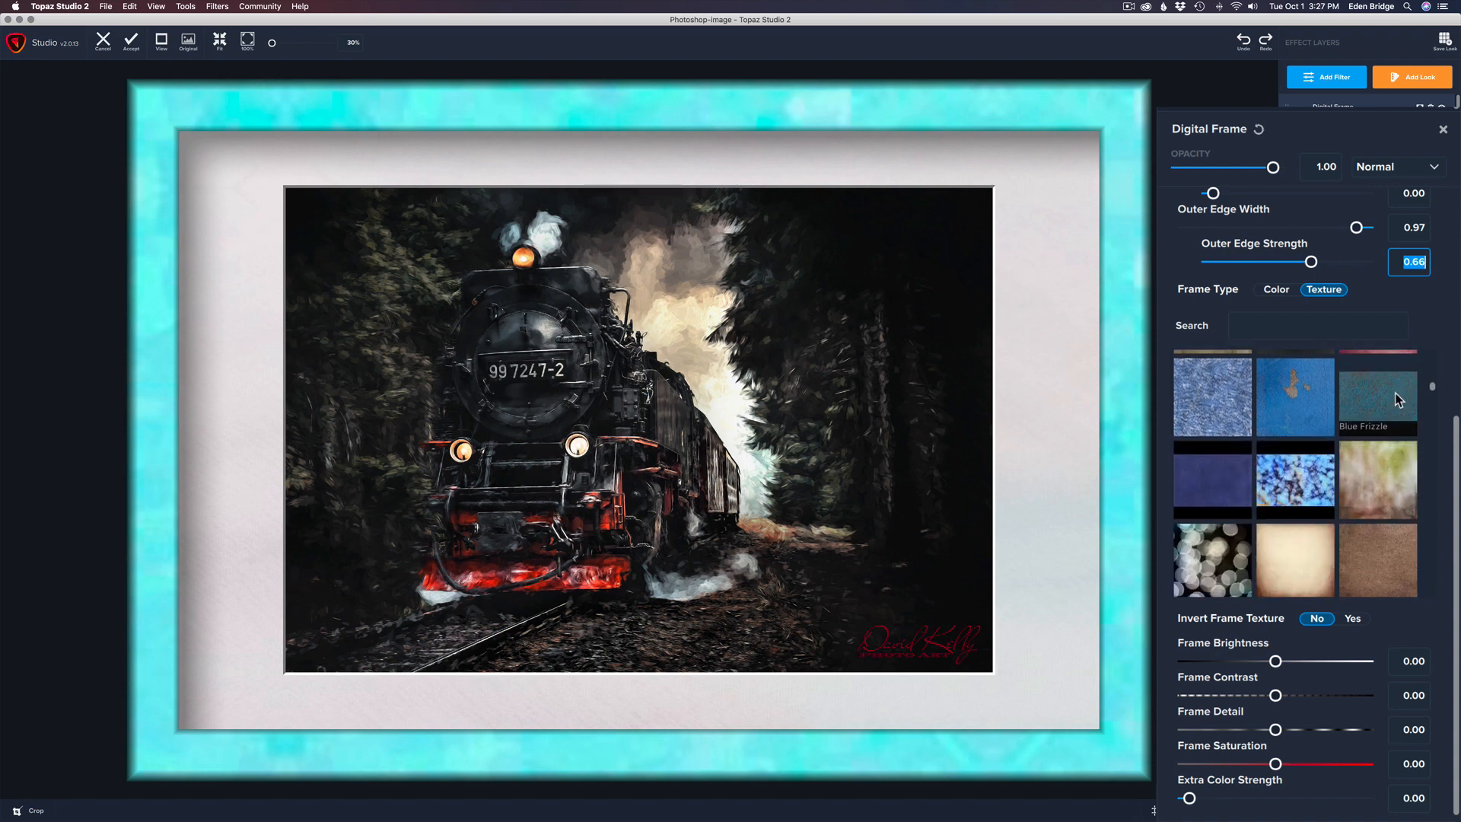
{"action": "scroll", "coordinate": [1395, 392], "scroll_direction": "down", "scroll_amount": 5}
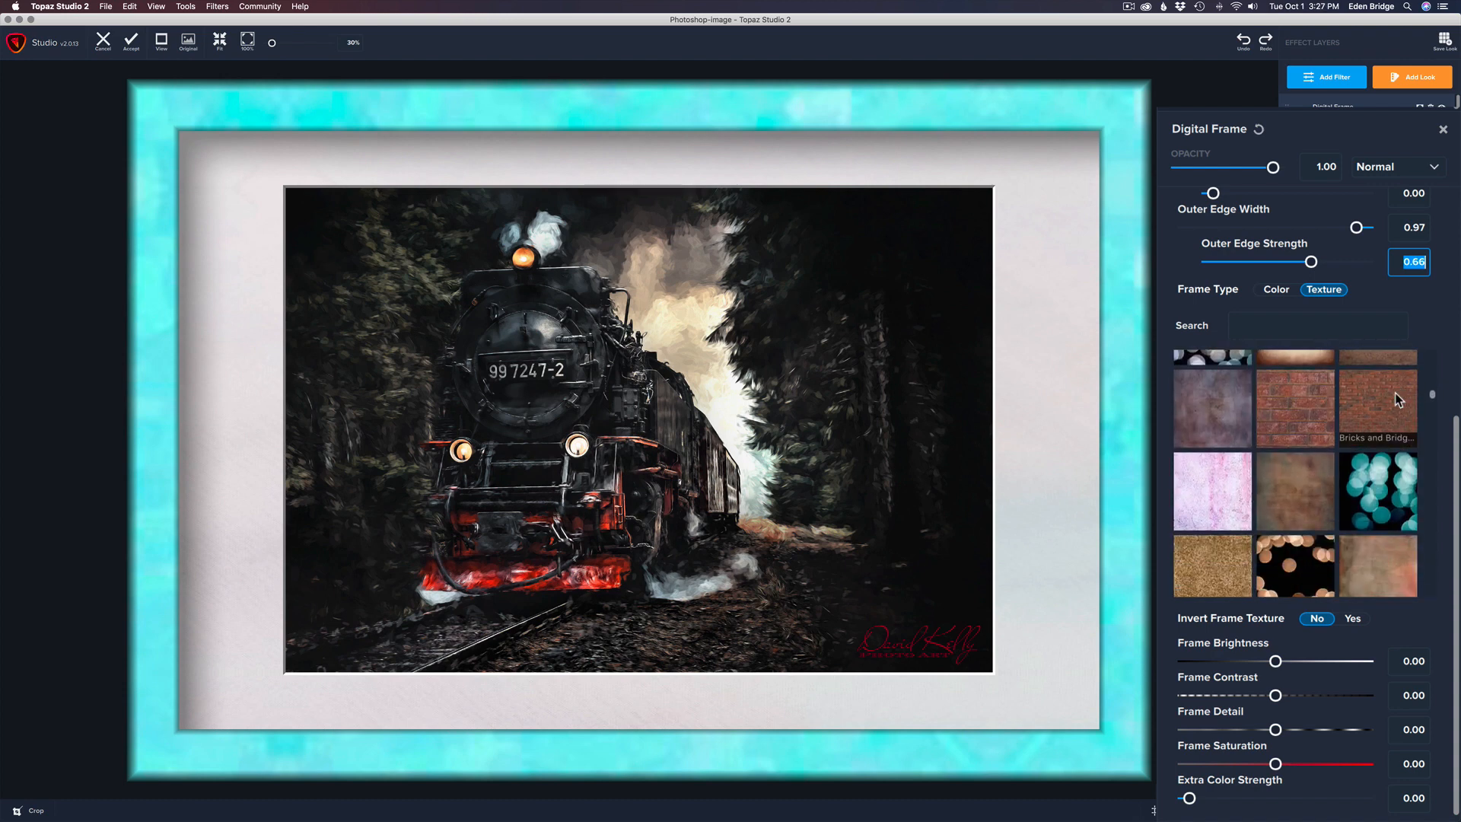
{"action": "left_click", "coordinate": [1319, 401]}
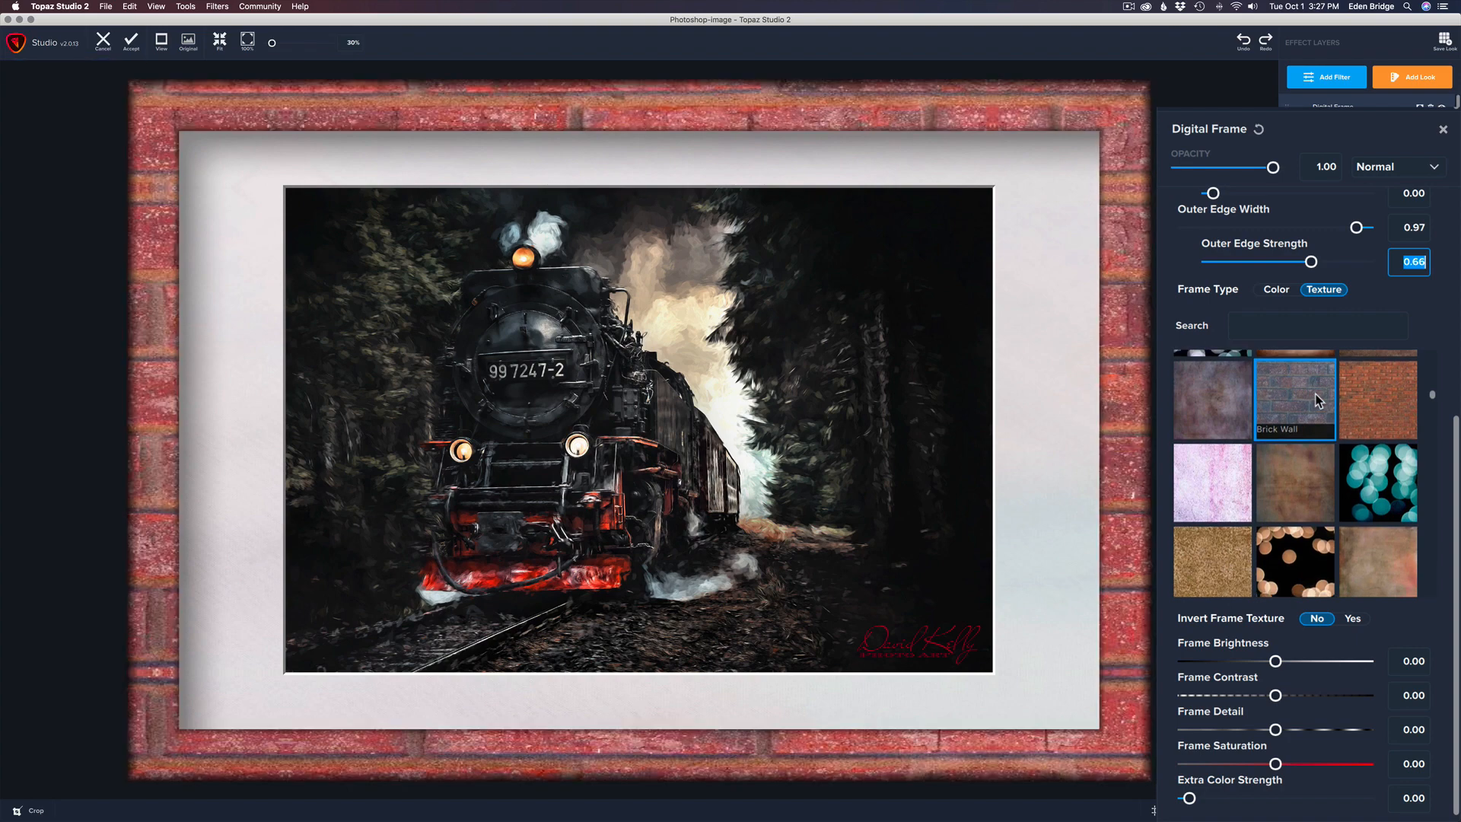
{"action": "left_click", "coordinate": [1377, 385]}
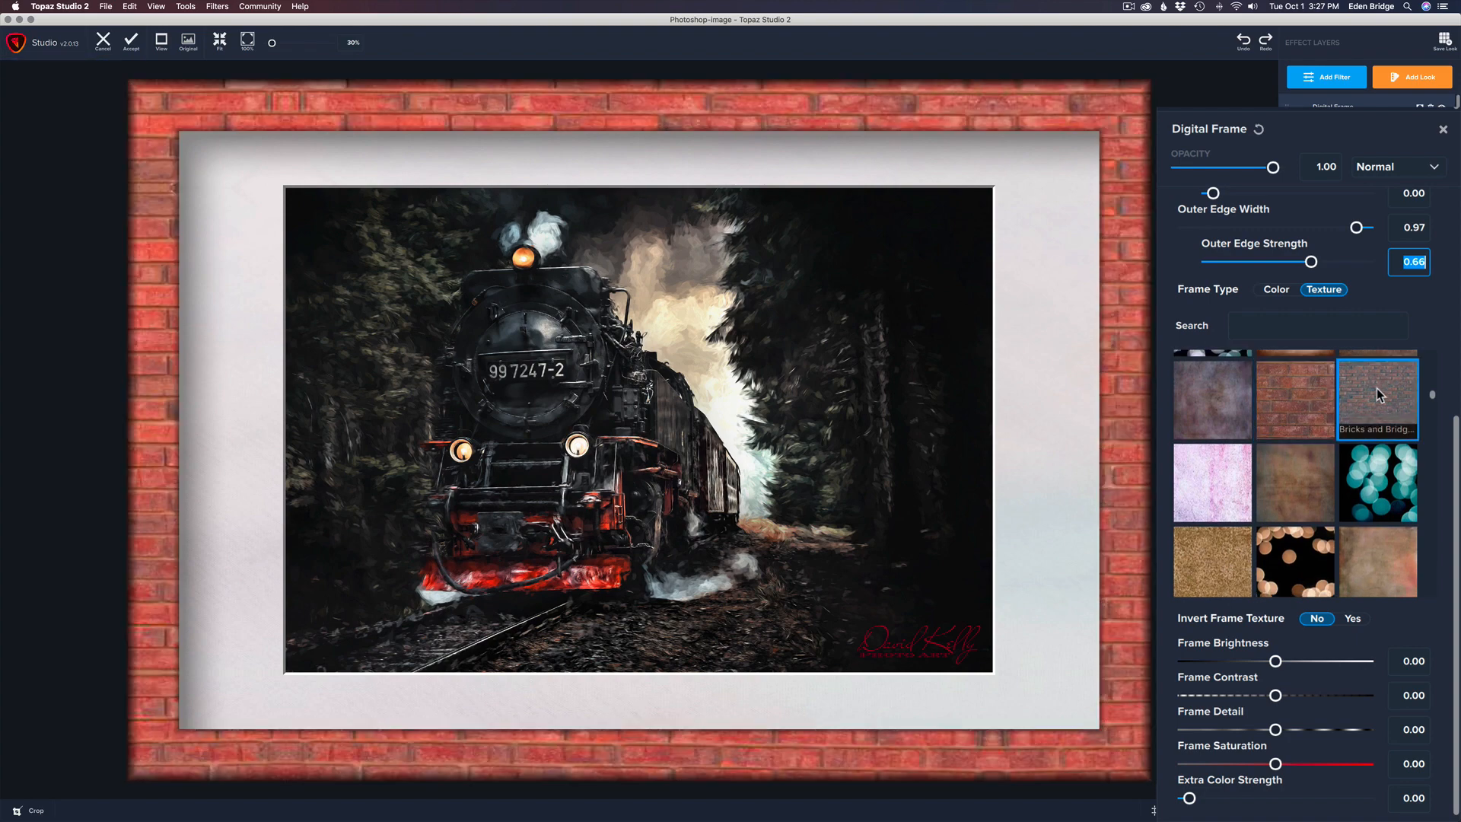
{"action": "left_click", "coordinate": [1280, 463]}
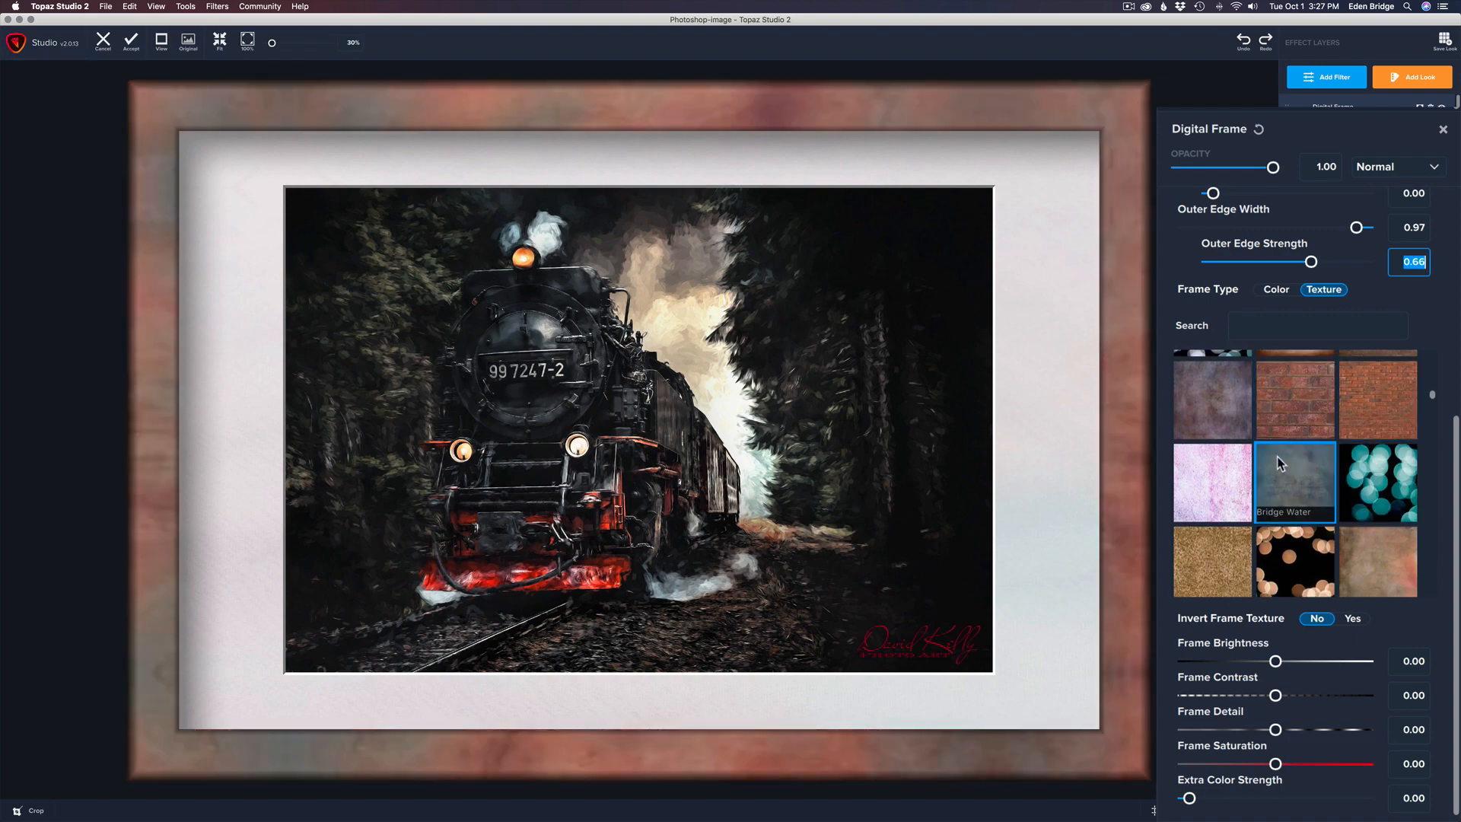
Apply the Carpet View texture to the frame and try it with Invert Frame Texture turned on.
{"action": "scroll", "coordinate": [1286, 467], "scroll_direction": "down", "scroll_amount": 10}
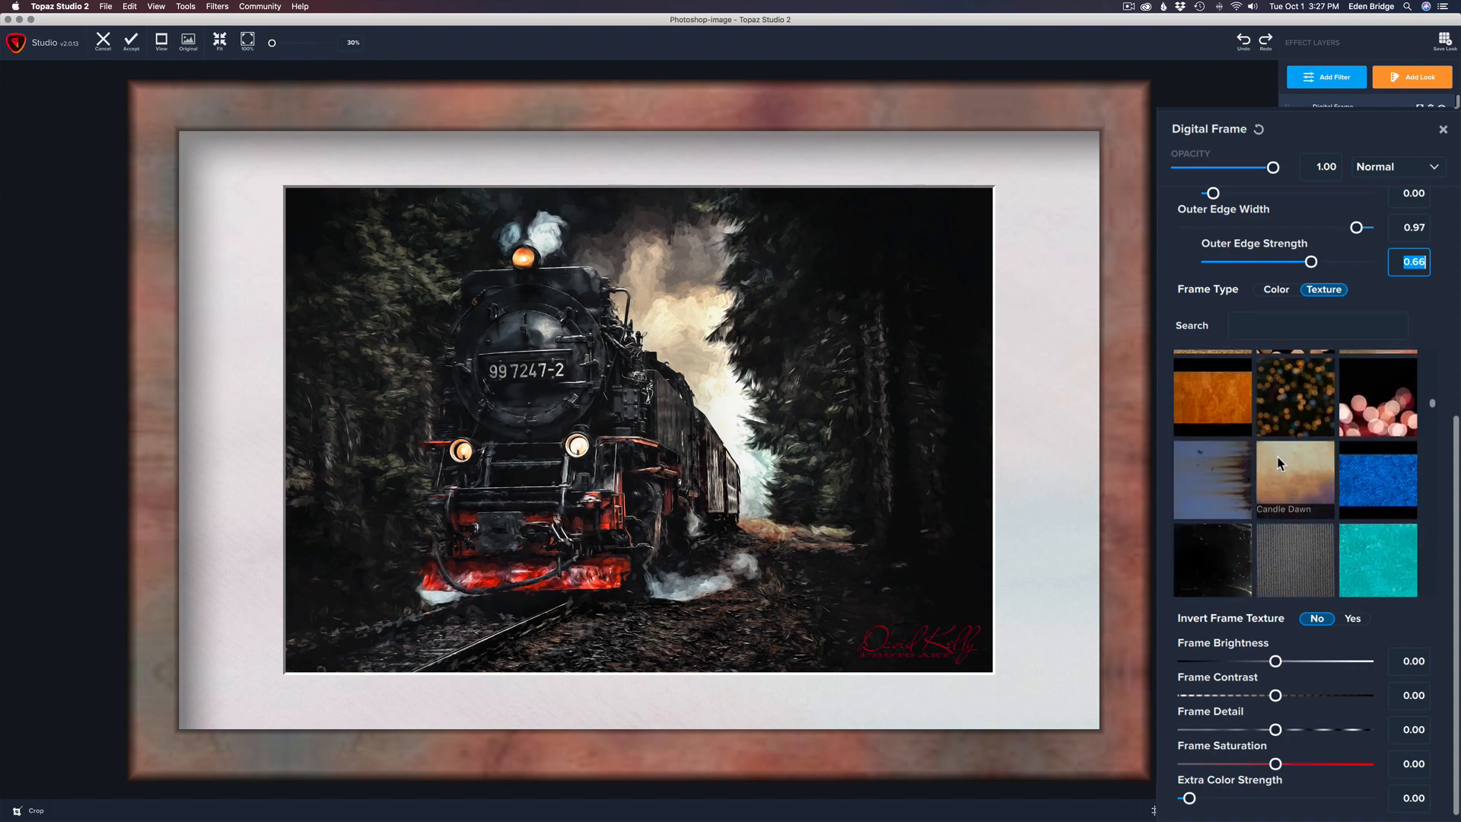
{"action": "left_click", "coordinate": [1289, 469]}
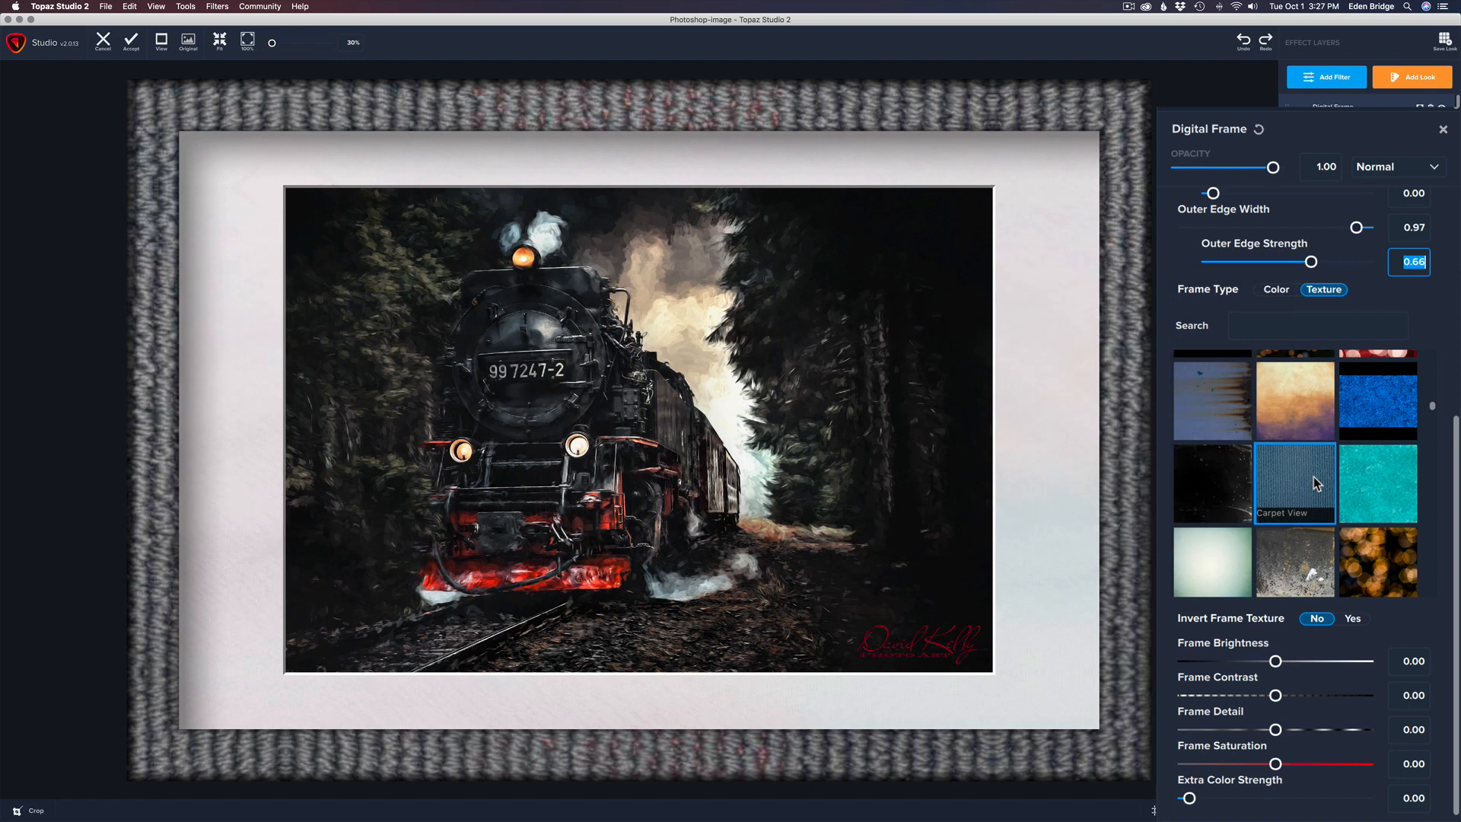
{"action": "scroll", "coordinate": [1418, 525], "scroll_direction": "down", "scroll_amount": 3}
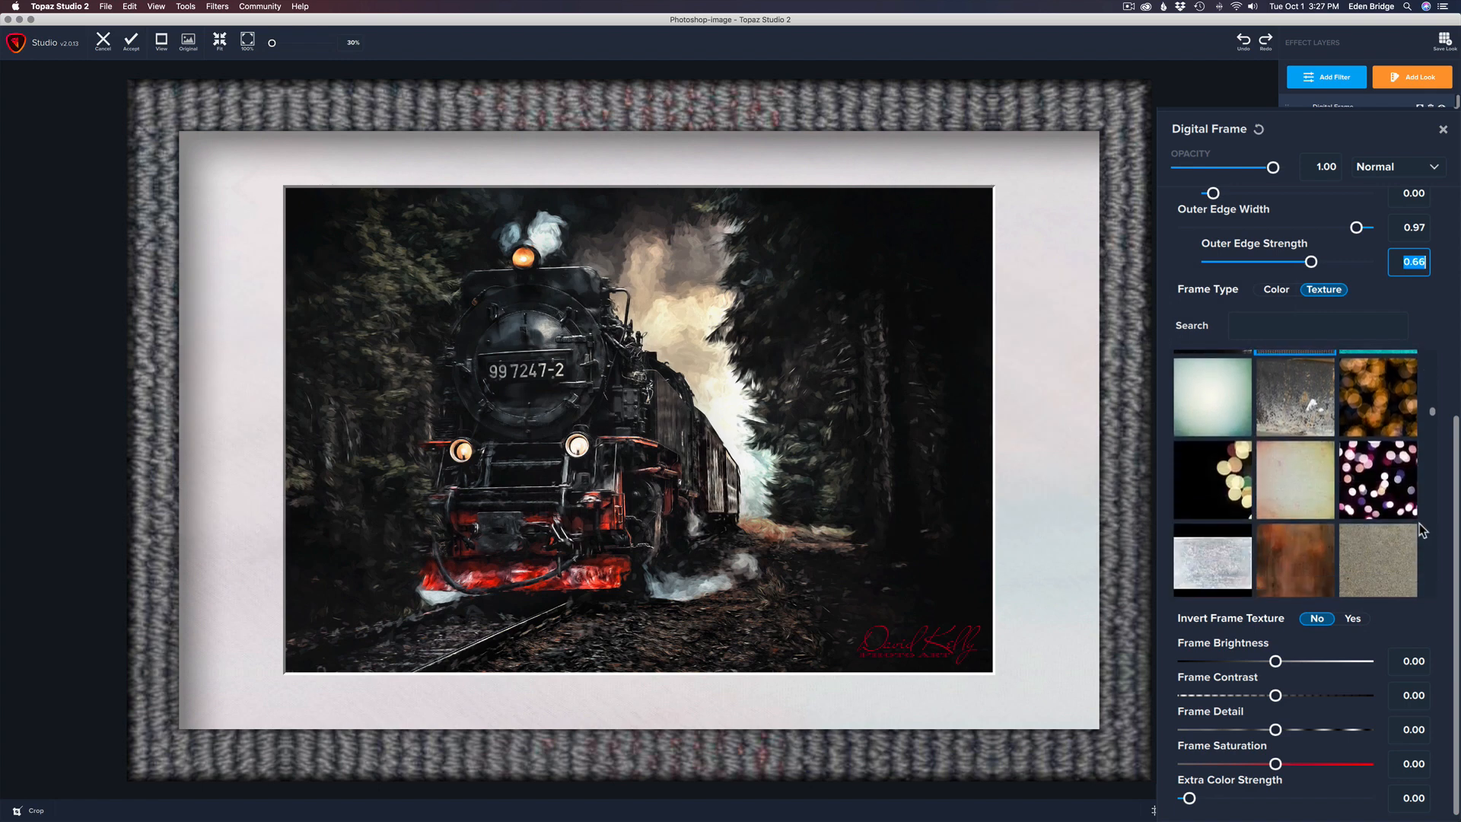
{"action": "scroll", "coordinate": [1339, 473], "scroll_direction": "up", "scroll_amount": 2}
{"action": "scroll", "coordinate": [1339, 474], "scroll_direction": "up", "scroll_amount": 1}
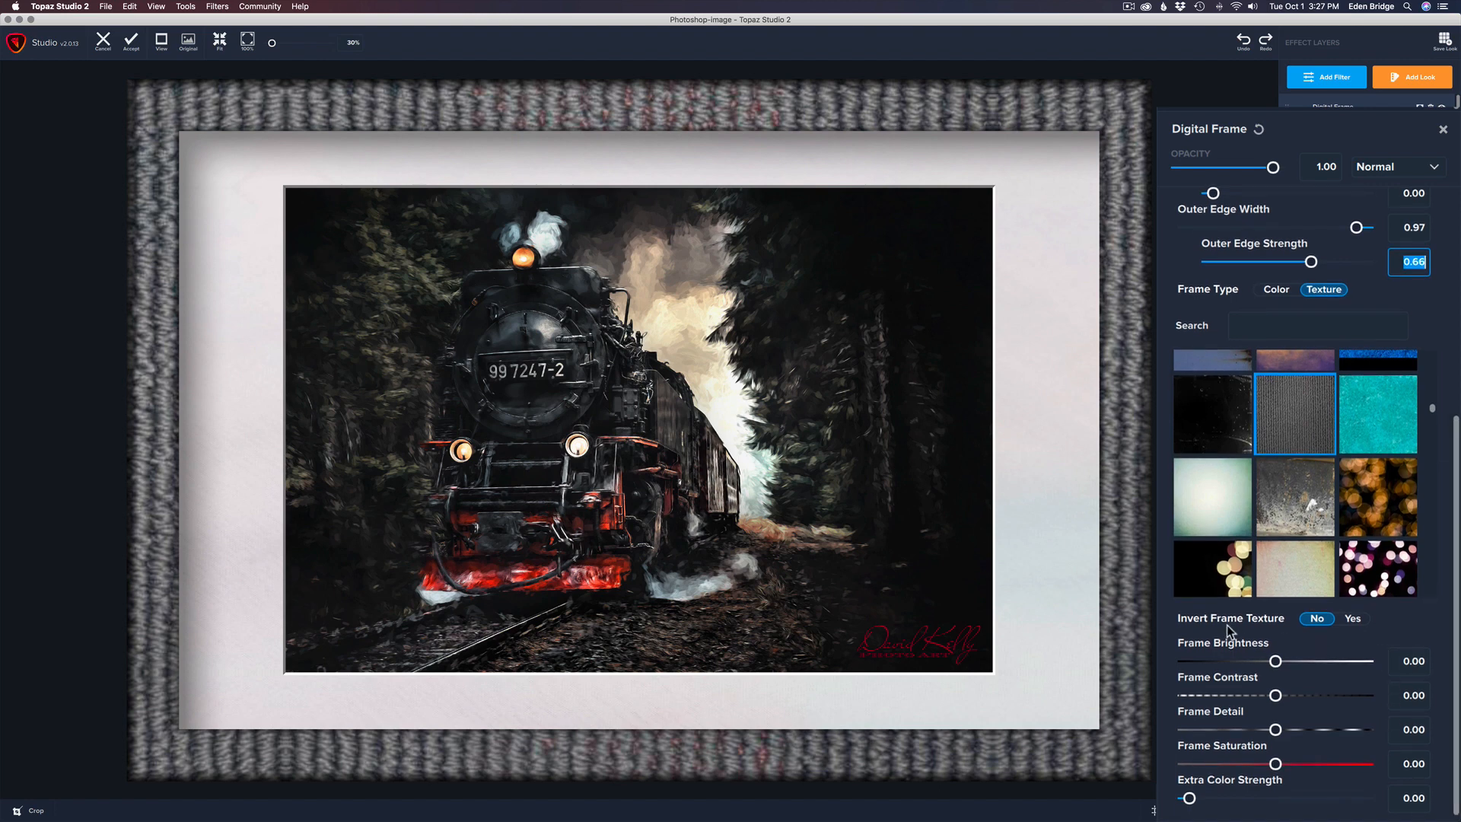
{"action": "left_click", "coordinate": [1352, 618]}
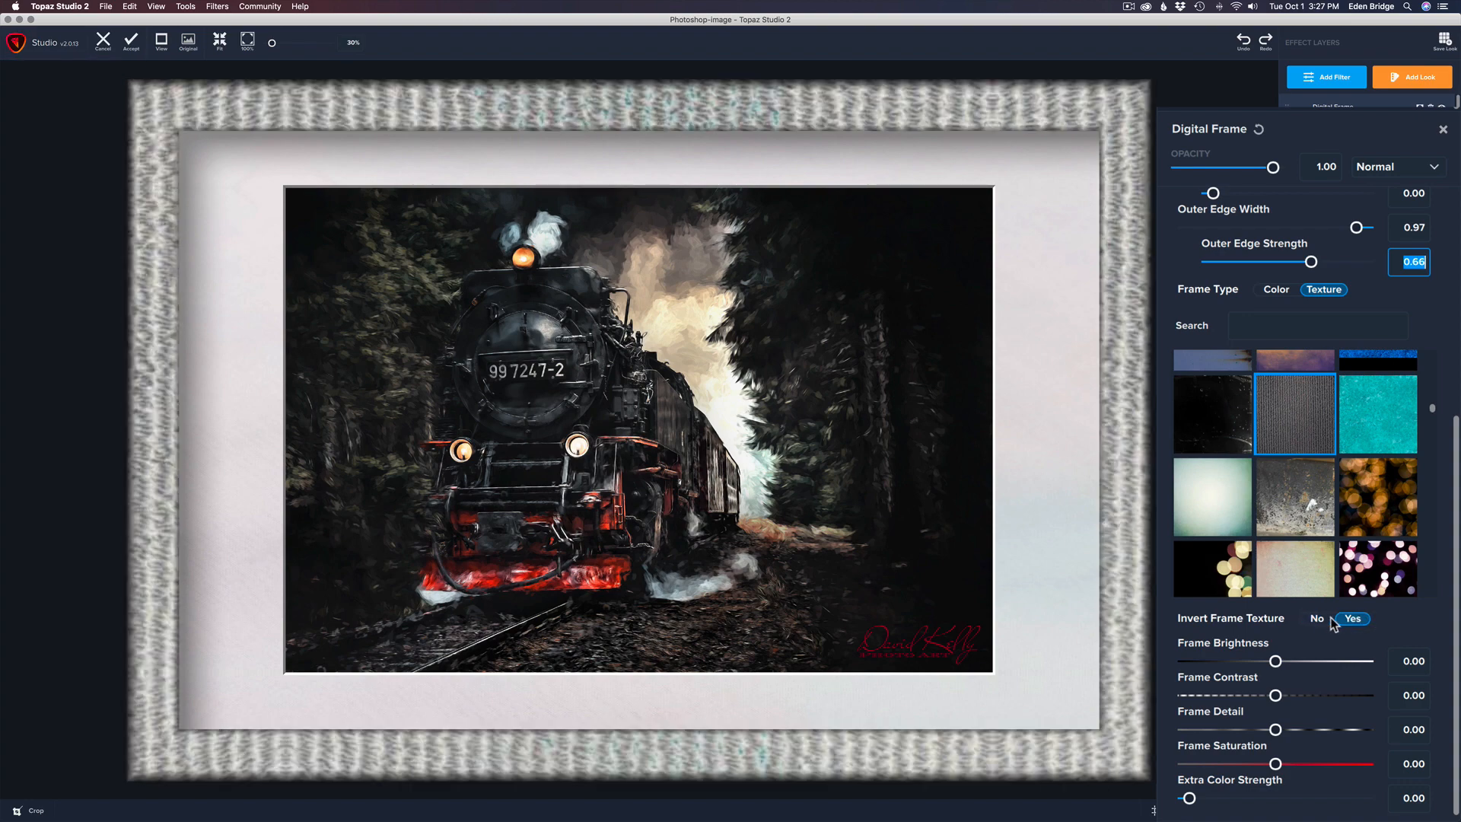
{"action": "left_click", "coordinate": [1317, 619]}
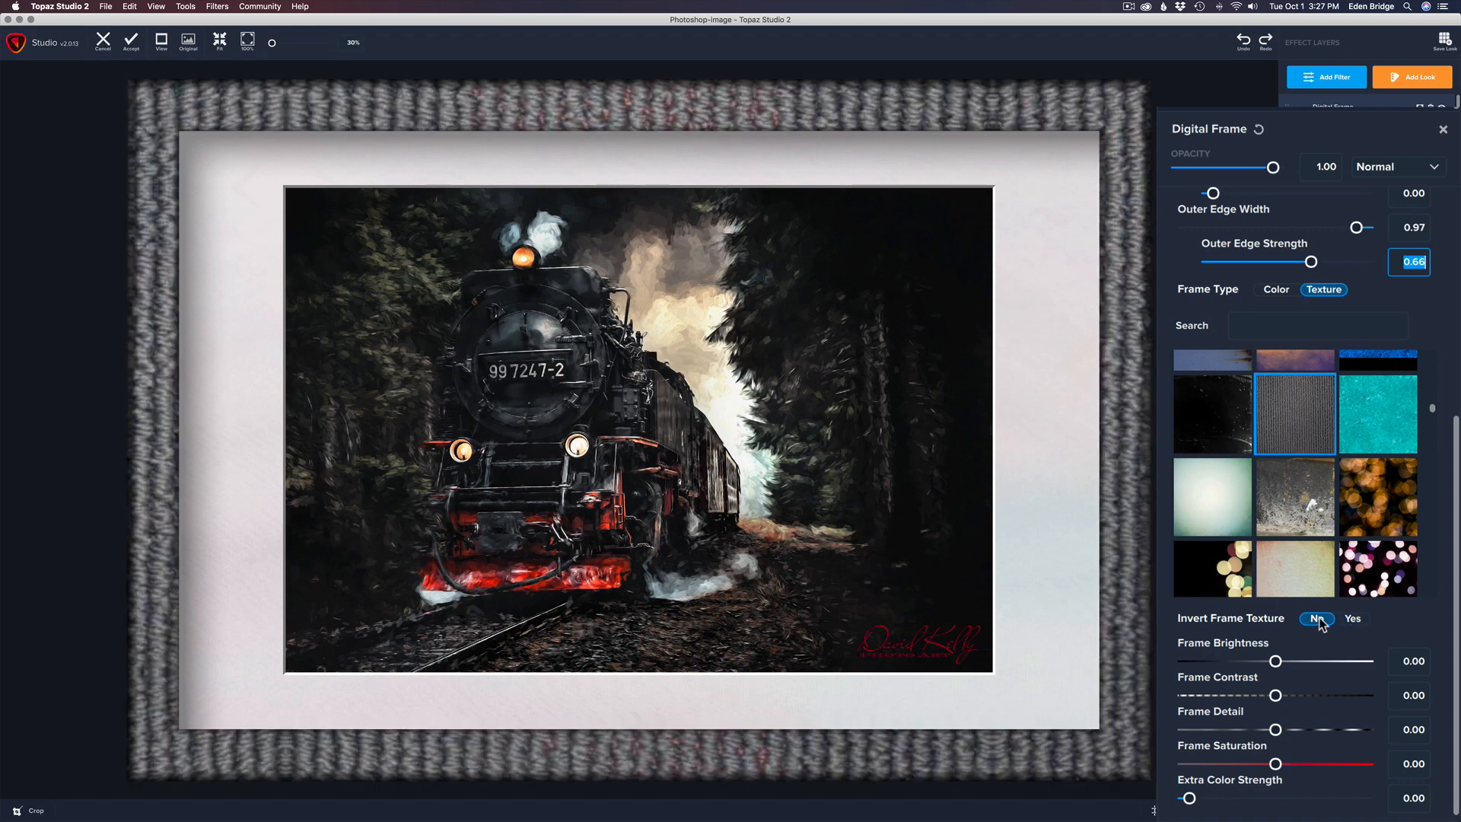
Set the Frame Brightness to 0.12, try strong and weak contrast before settling on a Frame Contrast of -0.02, and lower the Frame Detail to -0.98.
{"action": "left_click", "coordinate": [1276, 661]}
{"action": "left_click_drag", "start_coordinate": [1277, 664], "coordinate": [1356, 696]}
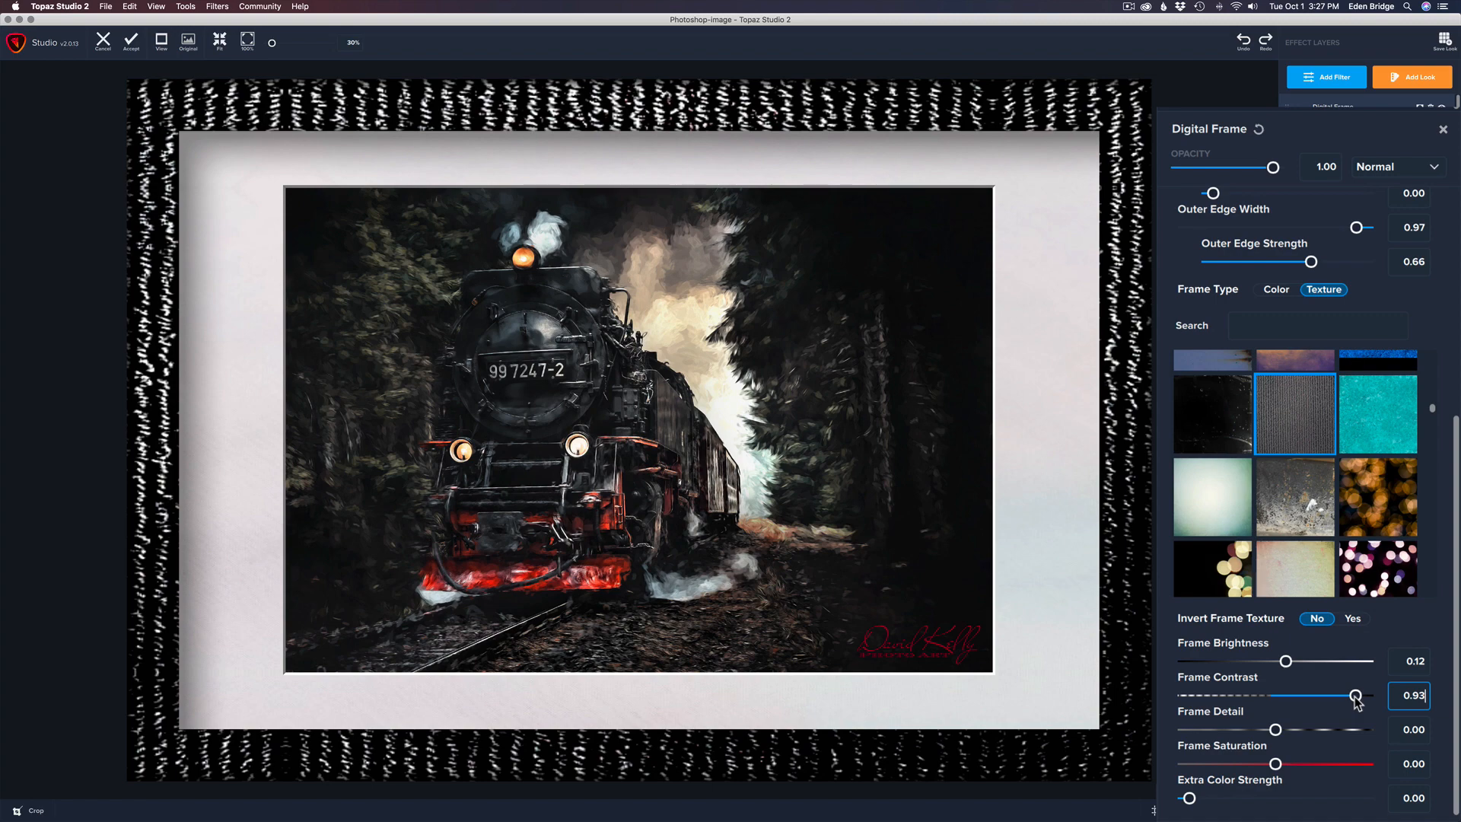
{"action": "left_click_drag", "start_coordinate": [1356, 697], "coordinate": [1243, 697]}
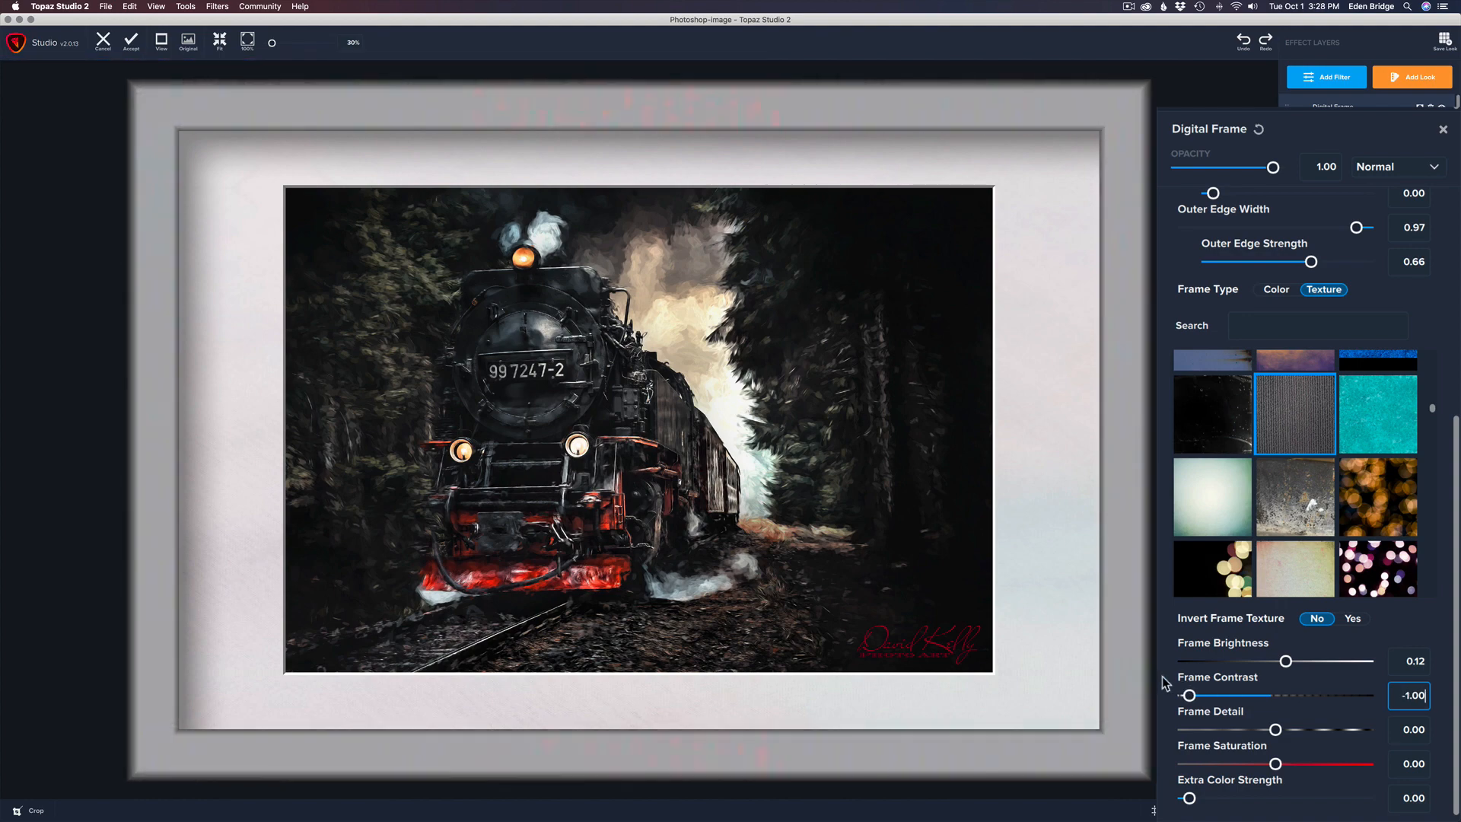
{"action": "left_click_drag", "start_coordinate": [1190, 694], "coordinate": [1192, 729]}
Find the Crazy Blue texture in the texture library and apply it to the frame.
{"action": "scroll", "coordinate": [1343, 519], "scroll_direction": "down", "scroll_amount": 3}
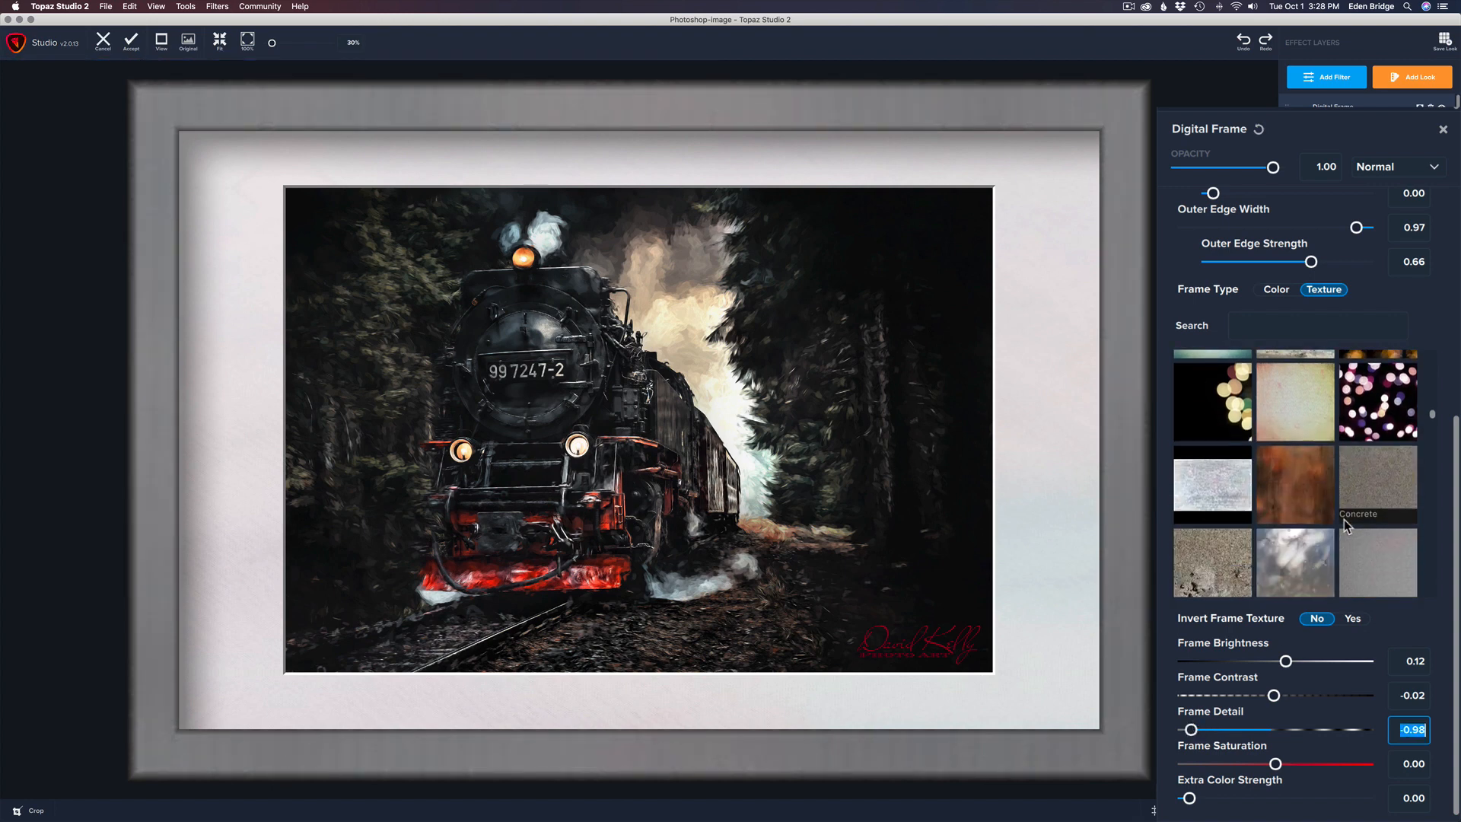
{"action": "scroll", "coordinate": [1344, 519], "scroll_direction": "down", "scroll_amount": 3}
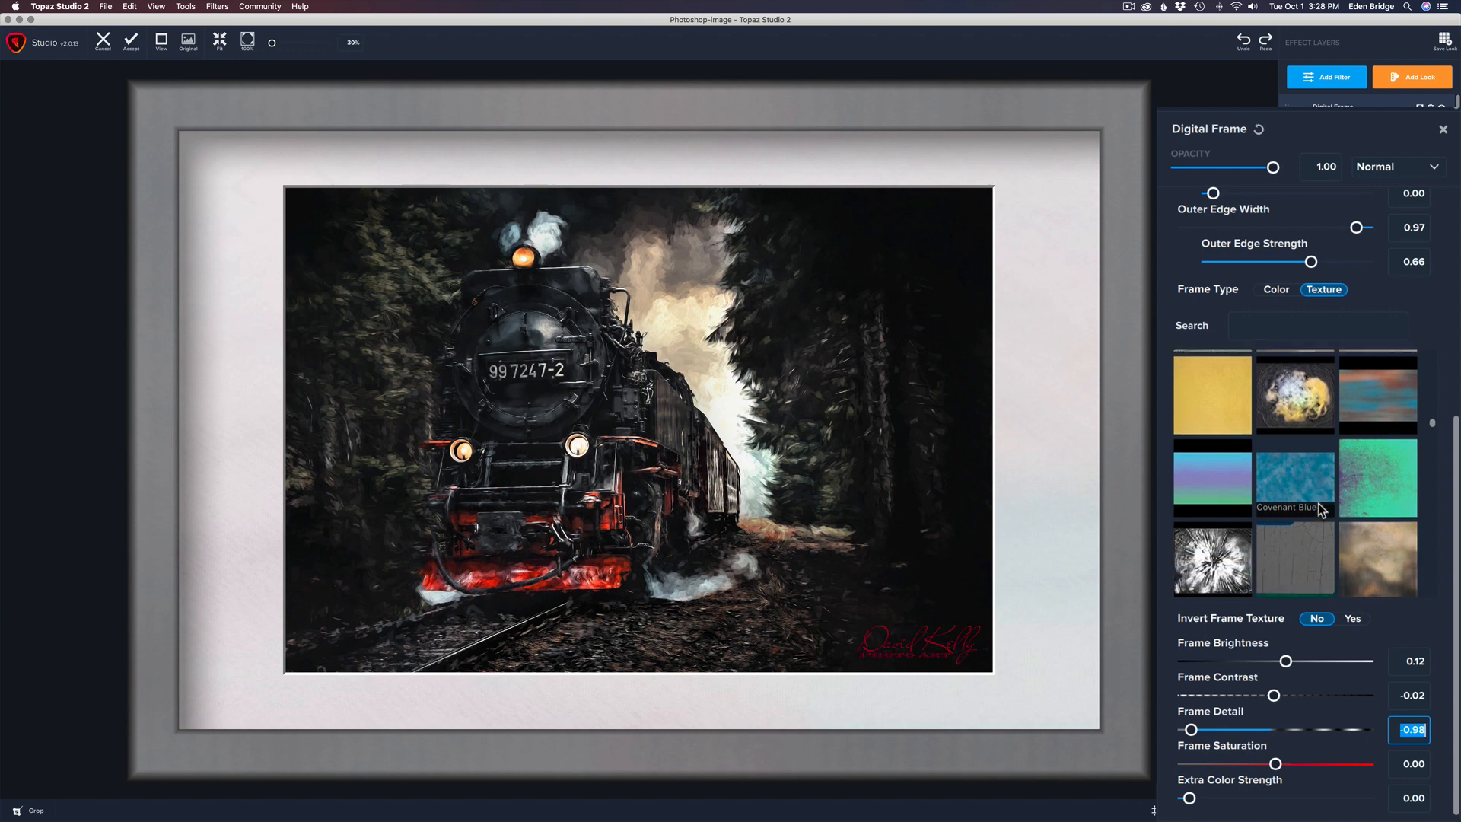
{"action": "scroll", "coordinate": [1318, 504], "scroll_direction": "down", "scroll_amount": 2}
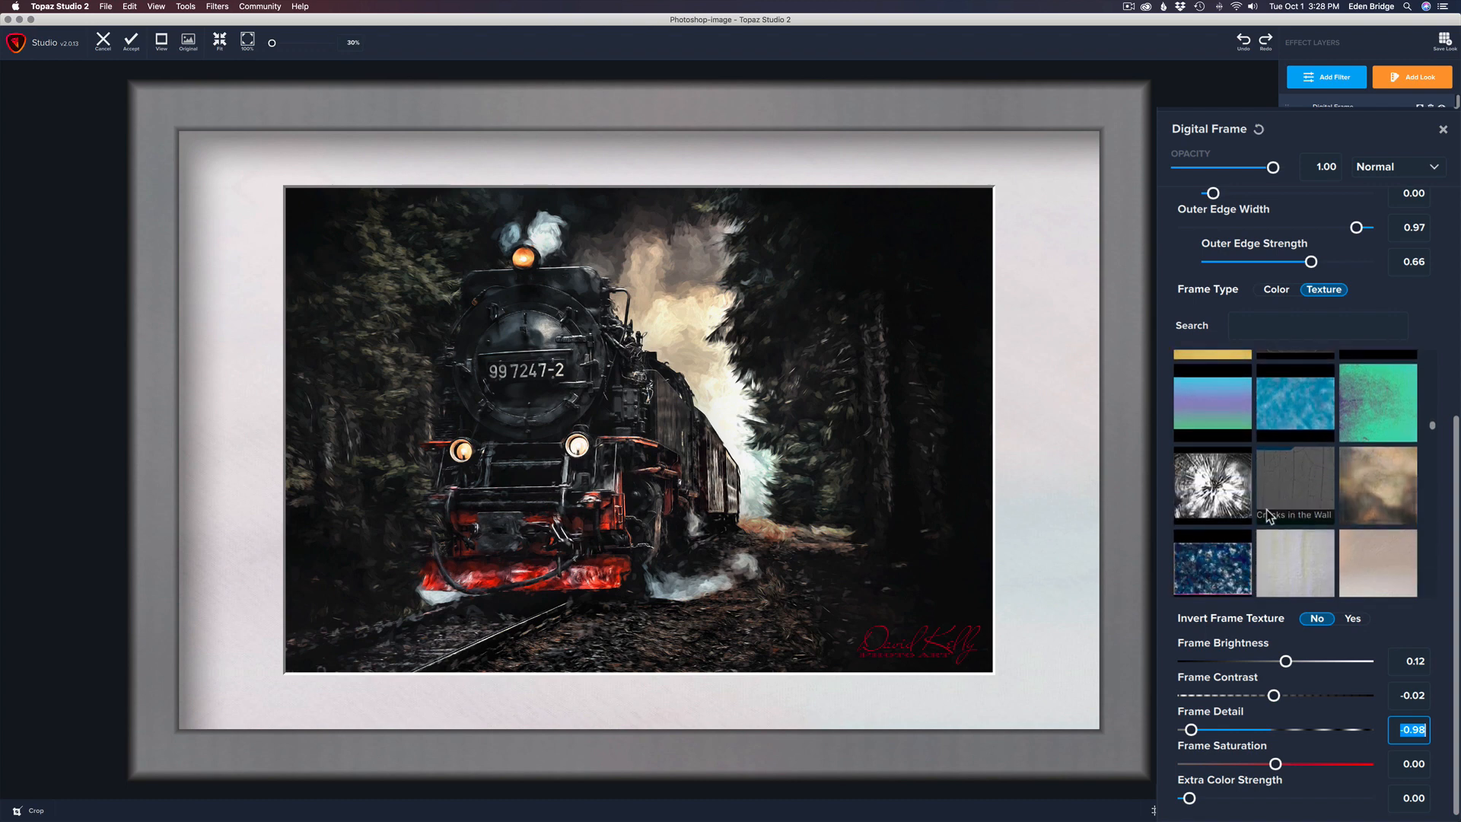
{"action": "scroll", "coordinate": [1240, 508], "scroll_direction": "down", "scroll_amount": 2}
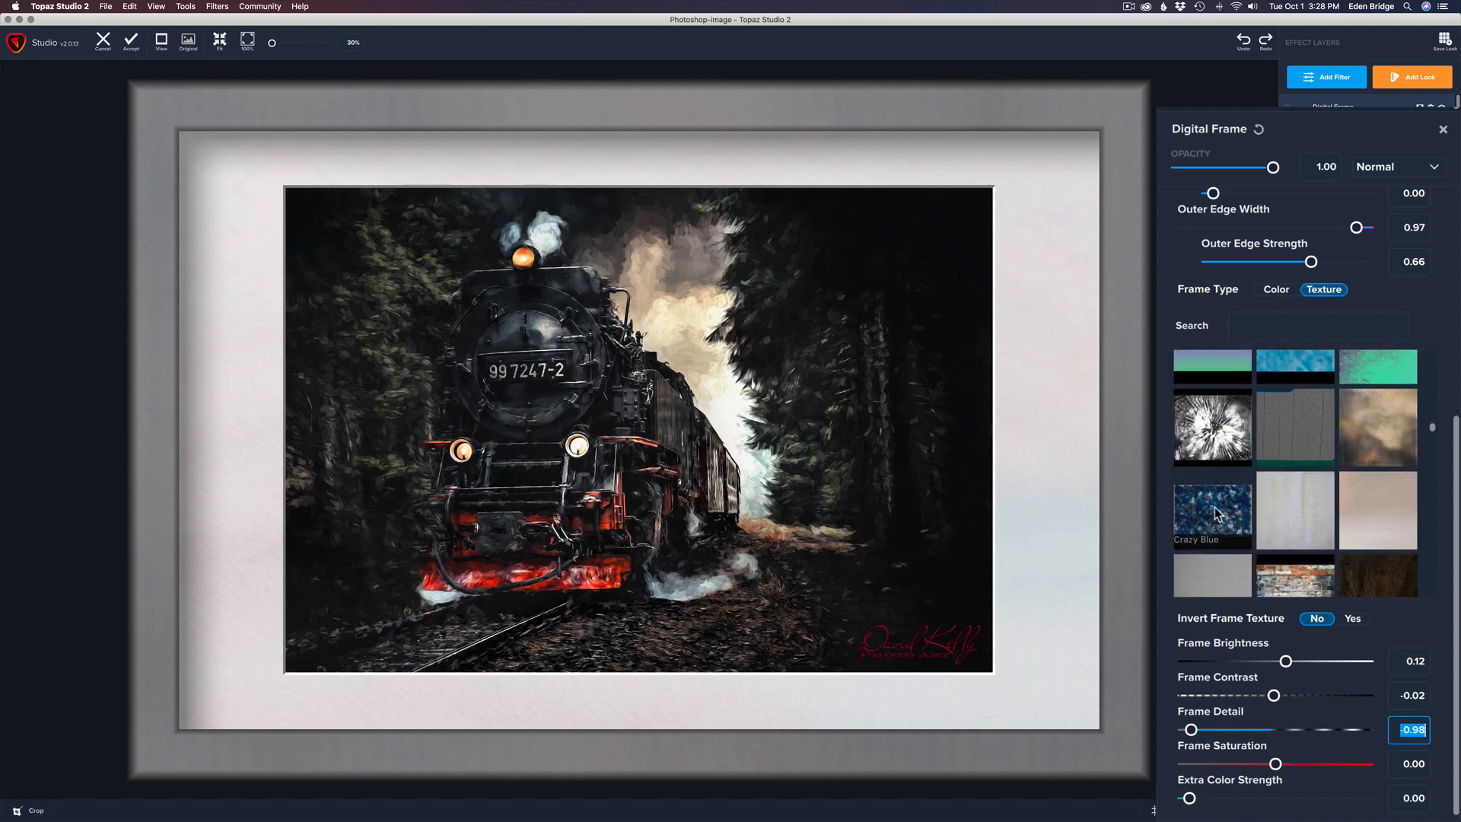
{"action": "left_click", "coordinate": [1215, 507]}
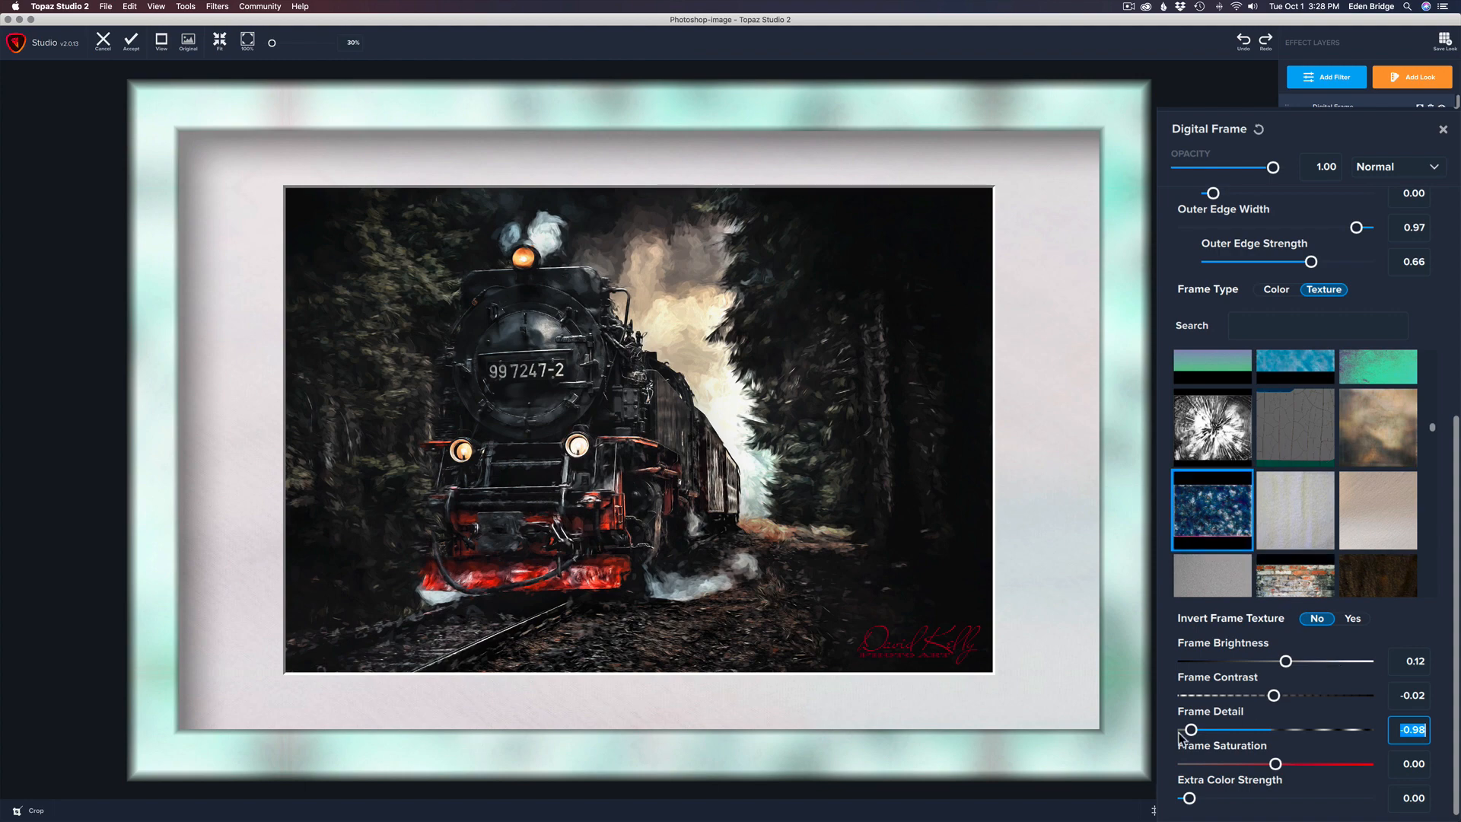
Lower the Frame Contrast to -1.00 and try a Frame Detail of 0.13 before setting it to -0.56.
{"action": "left_click_drag", "start_coordinate": [1180, 735], "coordinate": [1286, 731]}
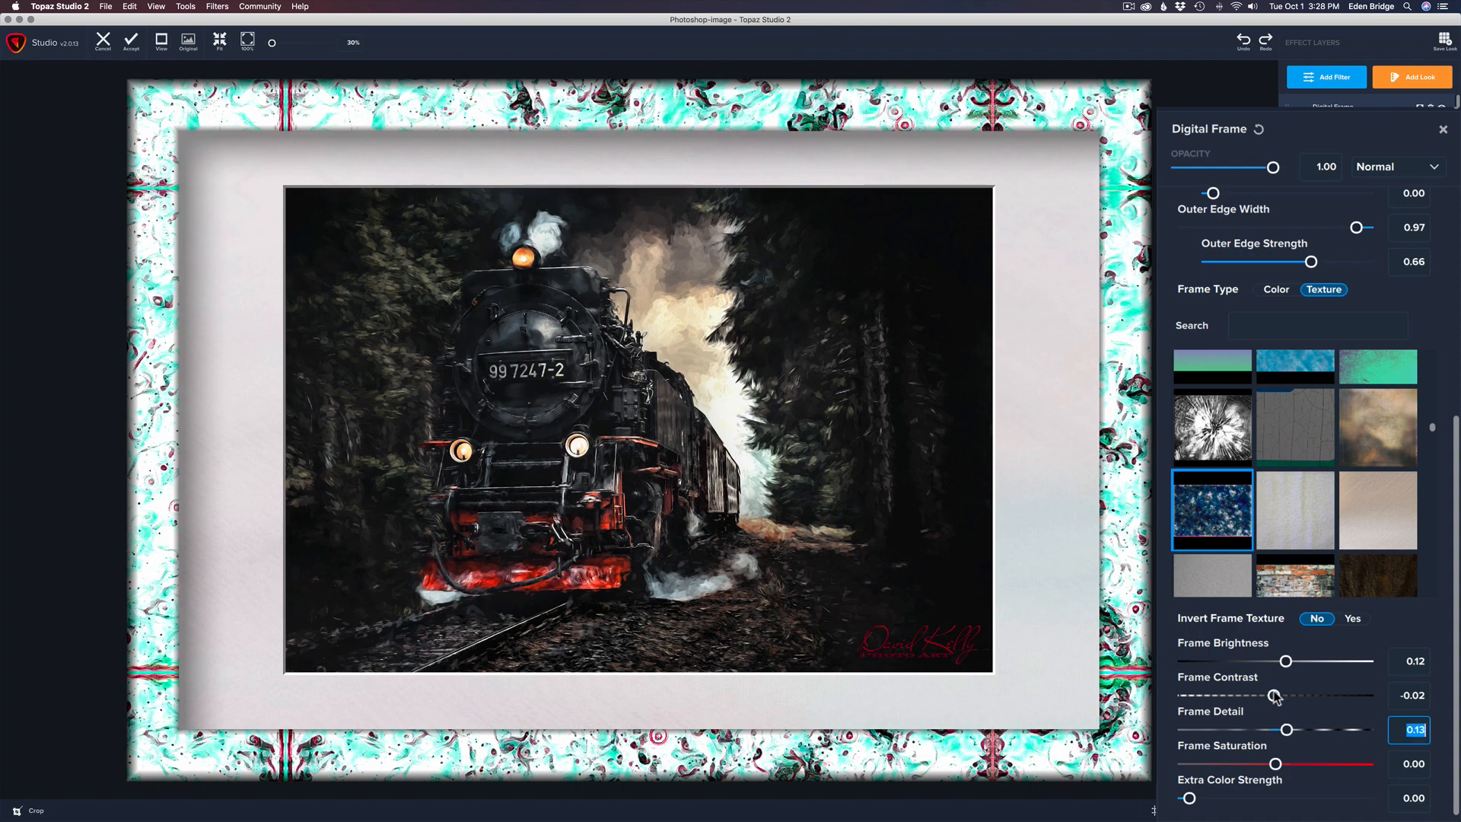
{"action": "left_click_drag", "start_coordinate": [1274, 695], "coordinate": [1186, 686]}
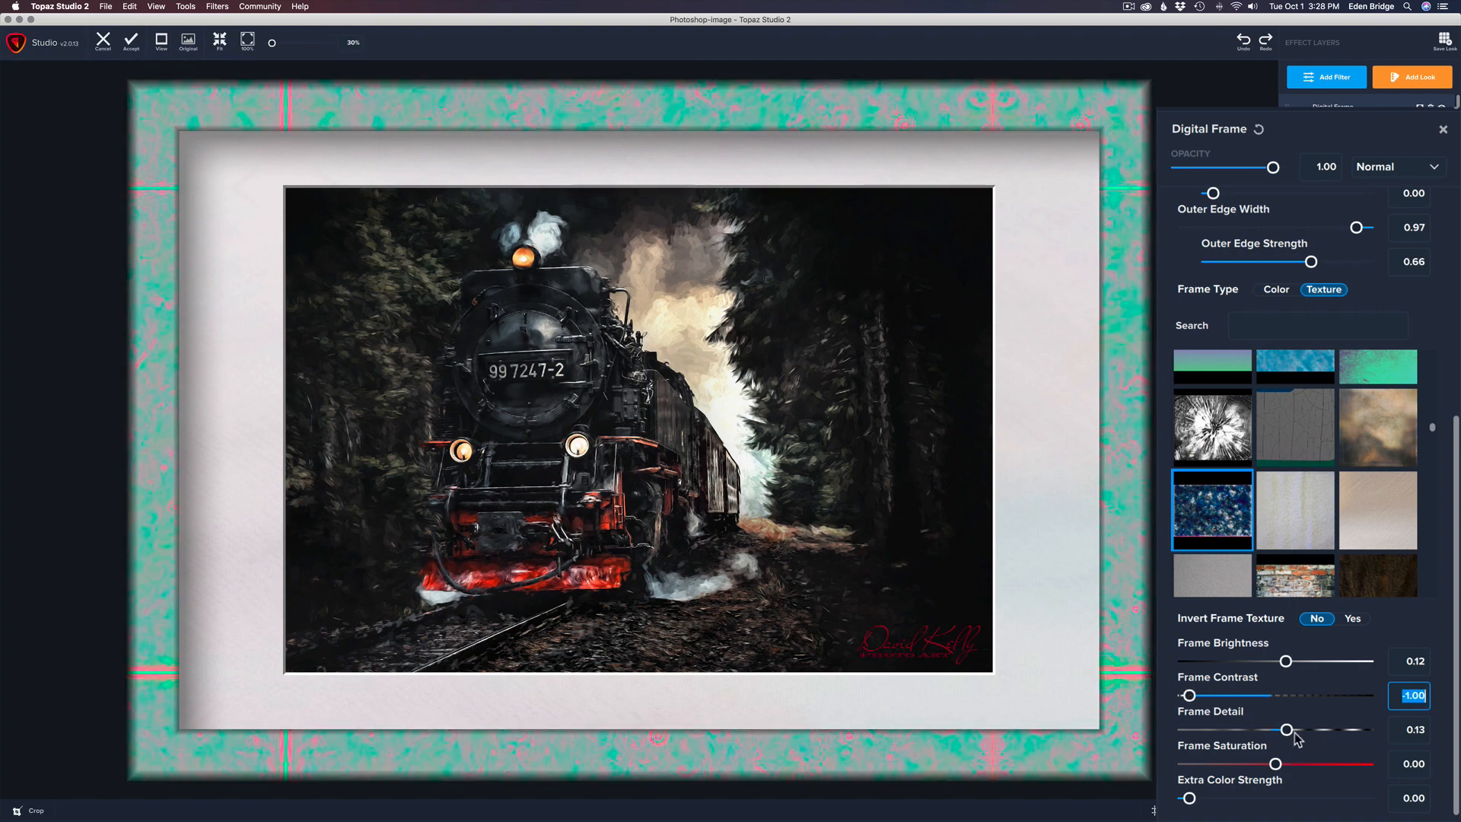
{"action": "left_click_drag", "start_coordinate": [1287, 731], "coordinate": [1226, 715]}
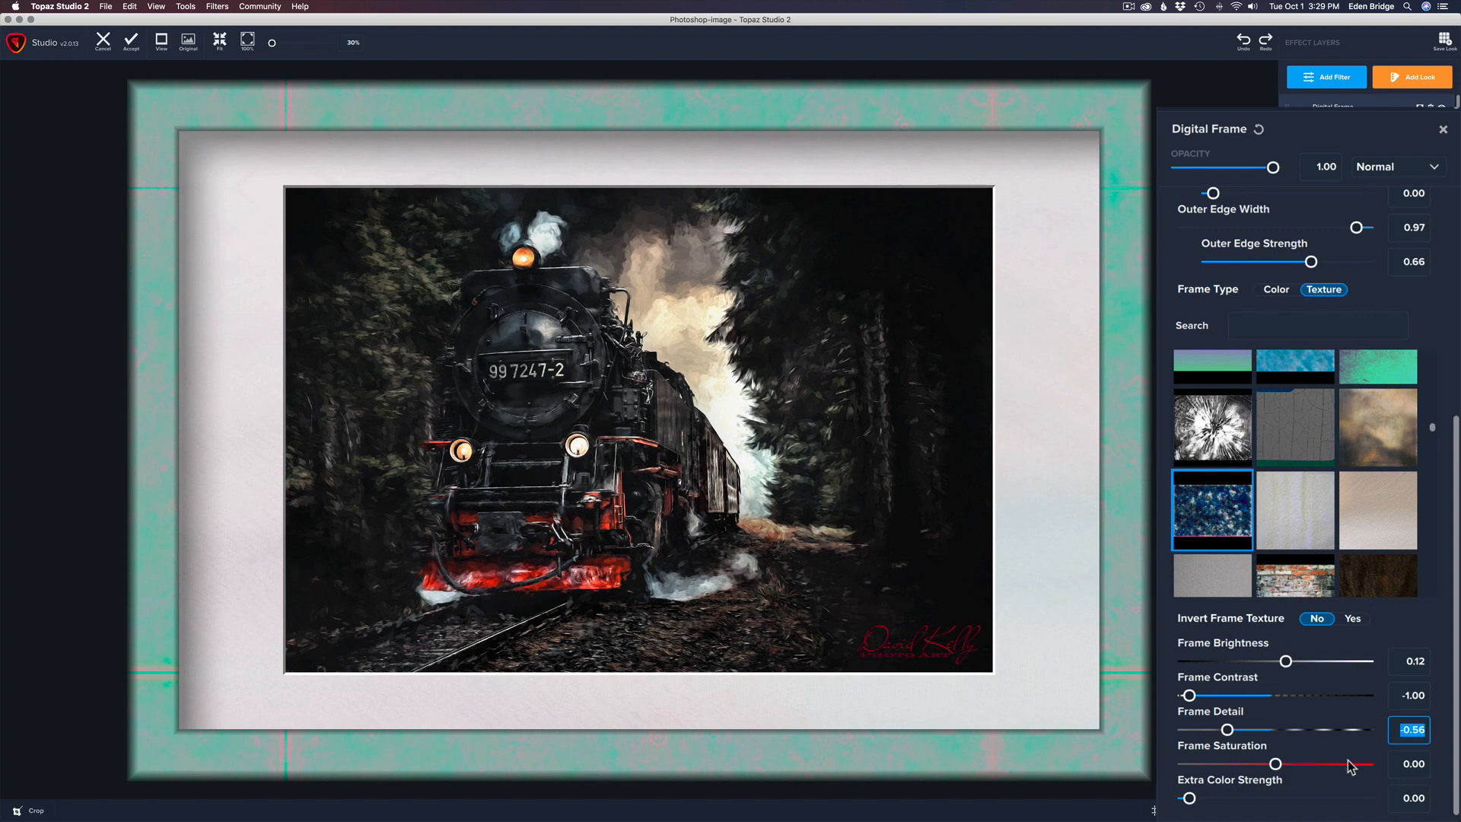
Try a Frame Saturation of 0.95 before lowering it to -1.00, and raise the Extra Color Strength to 1.00.
{"action": "left_click", "coordinate": [1288, 762]}
{"action": "left_click_drag", "start_coordinate": [1306, 770], "coordinate": [1456, 783]}
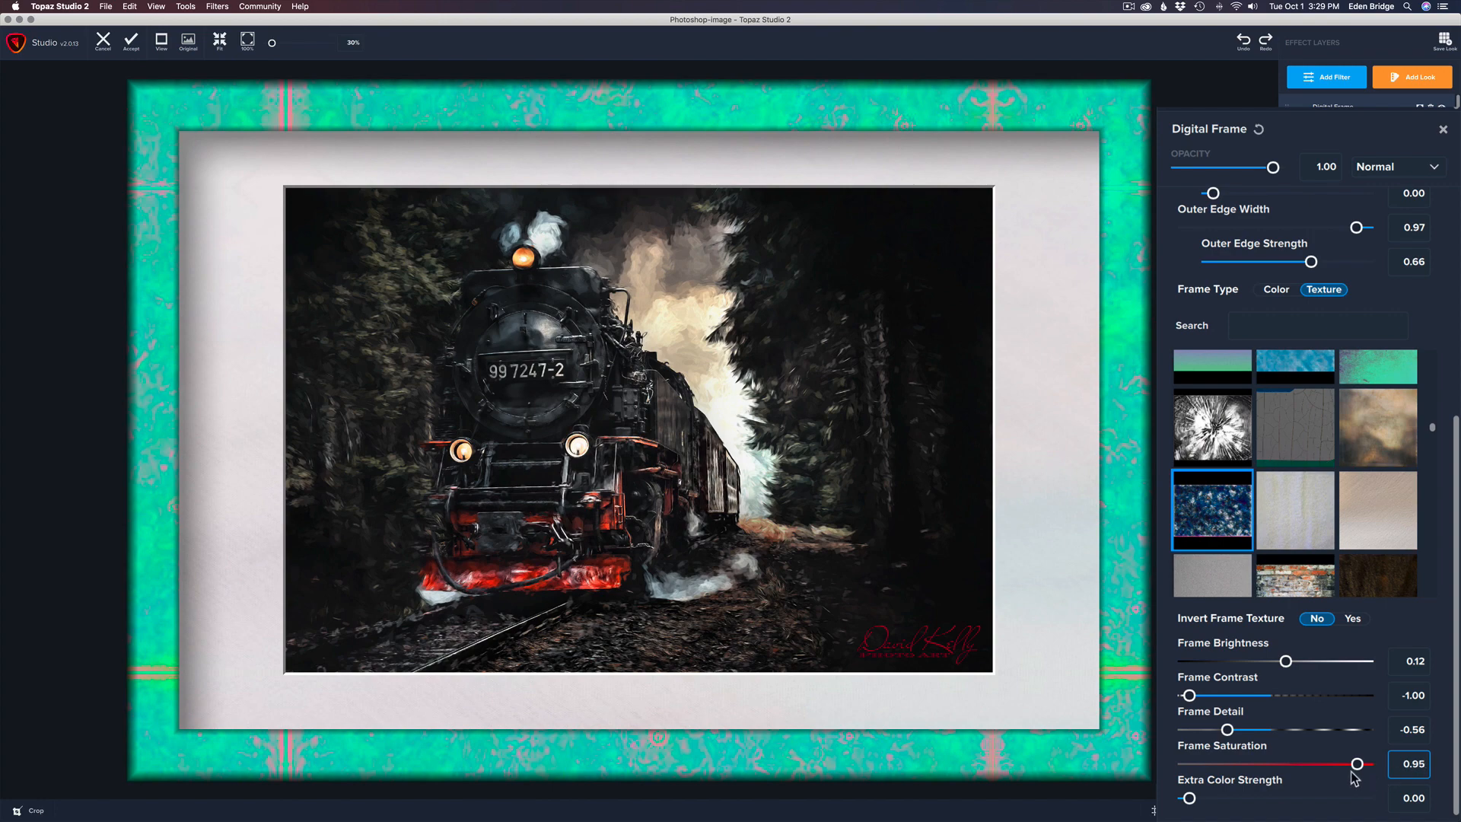
{"action": "left_click_drag", "start_coordinate": [1361, 764], "coordinate": [1330, 804]}
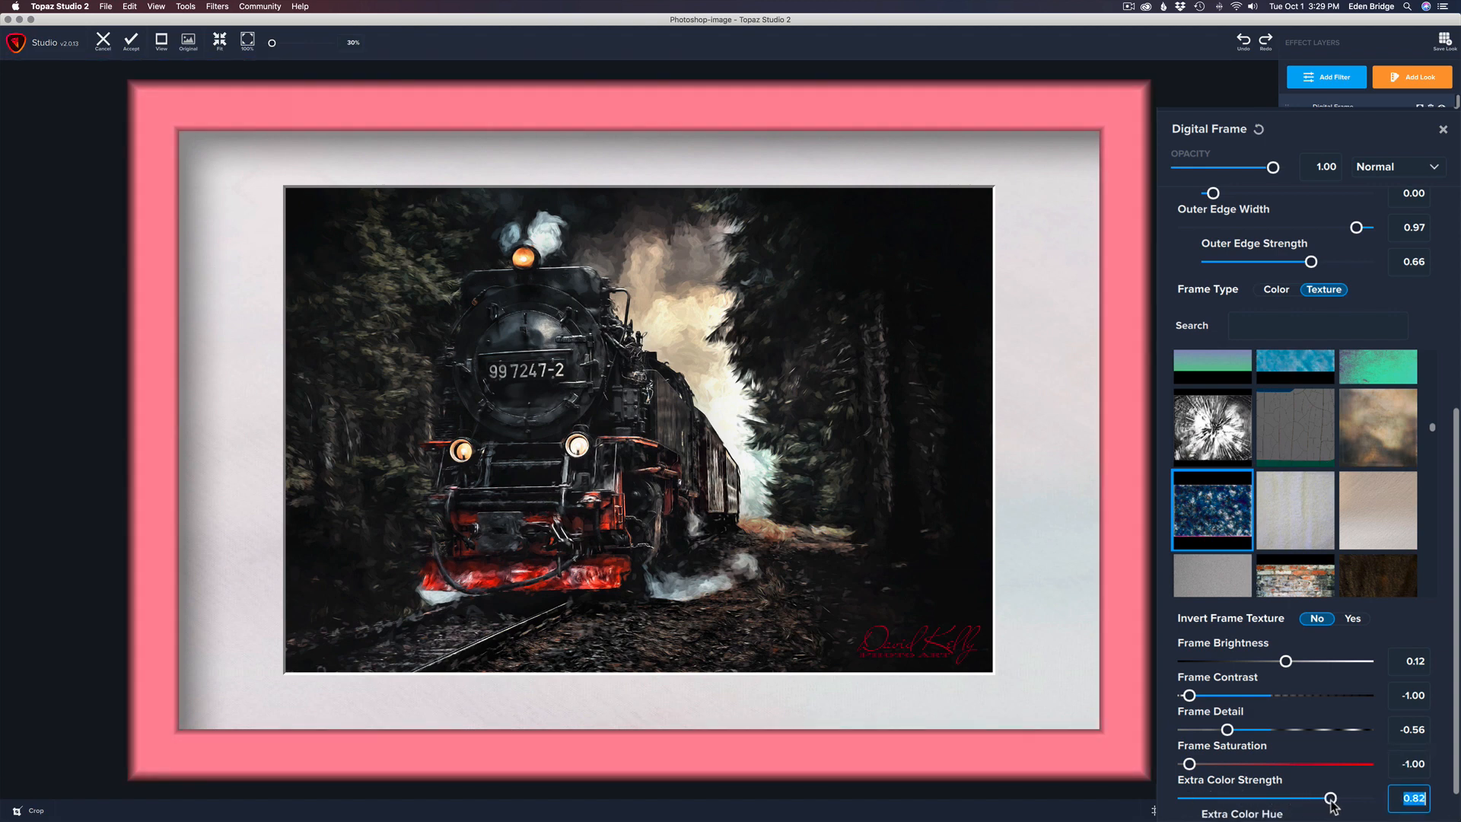
{"action": "scroll", "coordinate": [1332, 805], "scroll_direction": "down", "scroll_amount": 1}
{"action": "mouse_move", "coordinate": [1333, 764]}
{"action": "left_mouse_down"}
{"action": "mouse_move", "coordinate": [1362, 764]}
{"action": "mouse_move", "coordinate": [1221, 763]}
{"action": "mouse_move", "coordinate": [1361, 763]}
{"action": "left_mouse_up"}
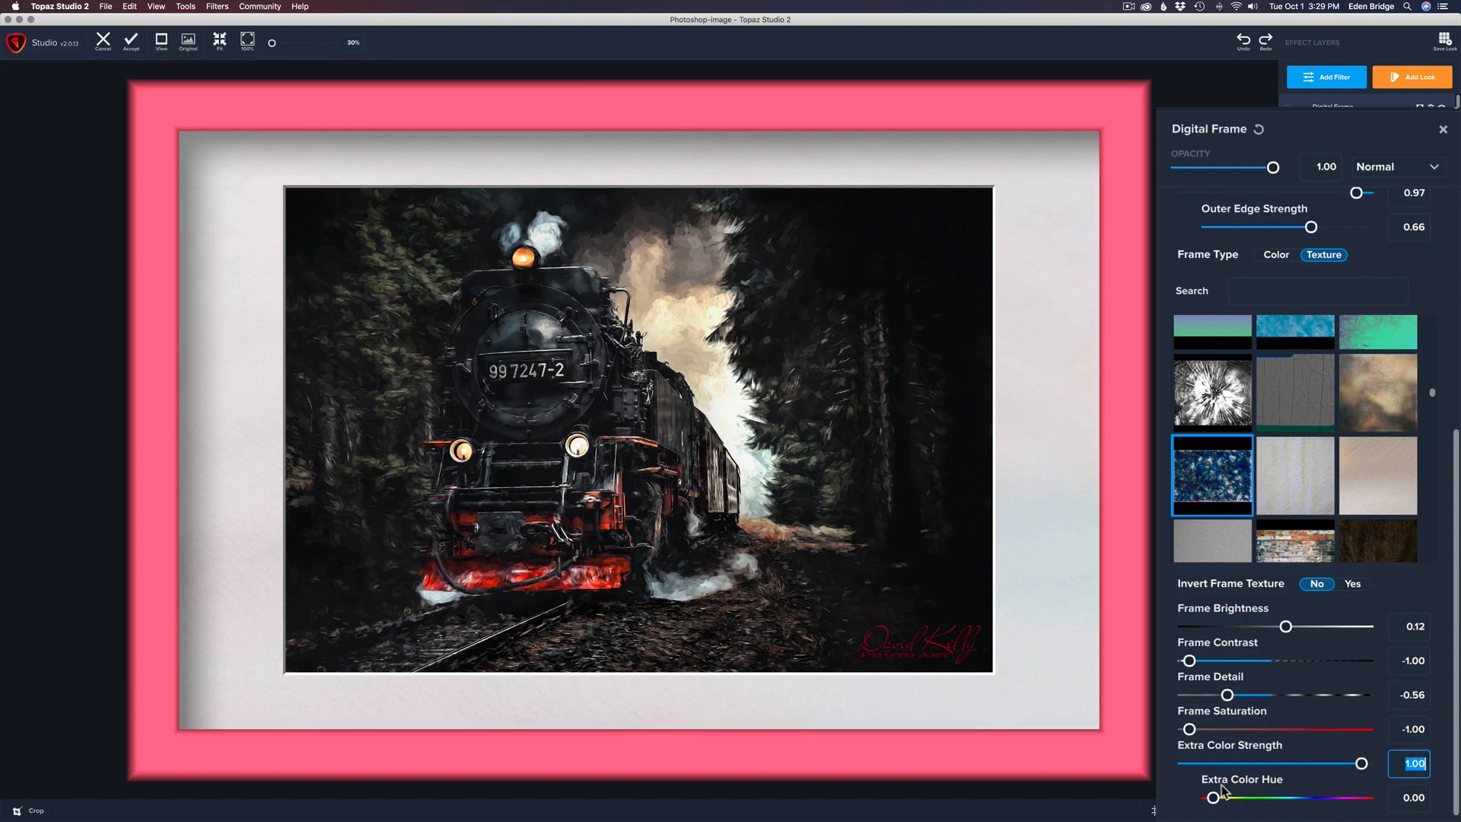
Set the frame's Extra Color Hue to 0.42 and reduce the Extra Color Strength to 0.44.
{"action": "left_click", "coordinate": [1216, 799]}
{"action": "left_click_drag", "start_coordinate": [1217, 799], "coordinate": [1276, 796]}
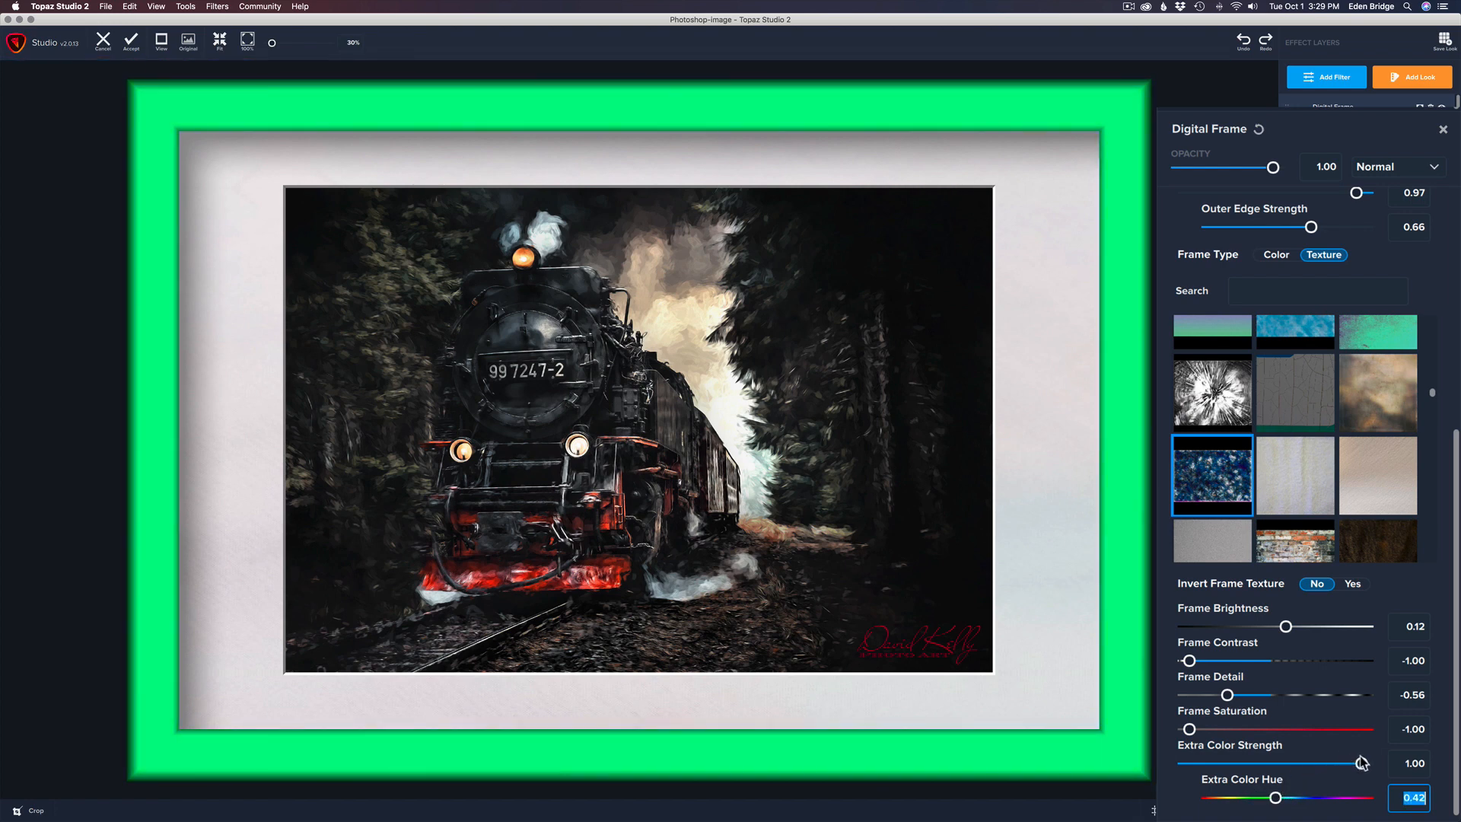
{"action": "left_click_drag", "start_coordinate": [1361, 763], "coordinate": [1265, 761]}
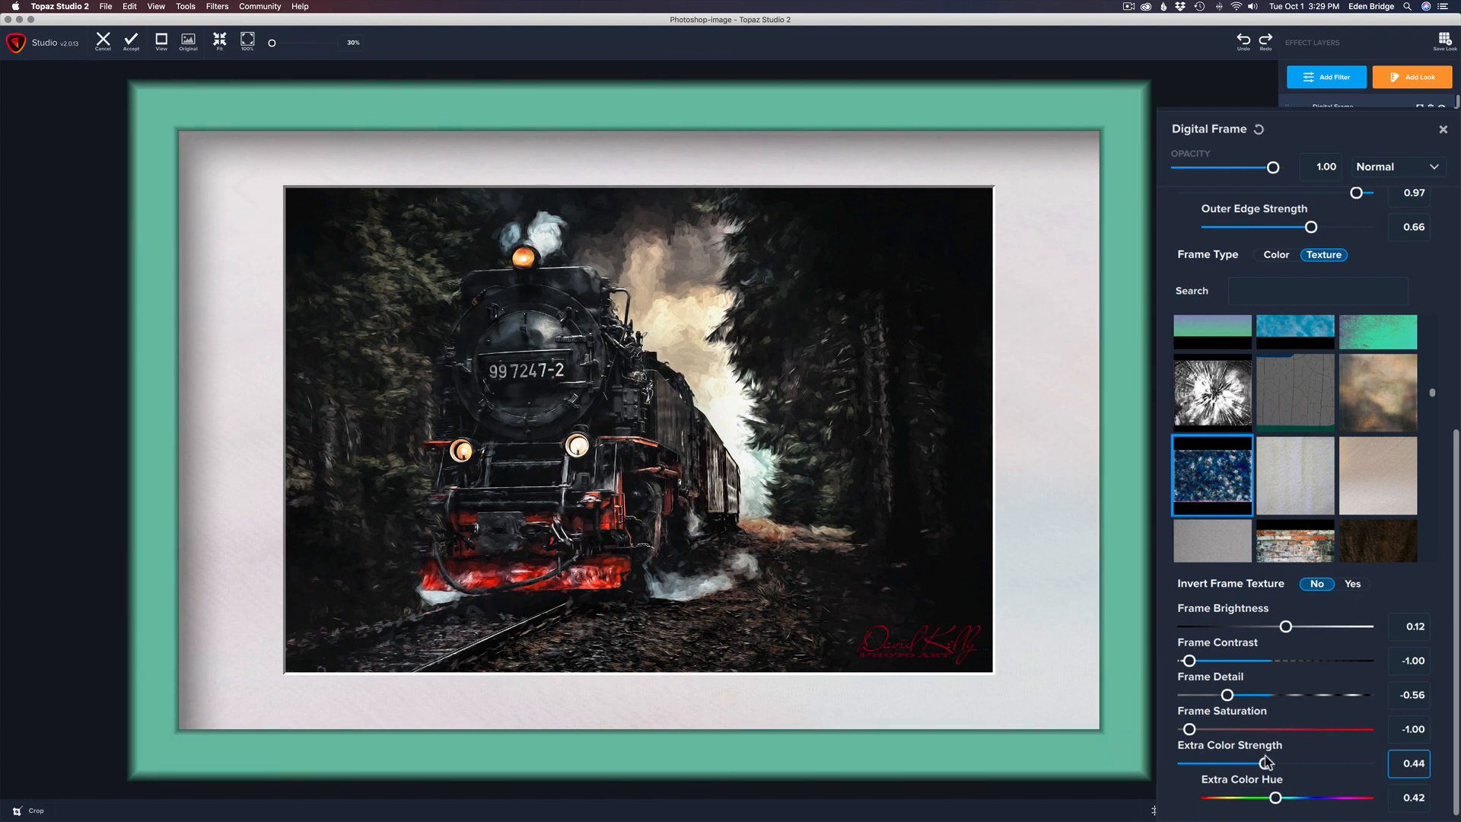
{"action": "left_click_drag", "start_coordinate": [1264, 757], "coordinate": [1263, 758]}
Raise the Frame Detail to -0.19 and the Frame Contrast to -0.79.
{"action": "left_click_drag", "start_coordinate": [1227, 695], "coordinate": [1270, 701]}
{"action": "mouse_move", "coordinate": [1191, 662]}
{"action": "left_mouse_down"}
{"action": "mouse_move", "coordinate": [1247, 661]}
{"action": "mouse_move", "coordinate": [1208, 660]}
{"action": "left_mouse_up"}
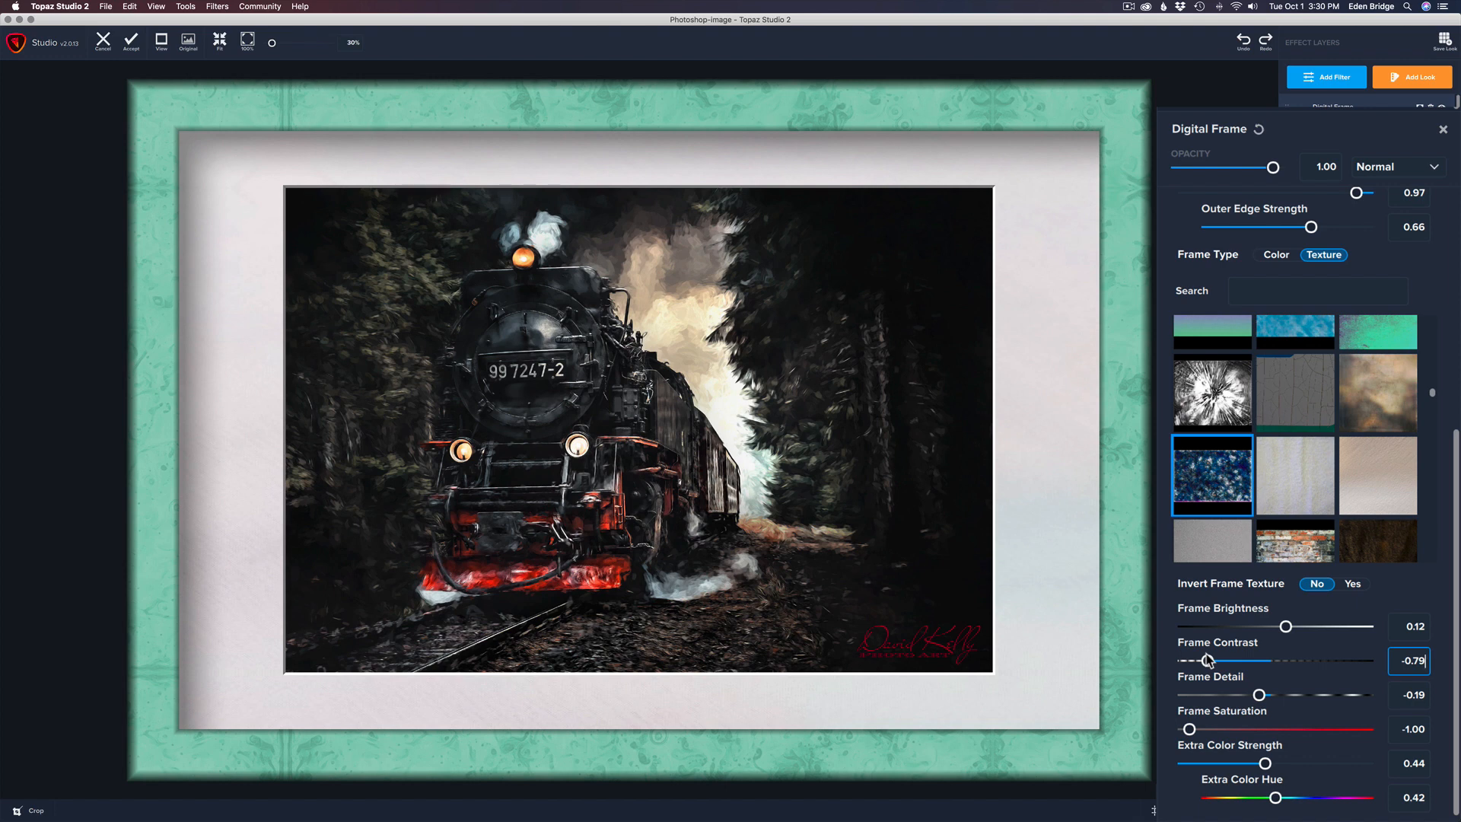
{"action": "left_click", "coordinate": [1206, 654]}
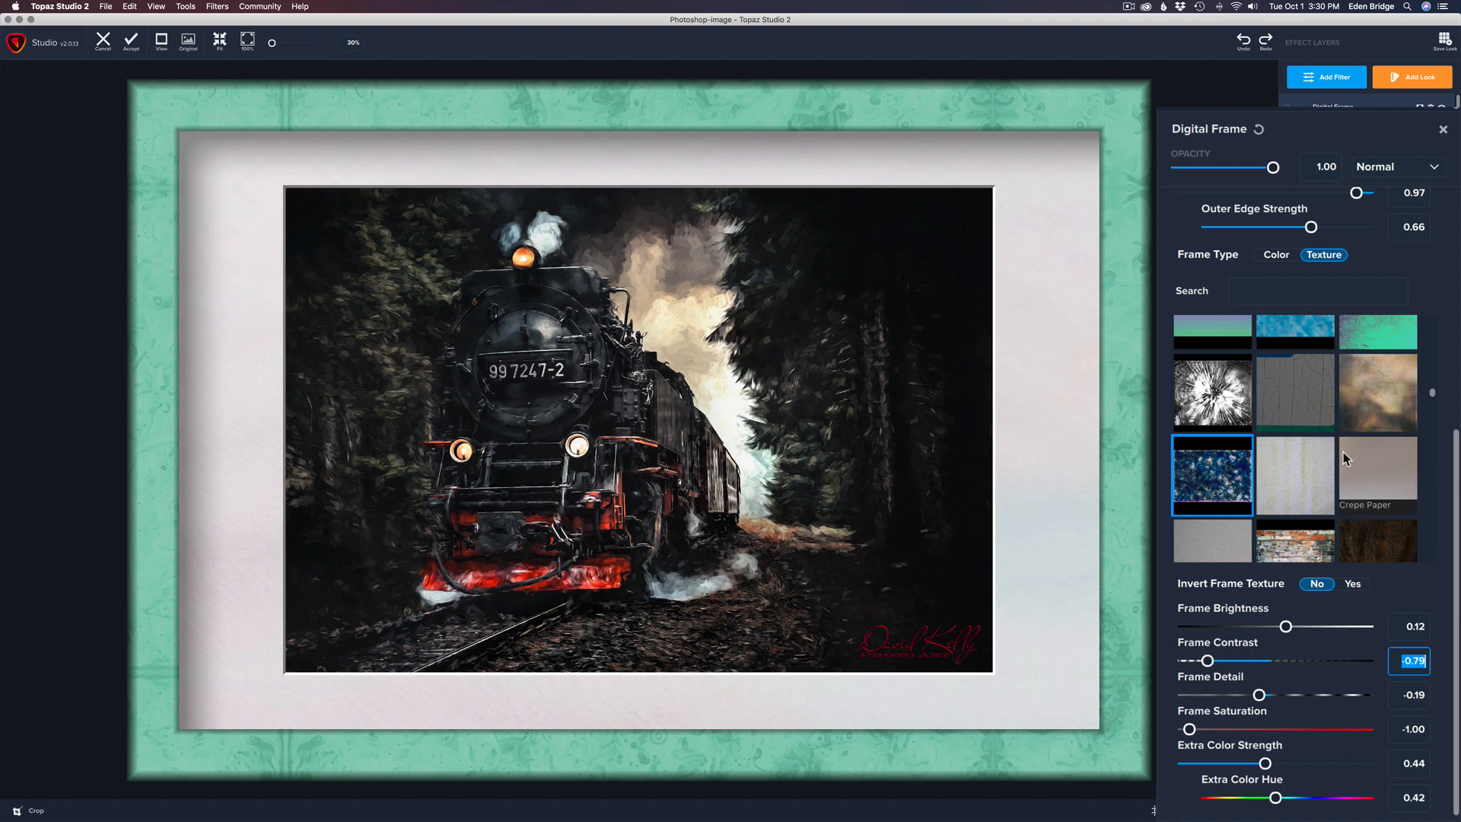
Find the Firestorm texture in the texture library and apply it to the frame.
{"action": "scroll", "coordinate": [1343, 452], "scroll_direction": "down", "scroll_amount": 5}
{"action": "scroll", "coordinate": [1344, 455], "scroll_direction": "down", "scroll_amount": 2}
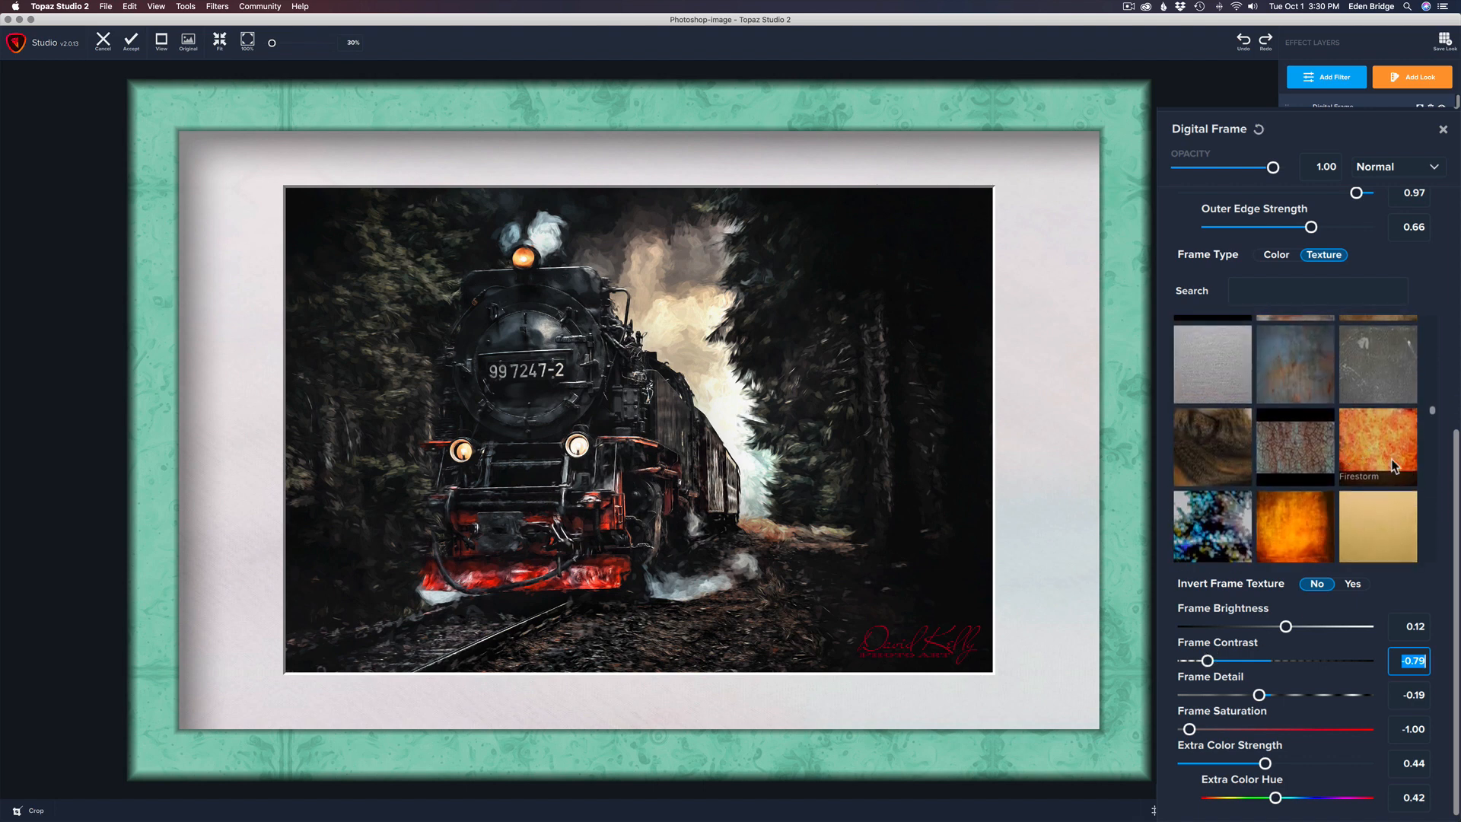
{"action": "left_click", "coordinate": [1382, 435]}
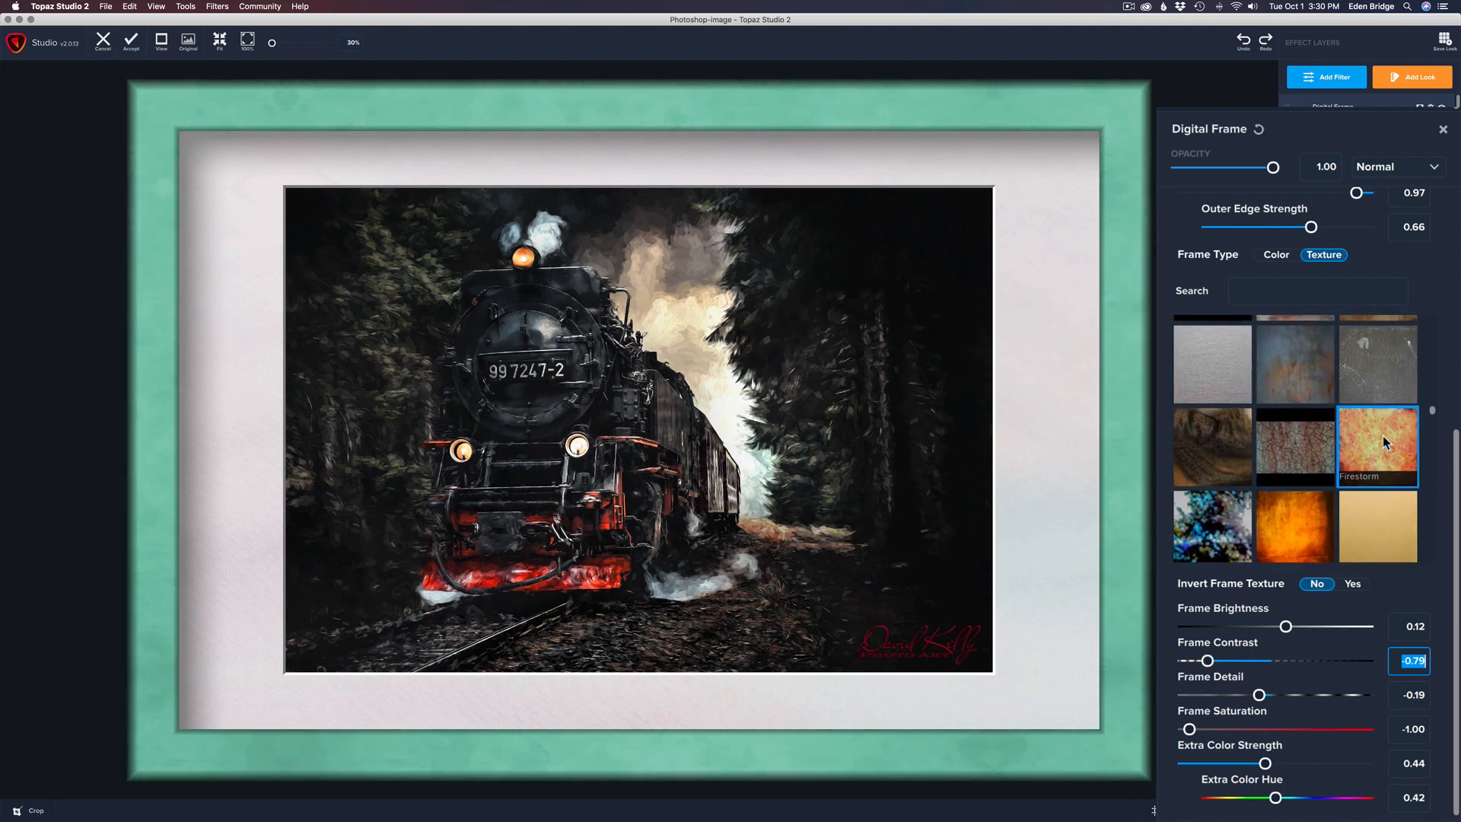
Reset the Extra Color Strength to 0.00 and set Frame Saturation to 0.21, Frame Detail to -0.52 and Frame Contrast to -0.81.
{"action": "double_click", "coordinate": [1266, 763]}
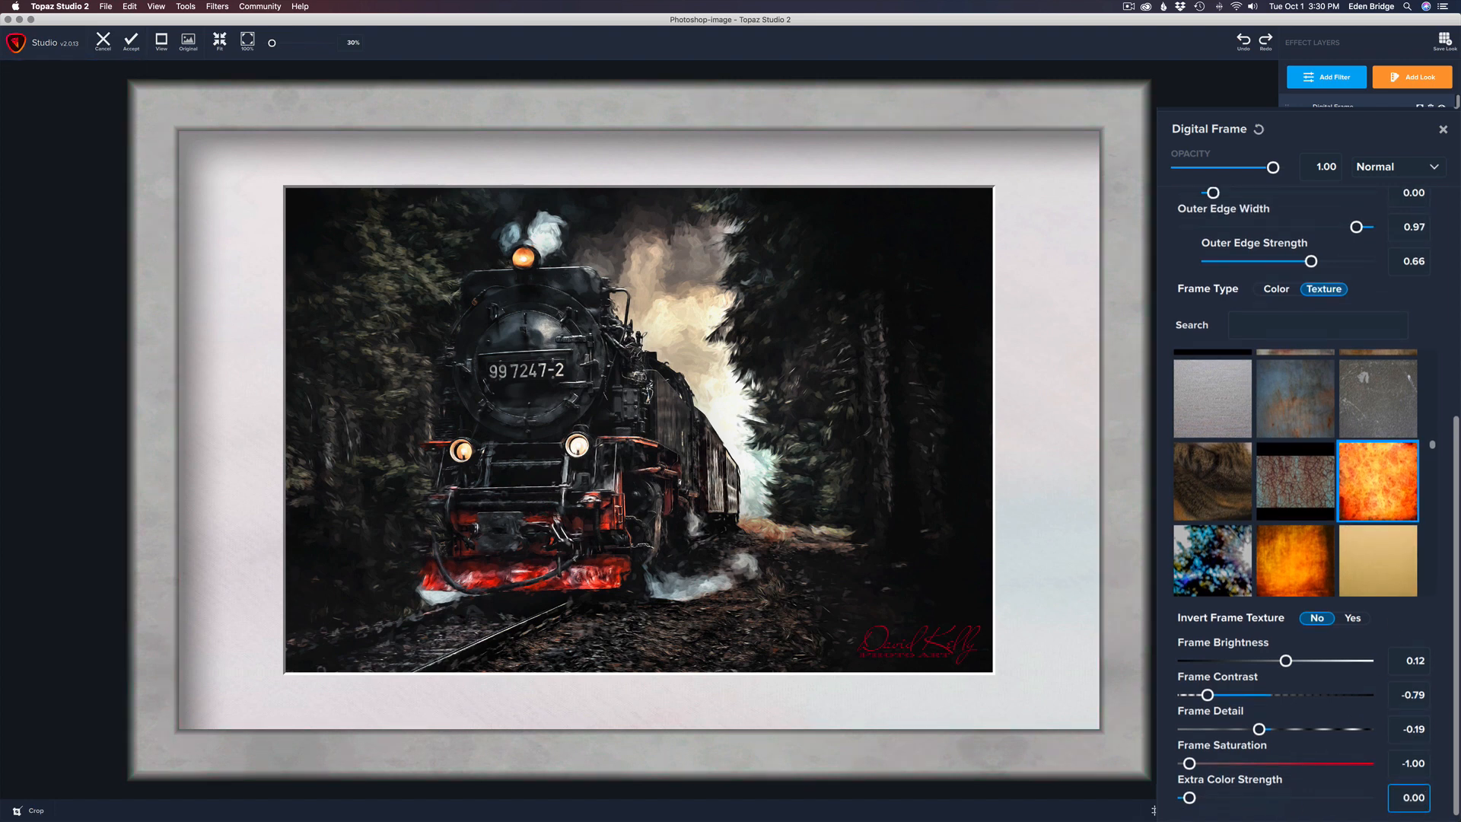
{"action": "left_click_drag", "start_coordinate": [1189, 763], "coordinate": [1294, 767]}
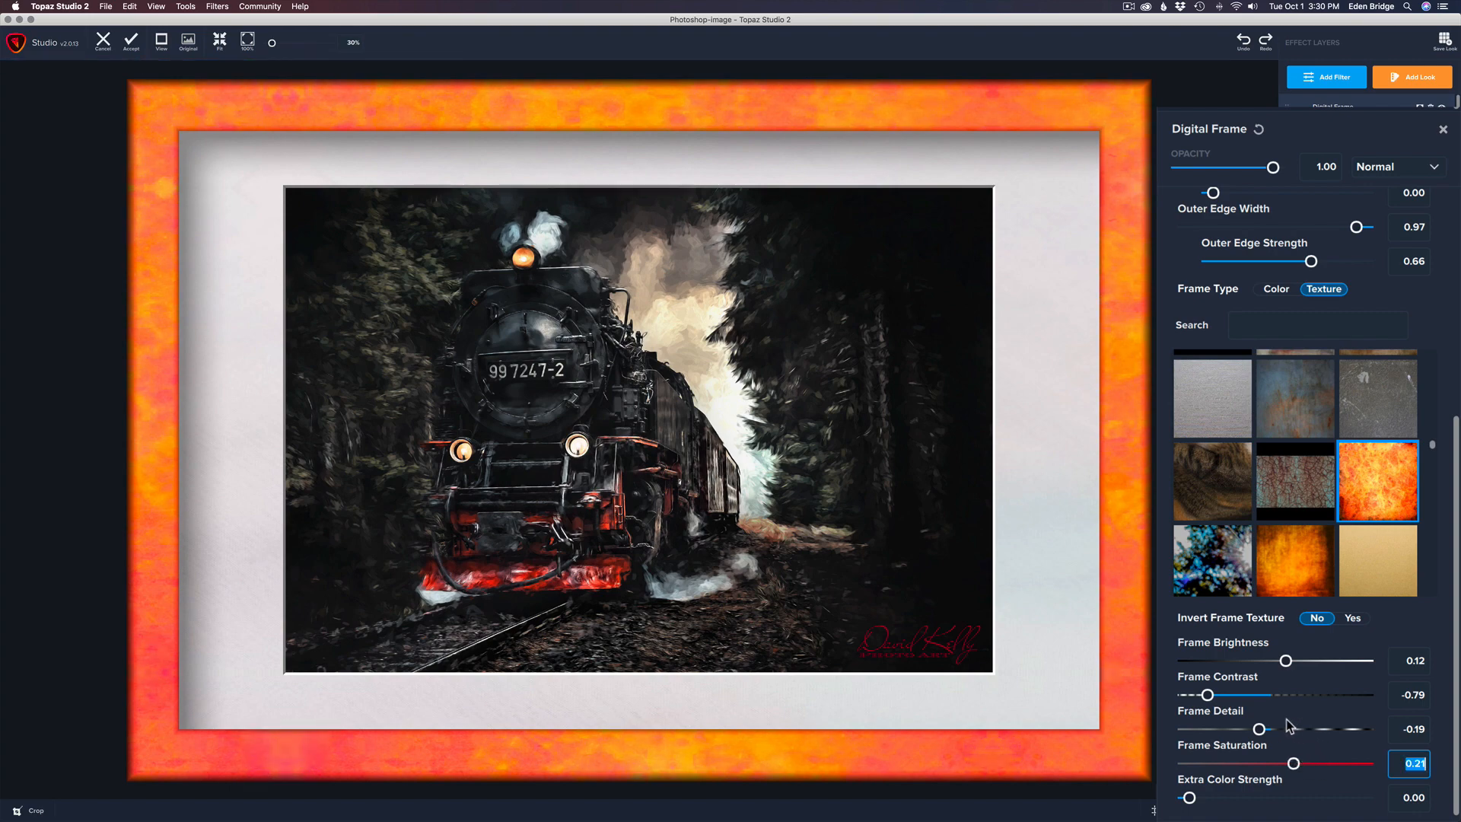
{"action": "left_click_drag", "start_coordinate": [1260, 729], "coordinate": [1207, 695]}
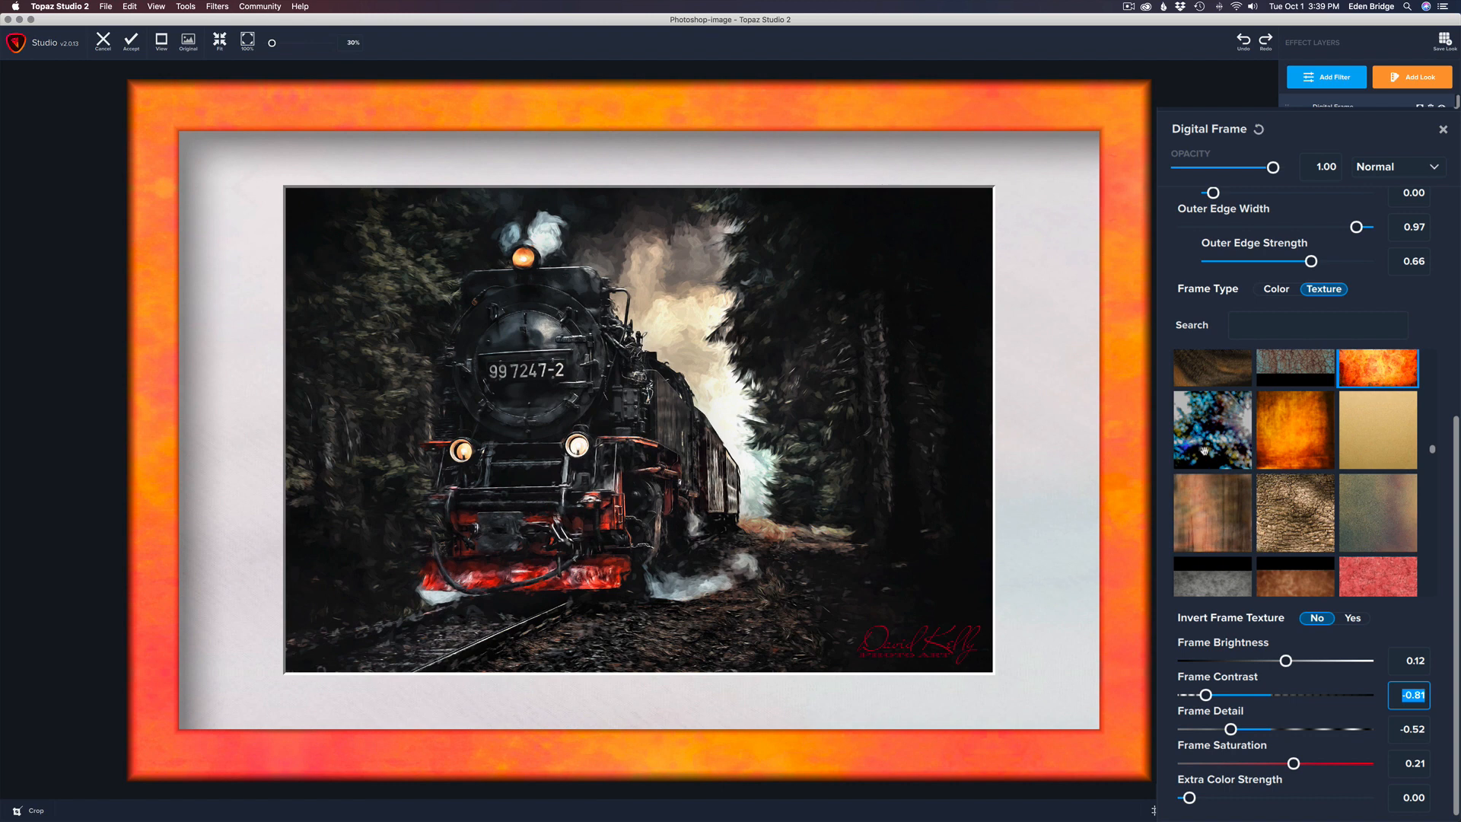
Reset the Digital Frame filter to its defaults and set Frame Size to 0.57, Frame/Mat Ratio to 0.47 and Image Depth to -0.78.
{"action": "left_click", "coordinate": [1259, 131]}
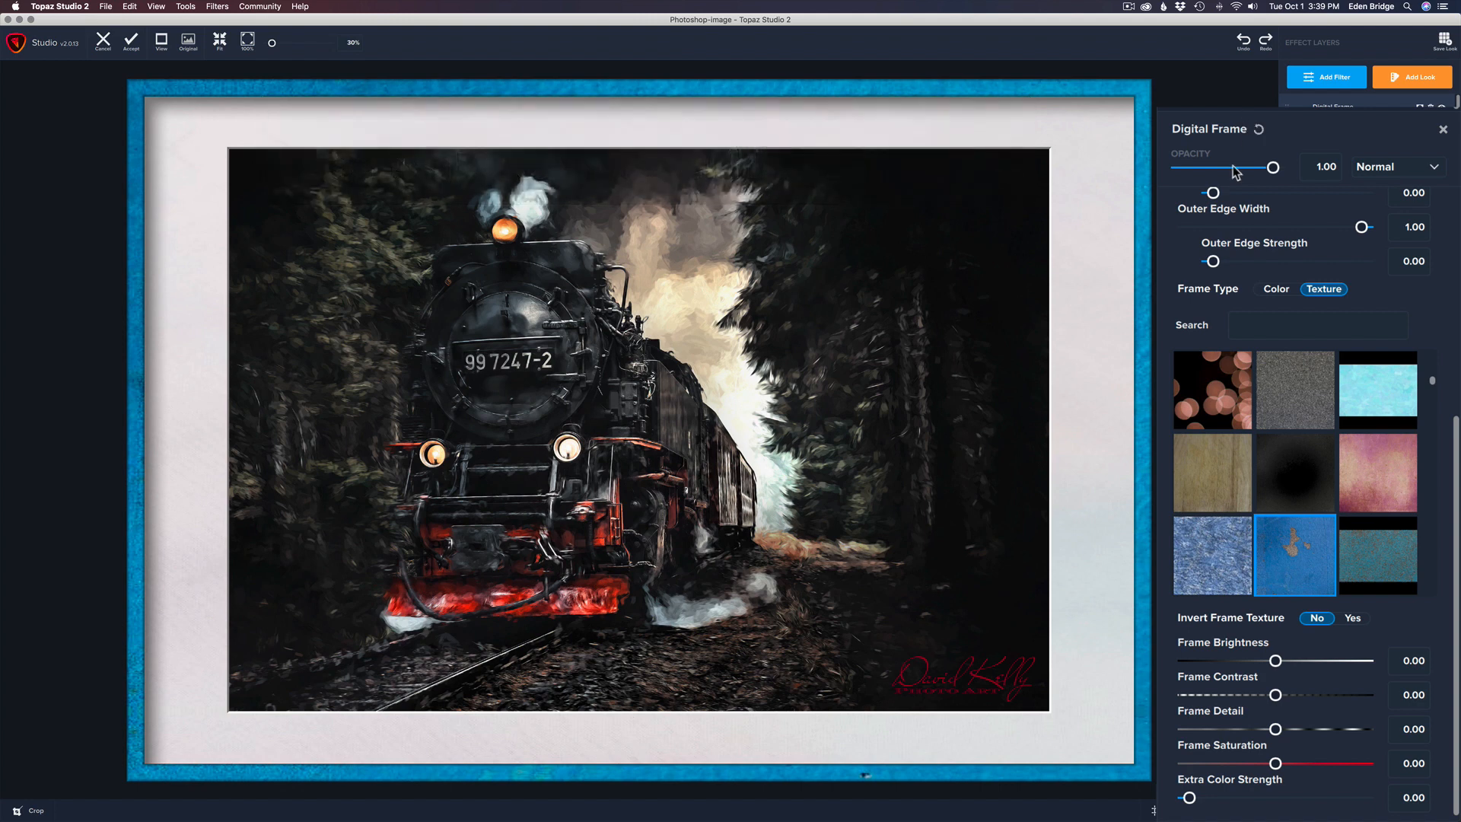
{"action": "scroll", "coordinate": [1282, 300], "scroll_direction": "up", "scroll_amount": 5}
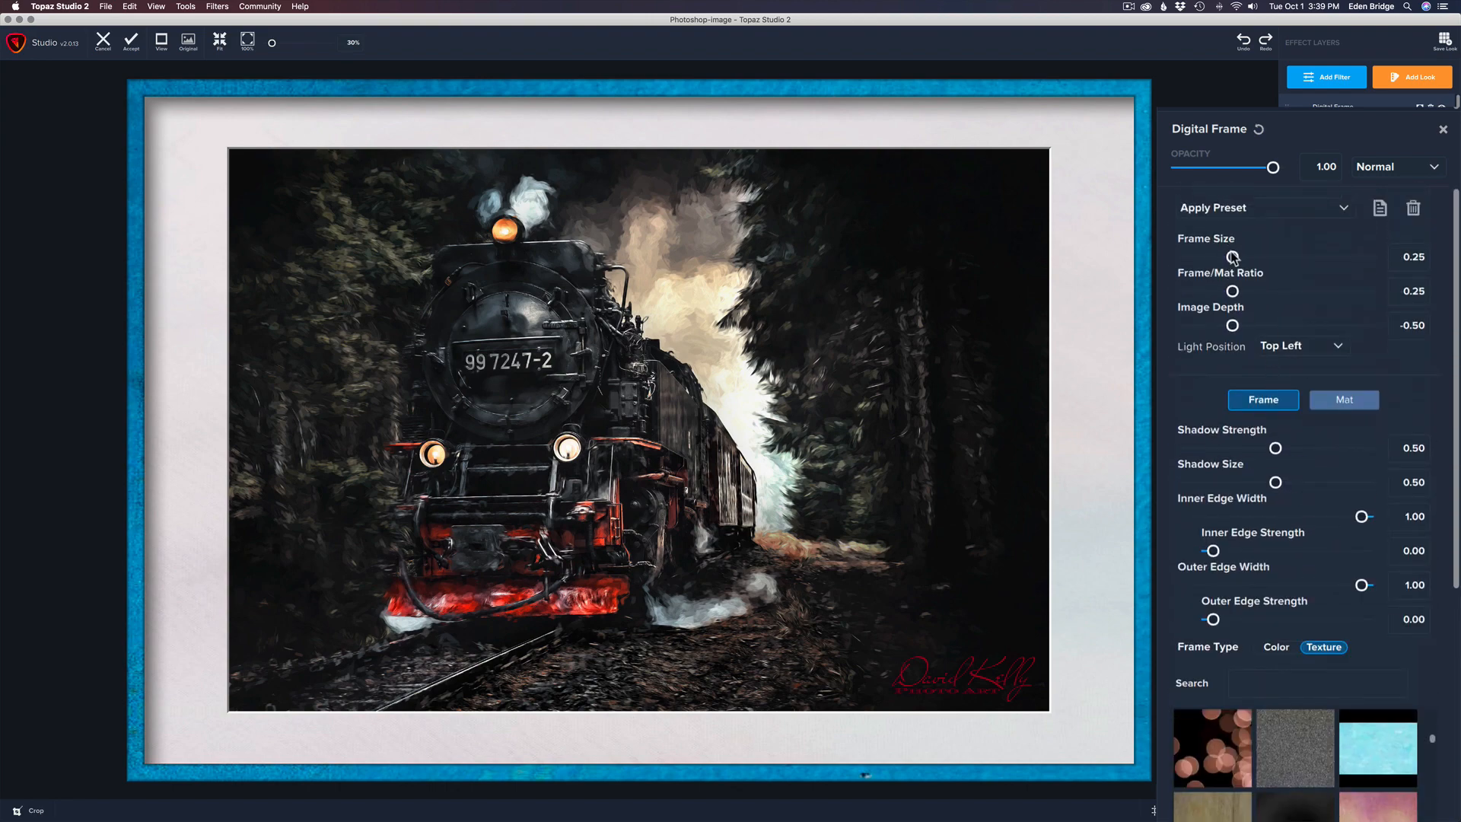
{"action": "left_click_drag", "start_coordinate": [1232, 257], "coordinate": [1270, 291]}
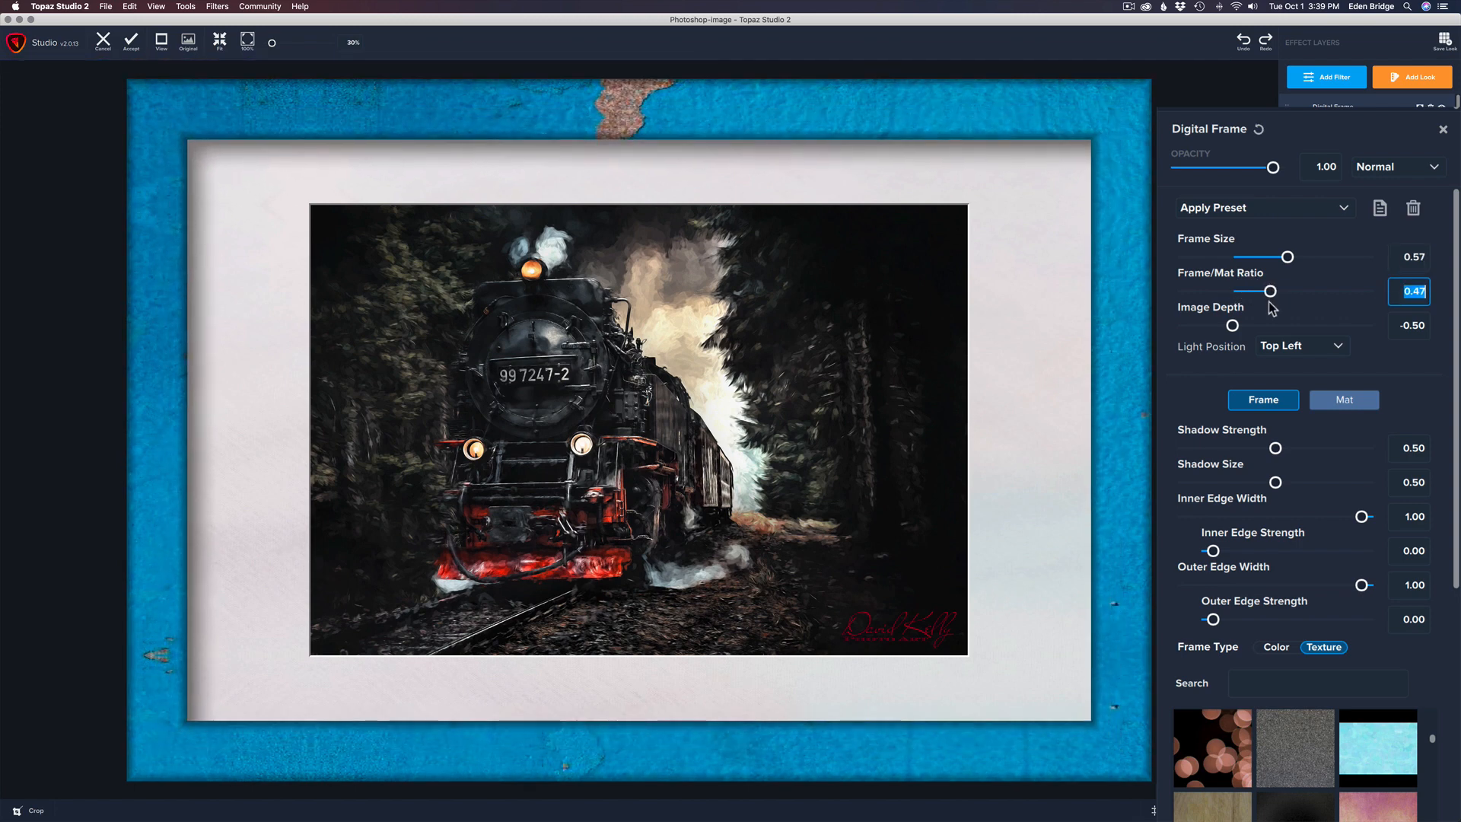
{"action": "left_click", "coordinate": [1233, 326]}
{"action": "mouse_move", "coordinate": [1232, 326]}
{"action": "left_mouse_down"}
{"action": "mouse_move", "coordinate": [1281, 326]}
{"action": "mouse_move", "coordinate": [1207, 324]}
{"action": "left_mouse_up"}
{"action": "left_click", "coordinate": [1208, 323]}
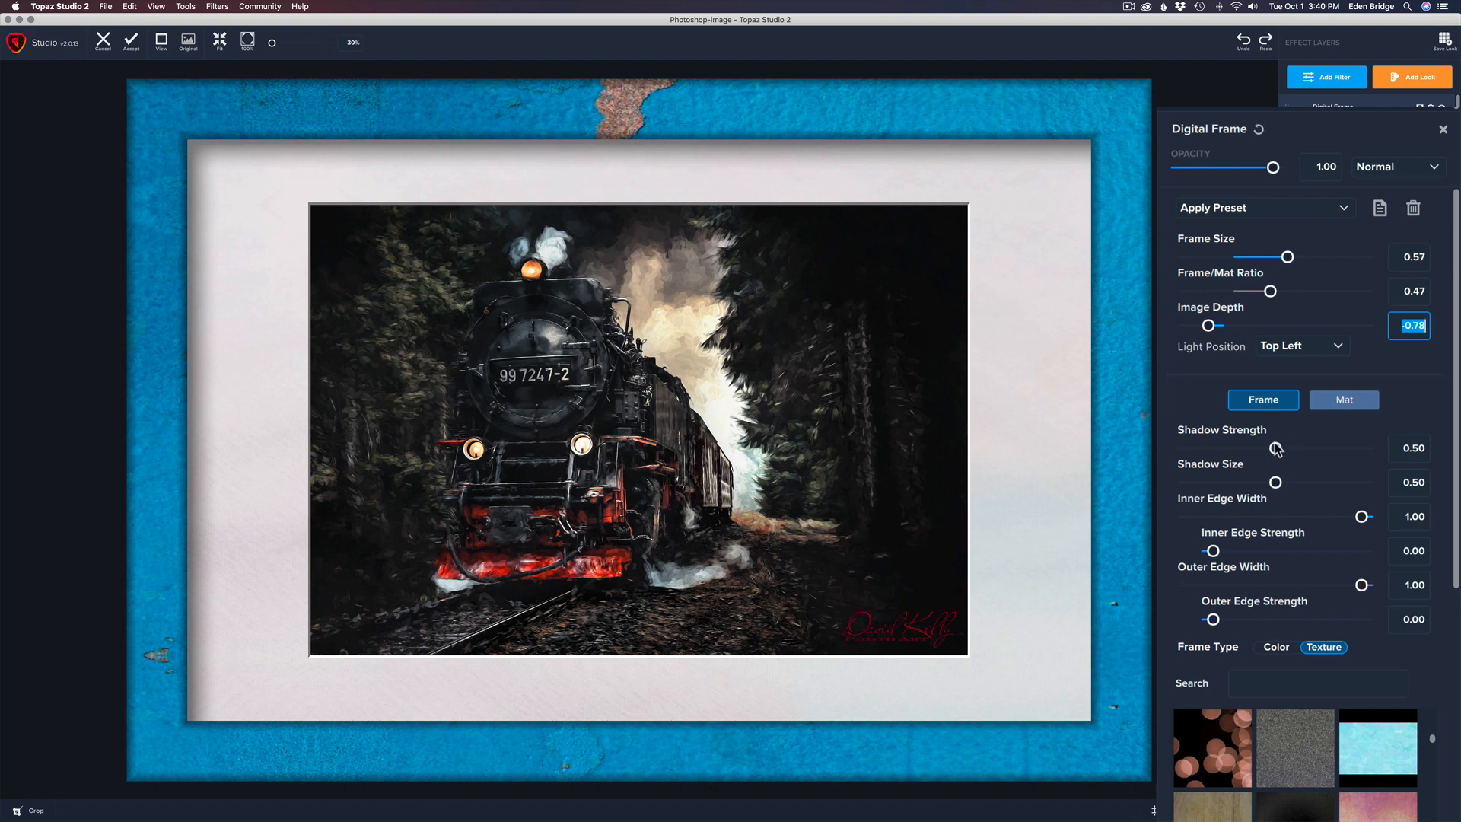
Set the frame's Shadow Strength to 0.00, Inner Edge Width to 0.74 with strength 0.00, and Outer Edge Width to 0.83 with strength 0.34.
{"action": "left_click_drag", "start_coordinate": [1276, 449], "coordinate": [1168, 429]}
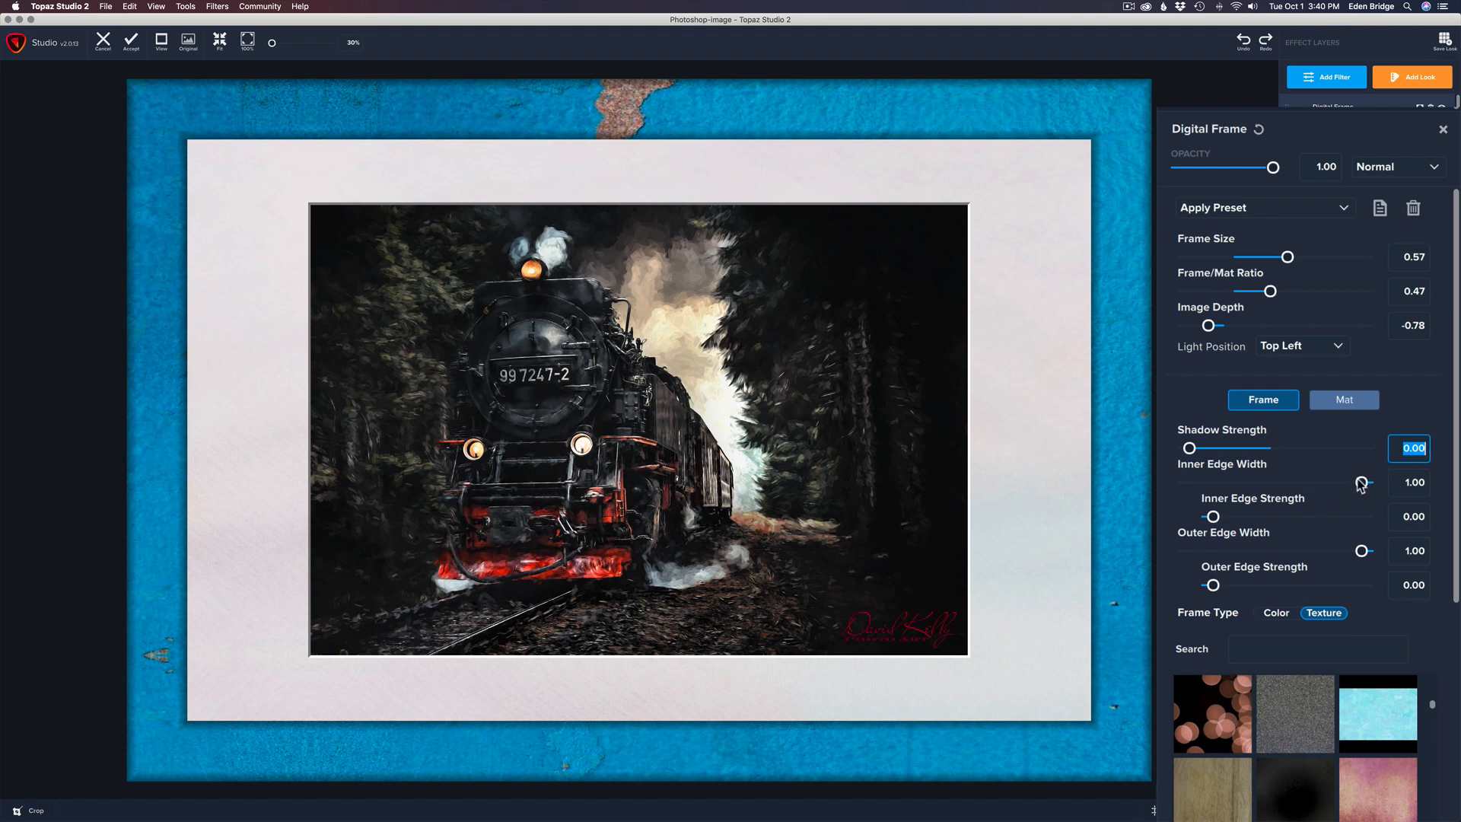
{"action": "left_click_drag", "start_coordinate": [1361, 483], "coordinate": [1317, 471]}
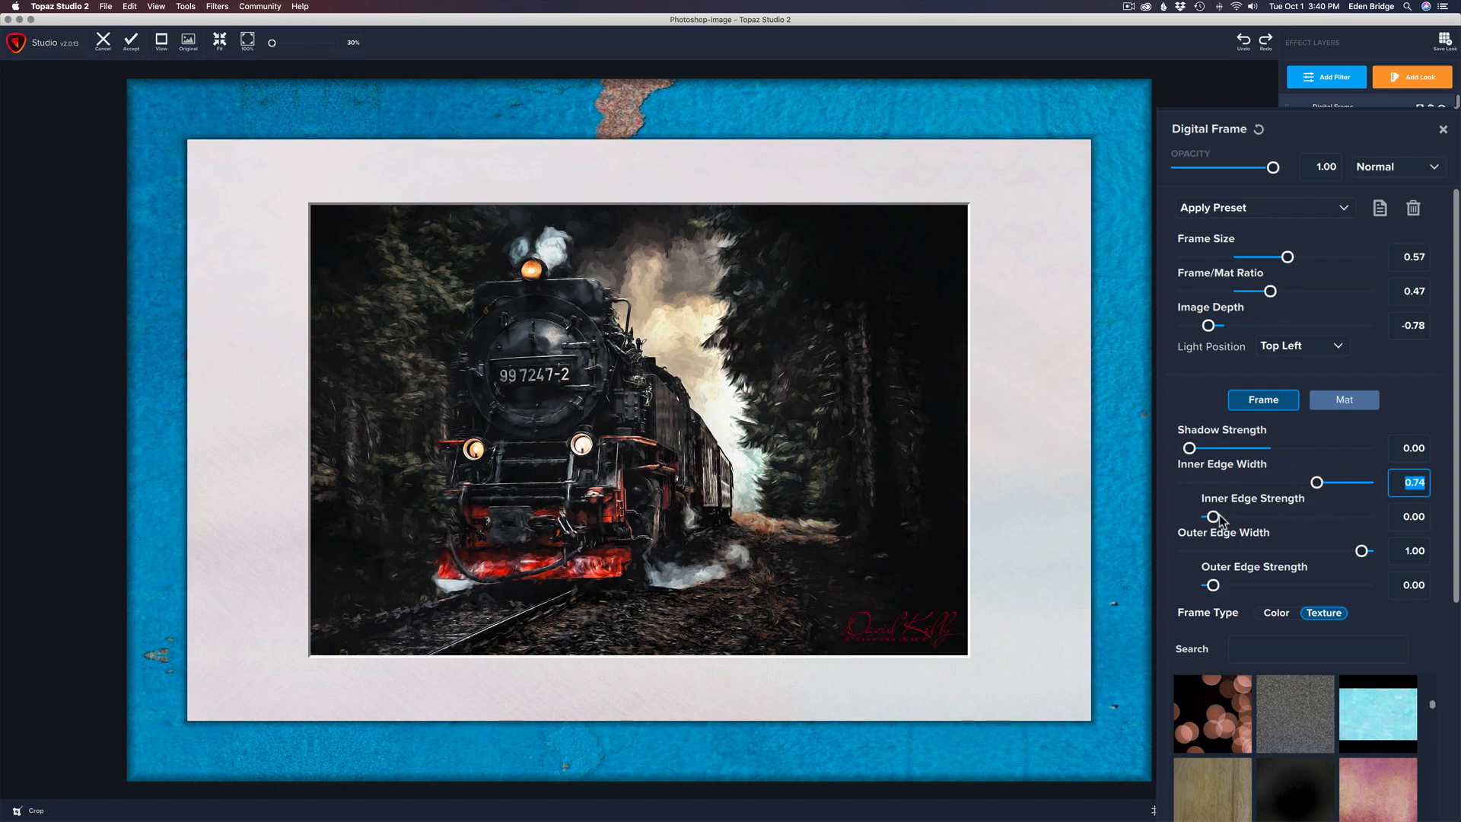
{"action": "left_click_drag", "start_coordinate": [1213, 516], "coordinate": [1154, 492]}
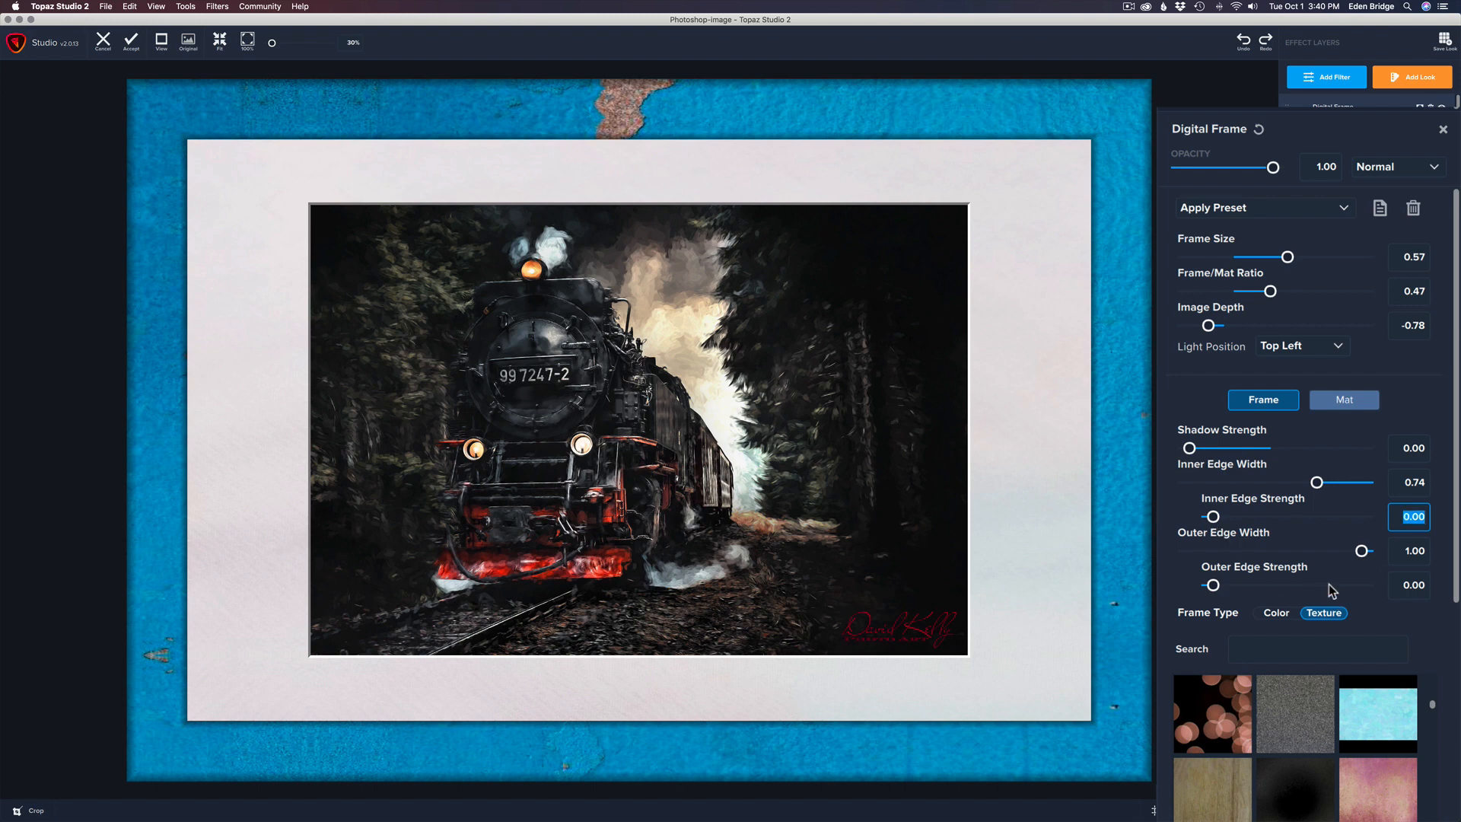
{"action": "left_click_drag", "start_coordinate": [1362, 551], "coordinate": [1330, 540]}
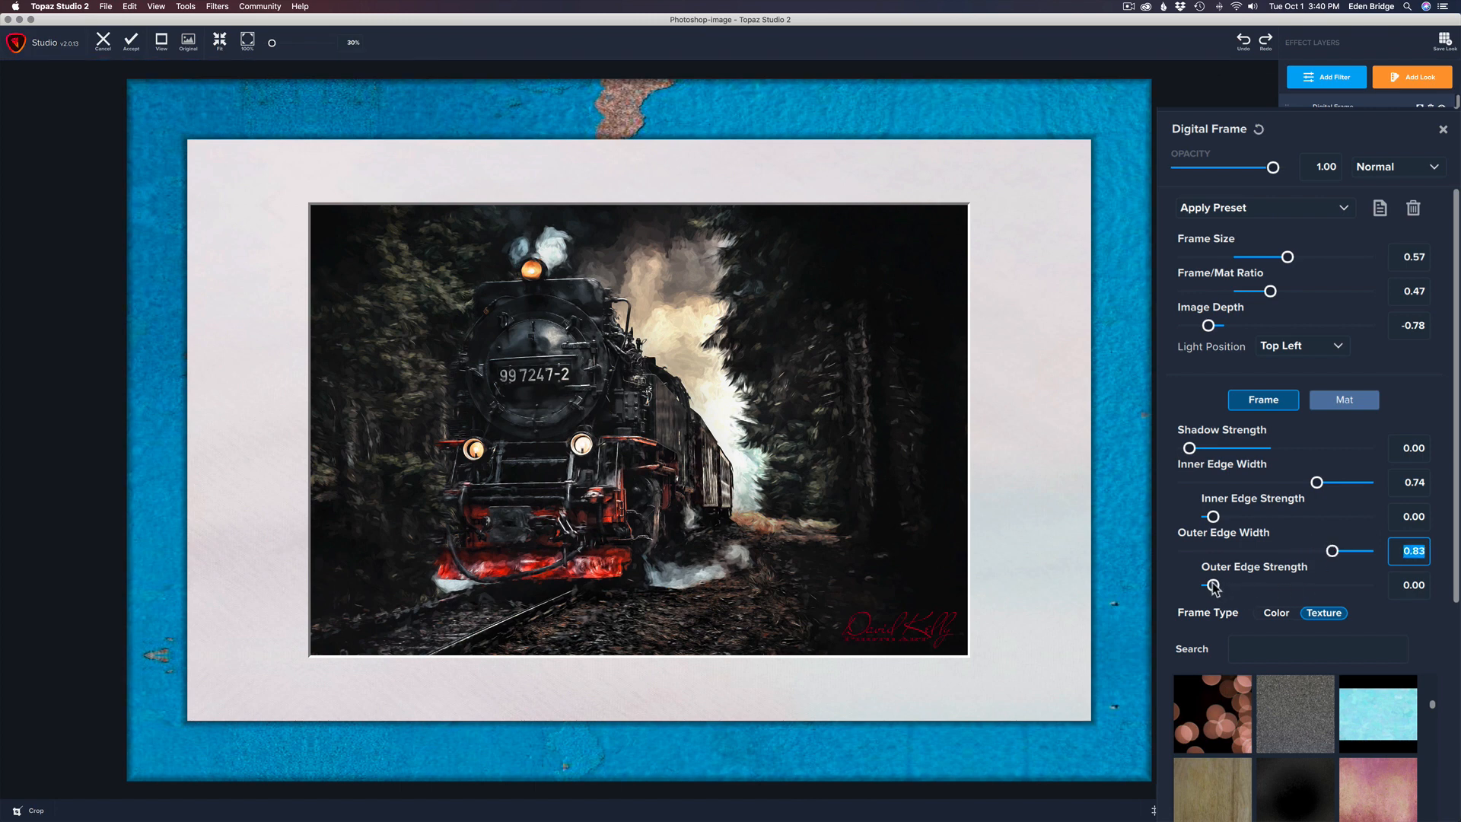
{"action": "left_click_drag", "start_coordinate": [1213, 585], "coordinate": [1262, 582]}
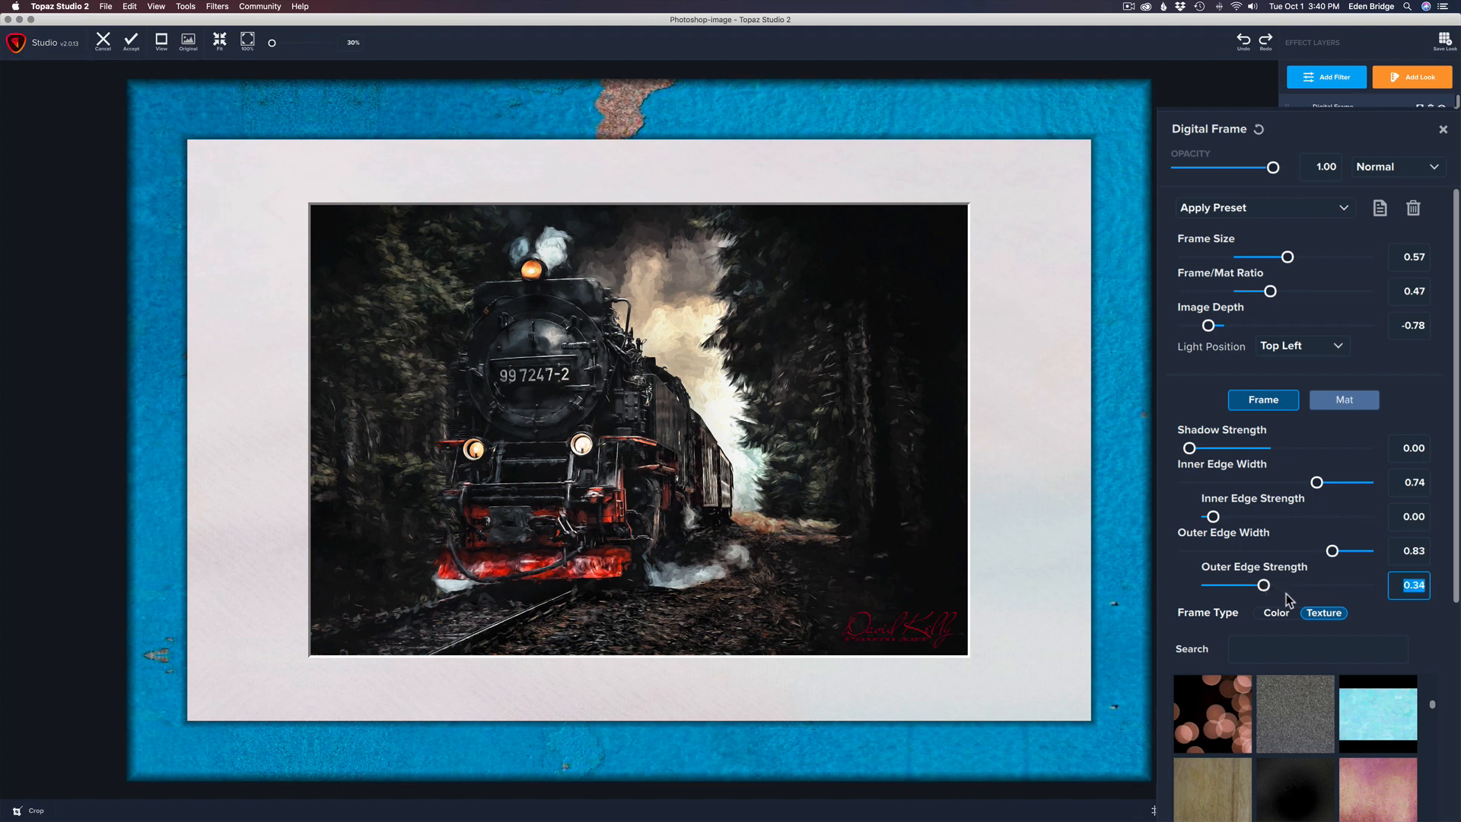
Browse the texture library past the brick textures and apply the grainy tan texture to the frame.
{"action": "left_click_drag", "start_coordinate": [1454, 494], "coordinate": [1455, 697]}
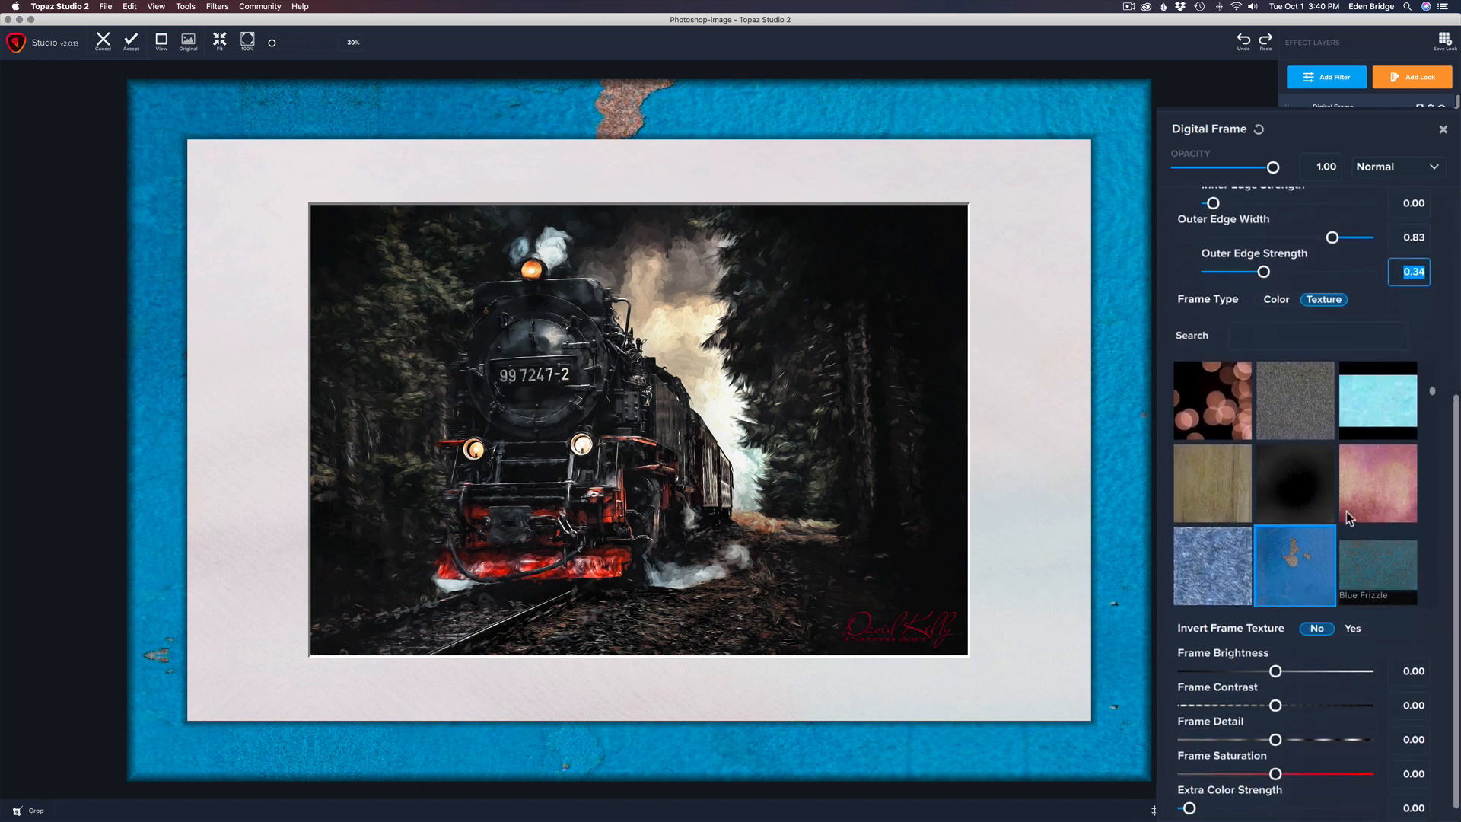
{"action": "scroll", "coordinate": [1340, 507], "scroll_direction": "down", "scroll_amount": 2}
{"action": "scroll", "coordinate": [1341, 507], "scroll_direction": "down", "scroll_amount": 1}
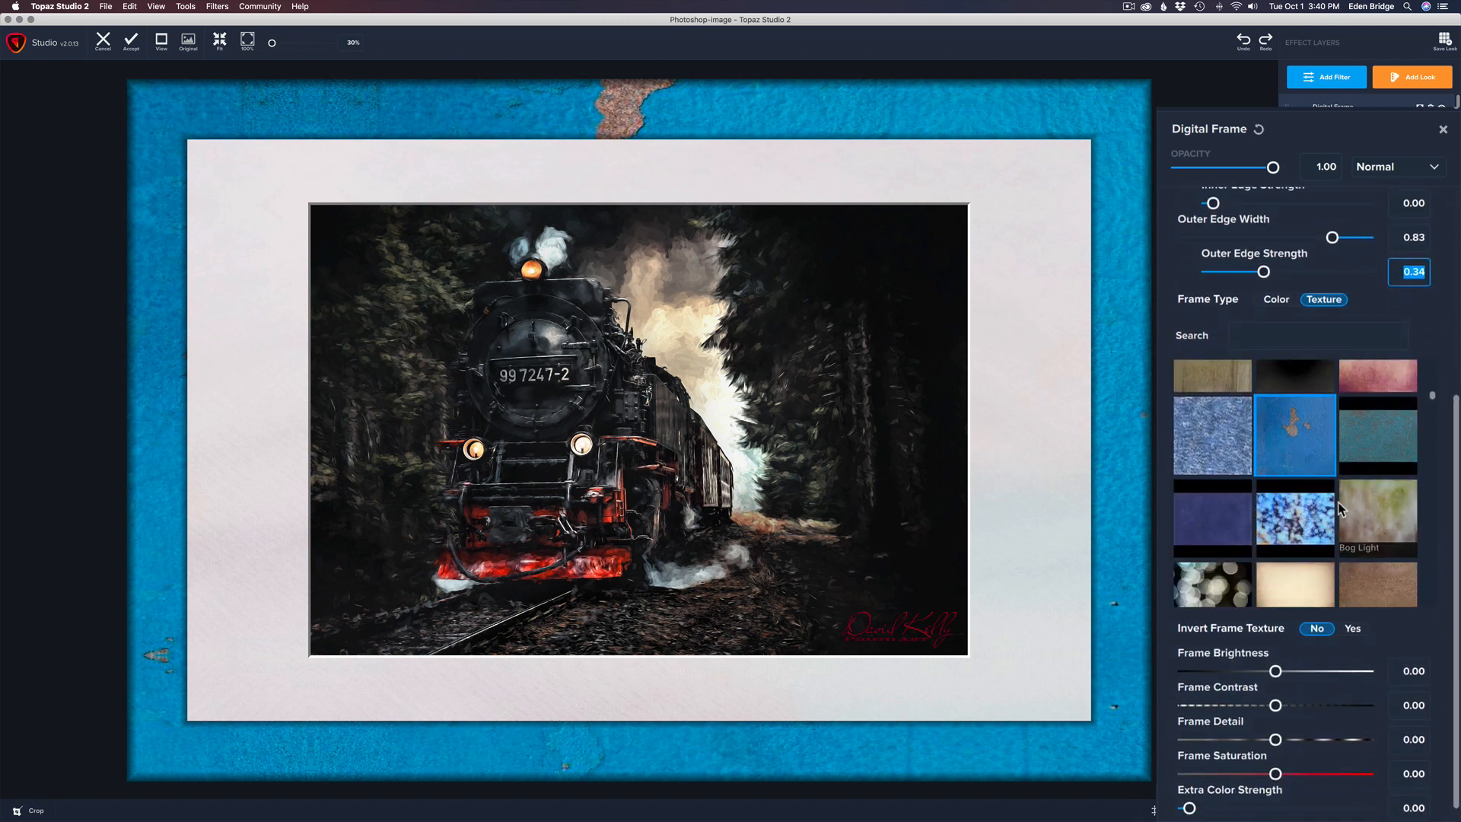
{"action": "scroll", "coordinate": [1340, 508], "scroll_direction": "down", "scroll_amount": 3}
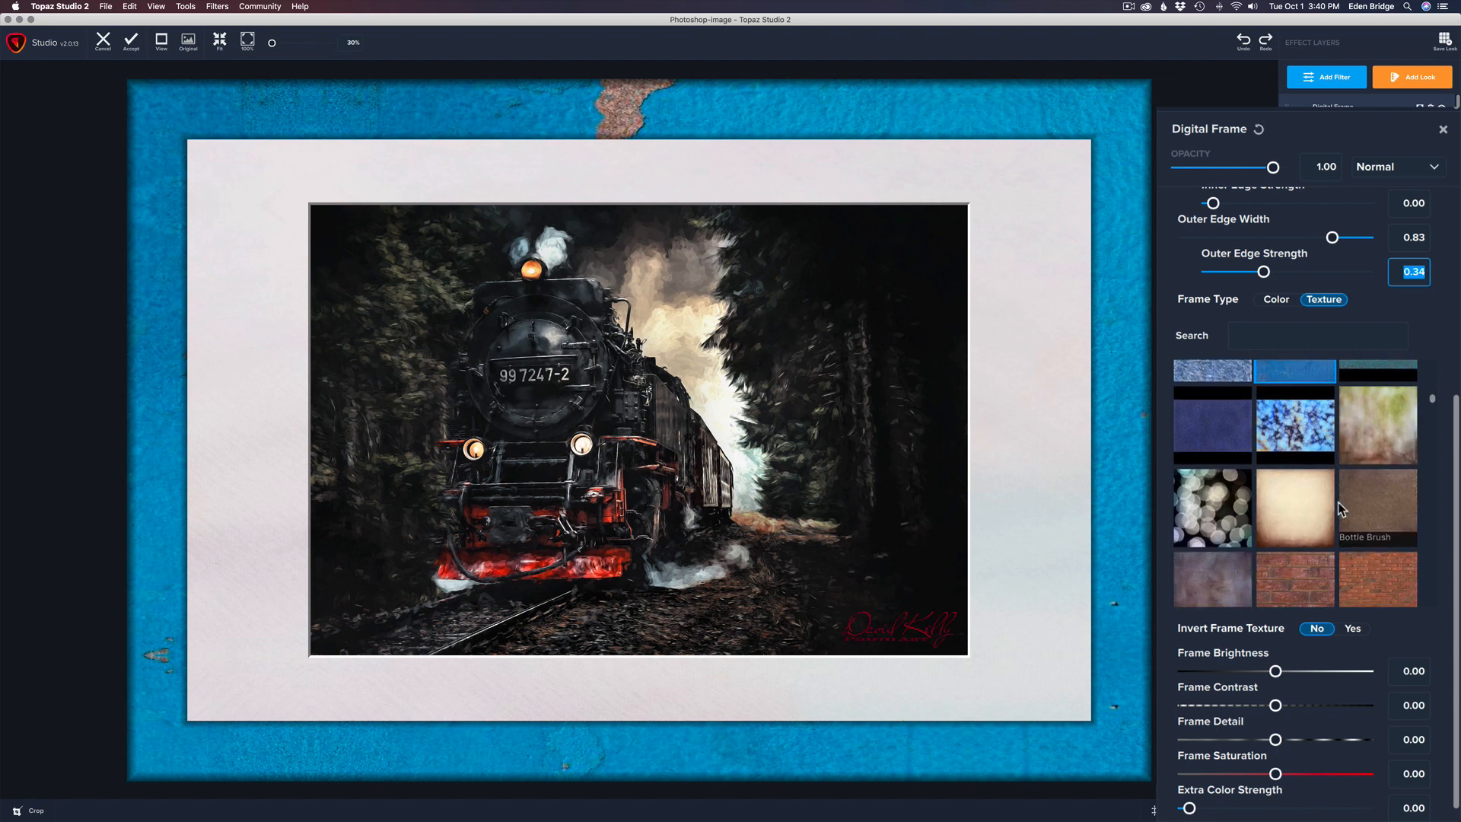
{"action": "scroll", "coordinate": [1340, 507], "scroll_direction": "down", "scroll_amount": 1}
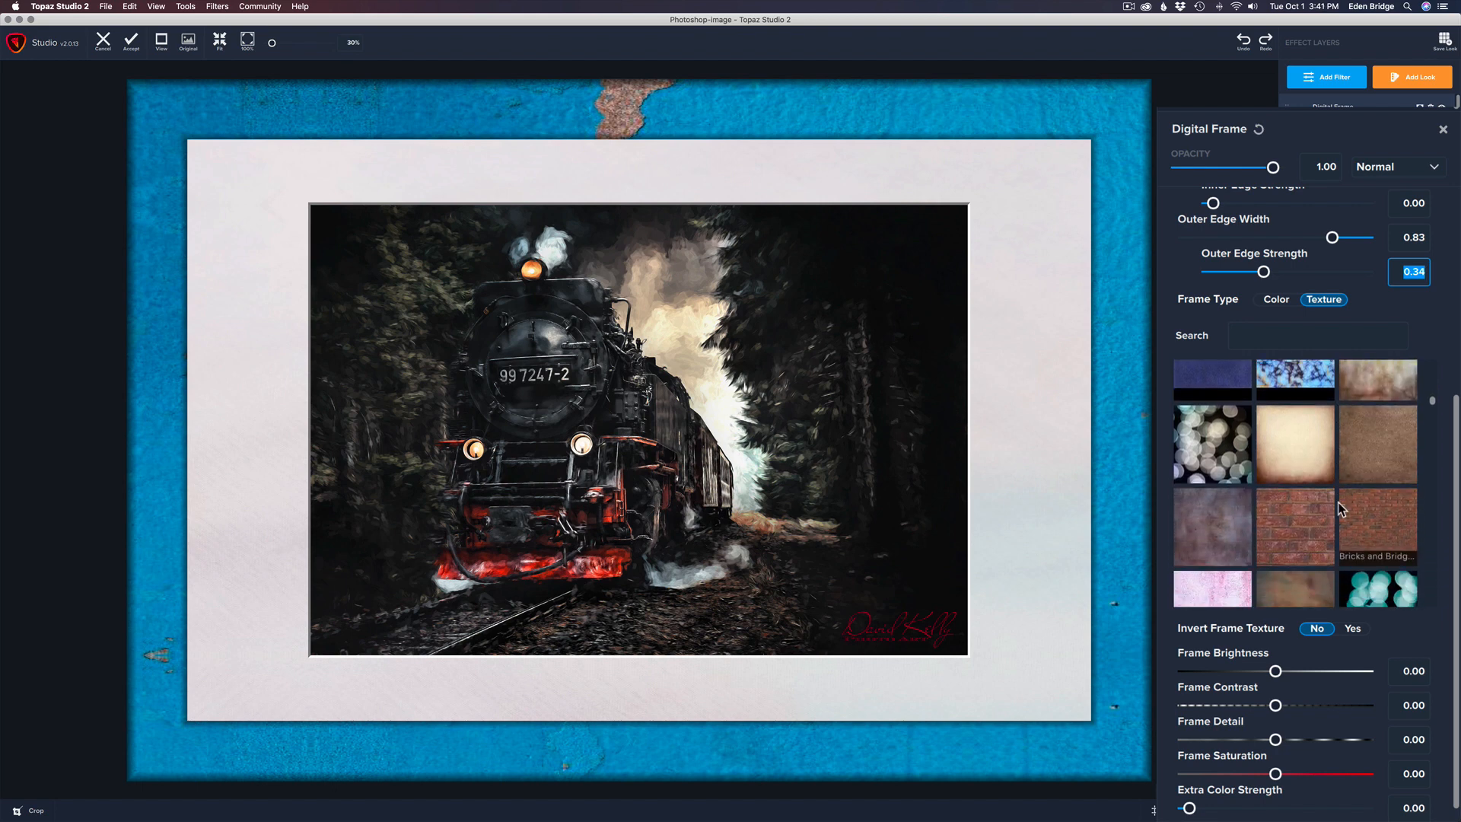
{"action": "scroll", "coordinate": [1341, 508], "scroll_direction": "down", "scroll_amount": 3}
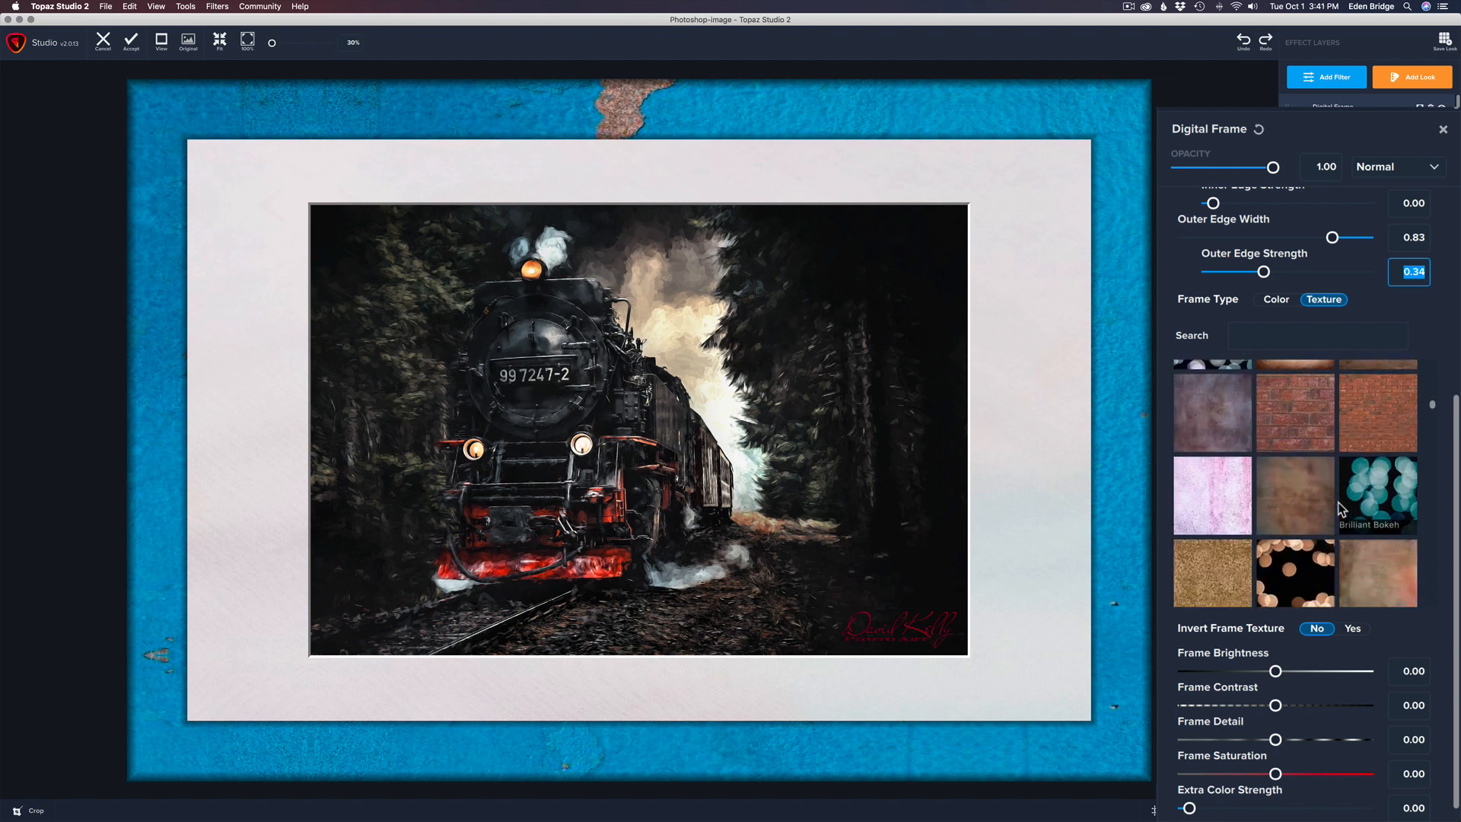
{"action": "scroll", "coordinate": [1338, 508], "scroll_direction": "down", "scroll_amount": 1}
{"action": "left_click", "coordinate": [1213, 521]}
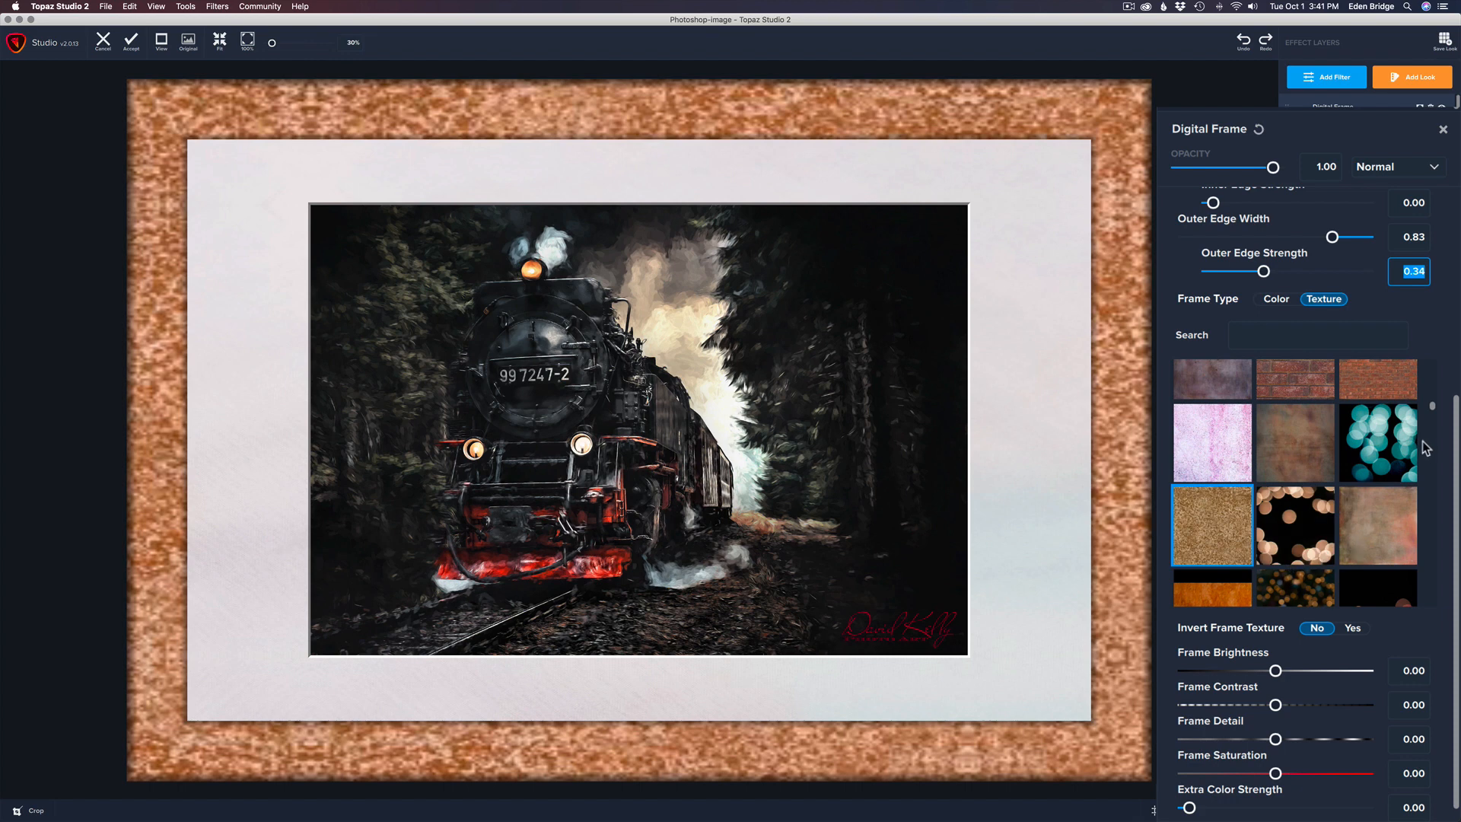
Try the grainy frame texture with Invert Frame Texture set to Yes, and return it to No.
{"action": "scroll", "coordinate": [1348, 527], "scroll_direction": "down", "scroll_amount": 1}
{"action": "scroll", "coordinate": [1304, 665], "scroll_direction": "down", "scroll_amount": 1}
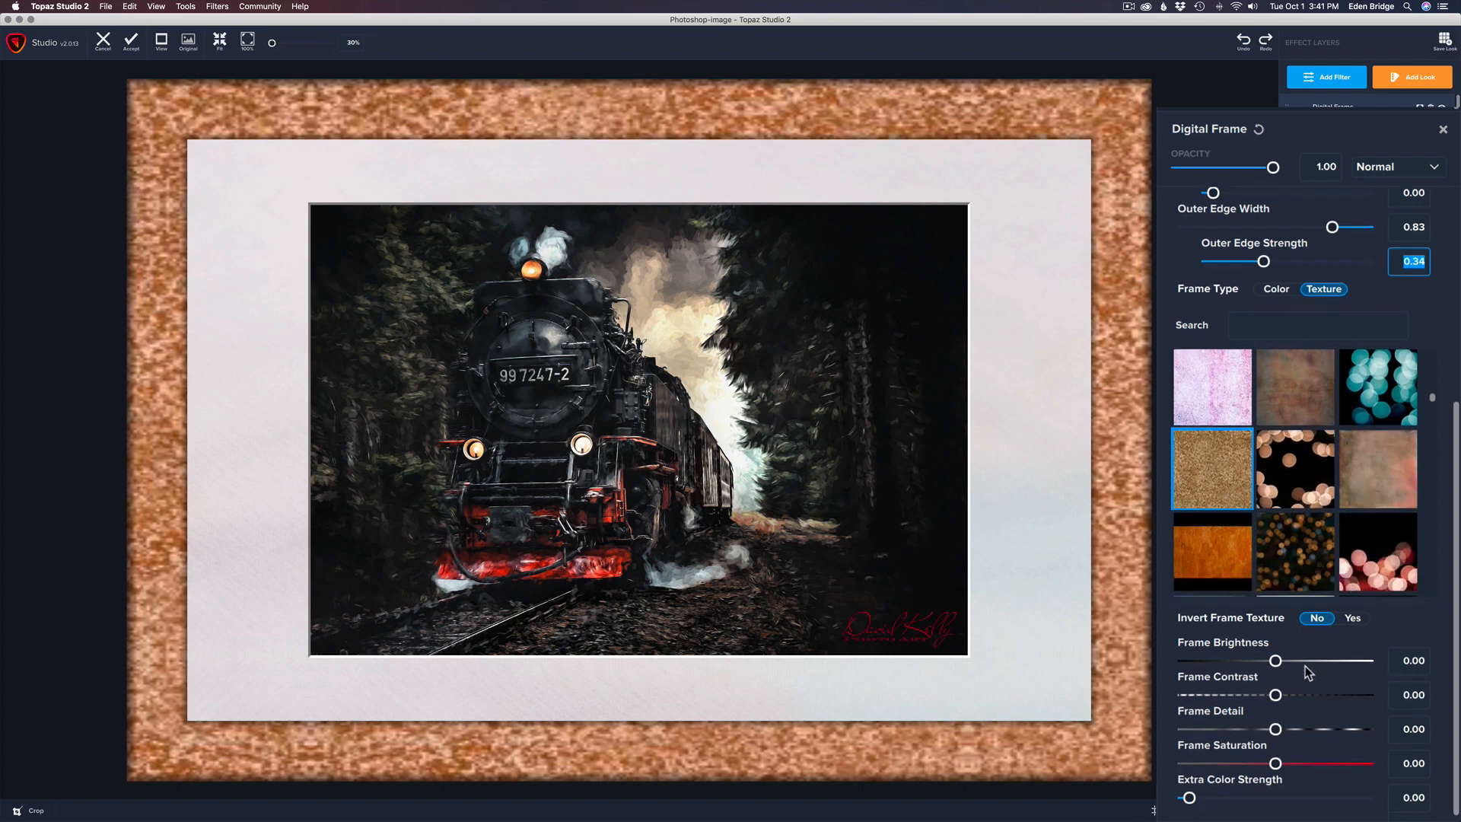
{"action": "left_click", "coordinate": [1353, 618]}
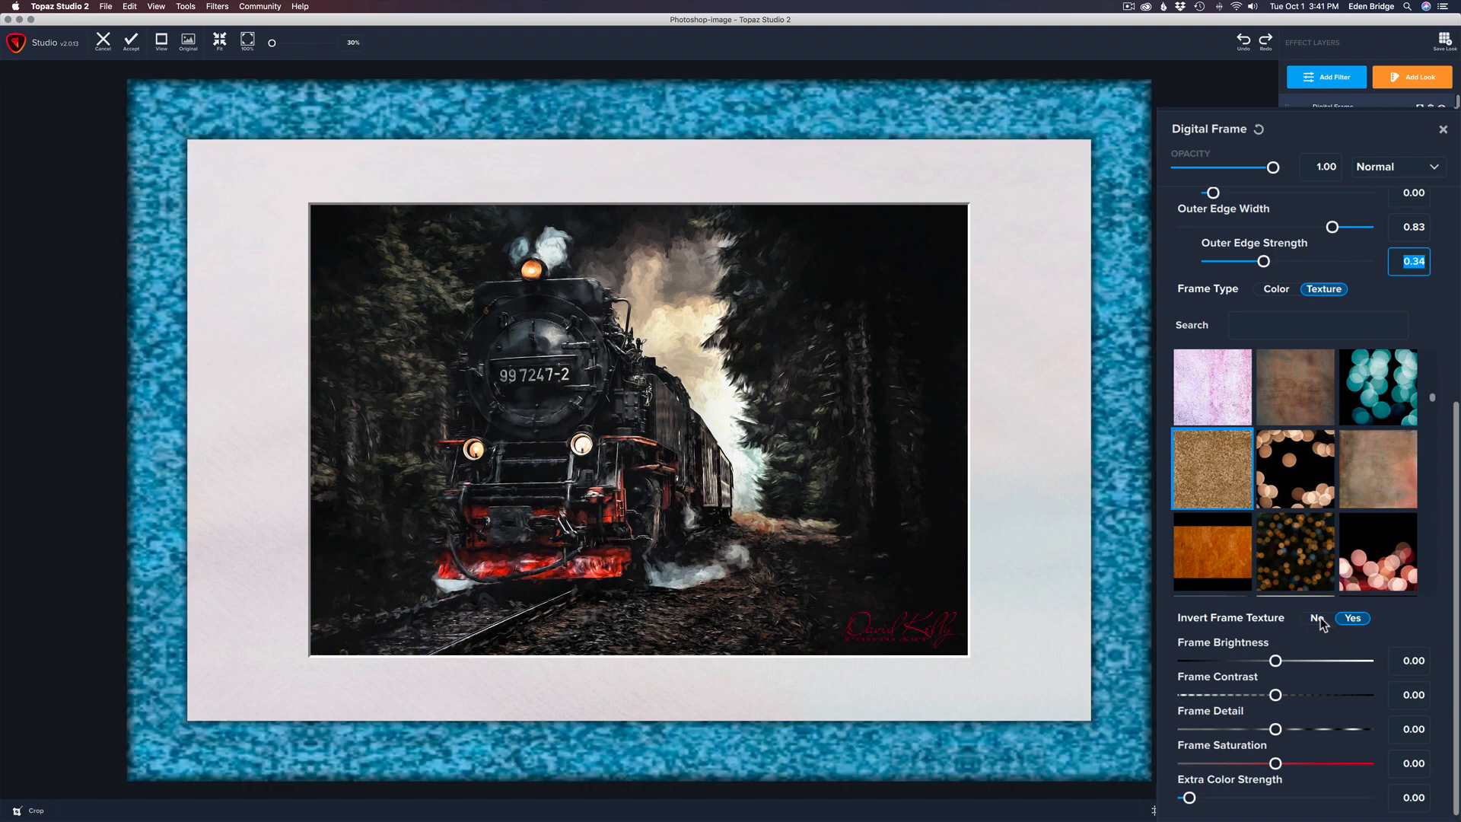
{"action": "left_click", "coordinate": [1319, 620]}
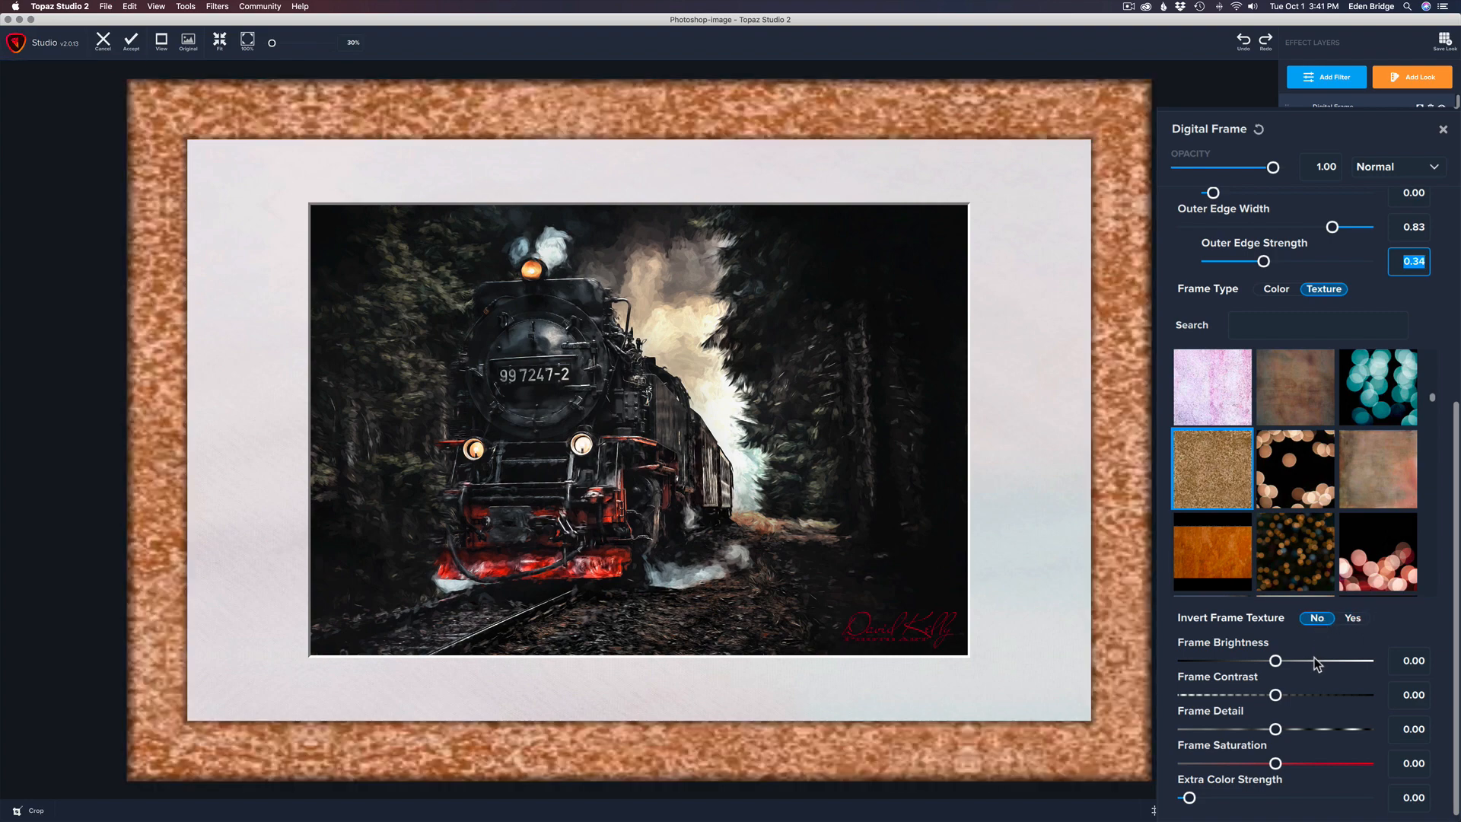
Set the Frame Brightness to 0.03, Frame Contrast to -0.63 and Frame Detail to -0.60.
{"action": "left_click", "coordinate": [1274, 661]}
{"action": "left_click_drag", "start_coordinate": [1275, 661], "coordinate": [1220, 680]}
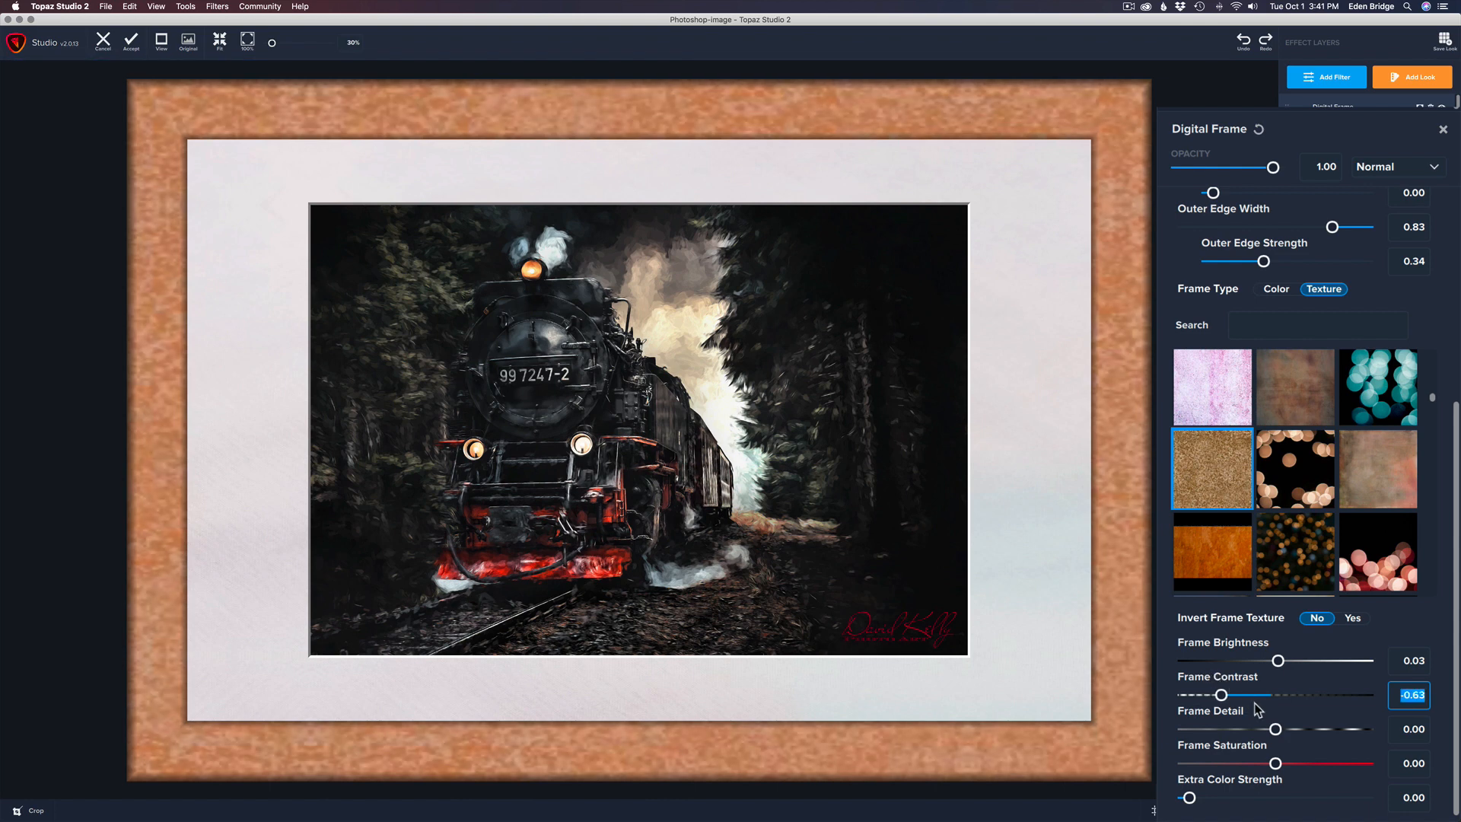
{"action": "left_click_drag", "start_coordinate": [1275, 729], "coordinate": [1222, 709]}
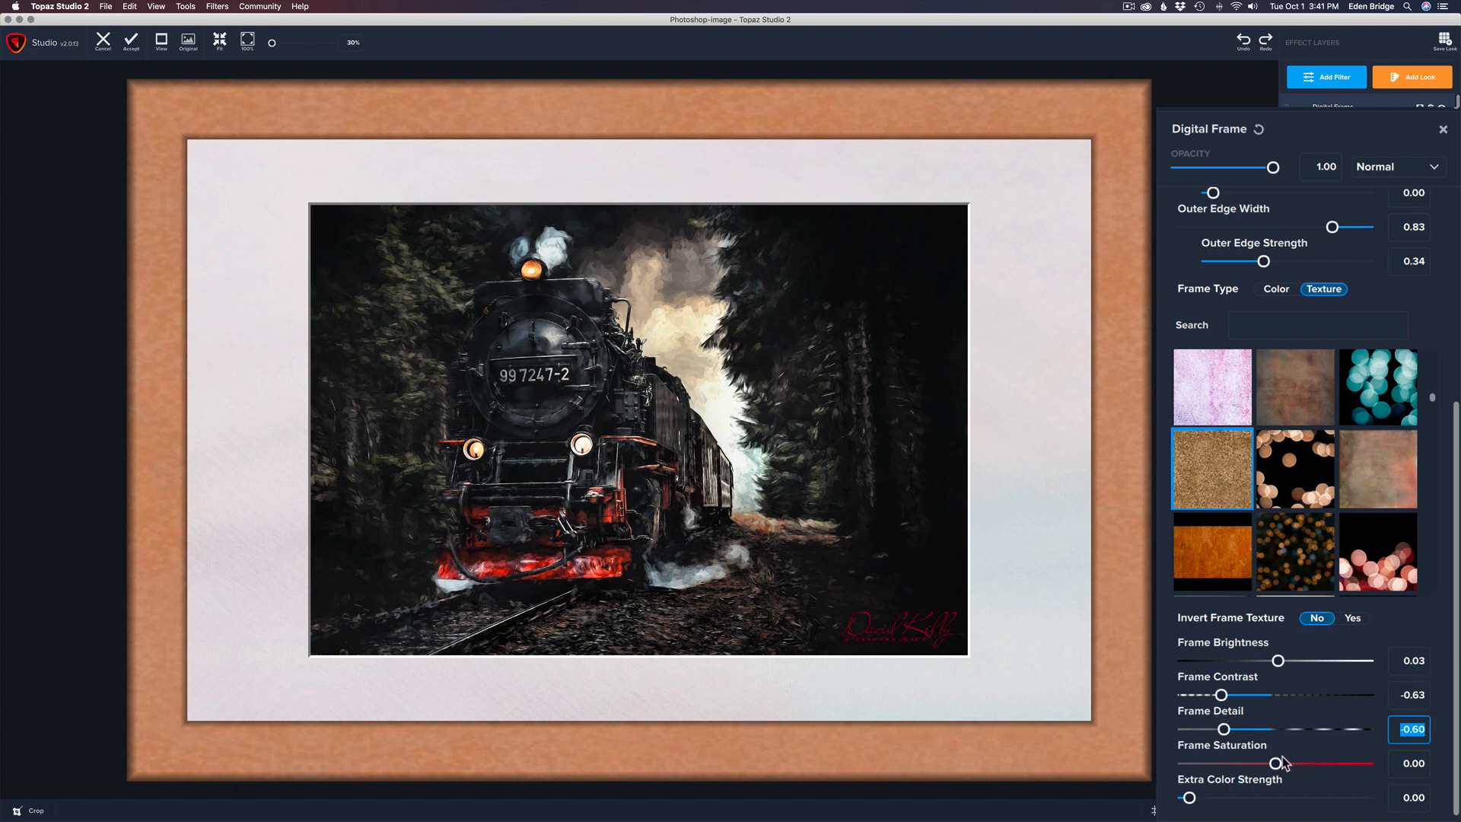
Try a Frame Saturation of 0.71 before setting it to 0.12, and raise the Extra Color Strength to 0.59.
{"action": "left_click_drag", "start_coordinate": [1276, 764], "coordinate": [1337, 764]}
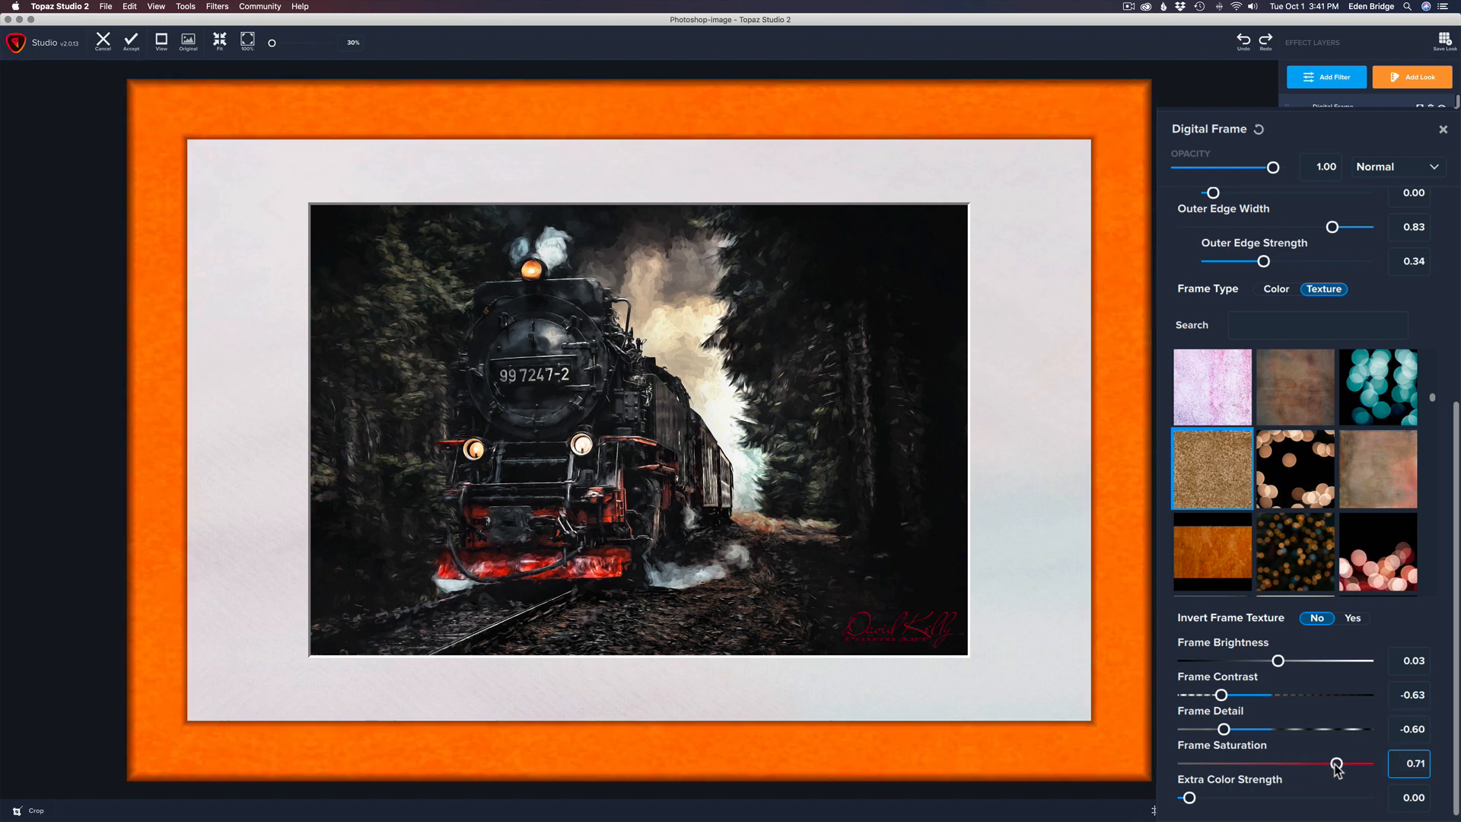
{"action": "left_click_drag", "start_coordinate": [1337, 765], "coordinate": [1286, 760]}
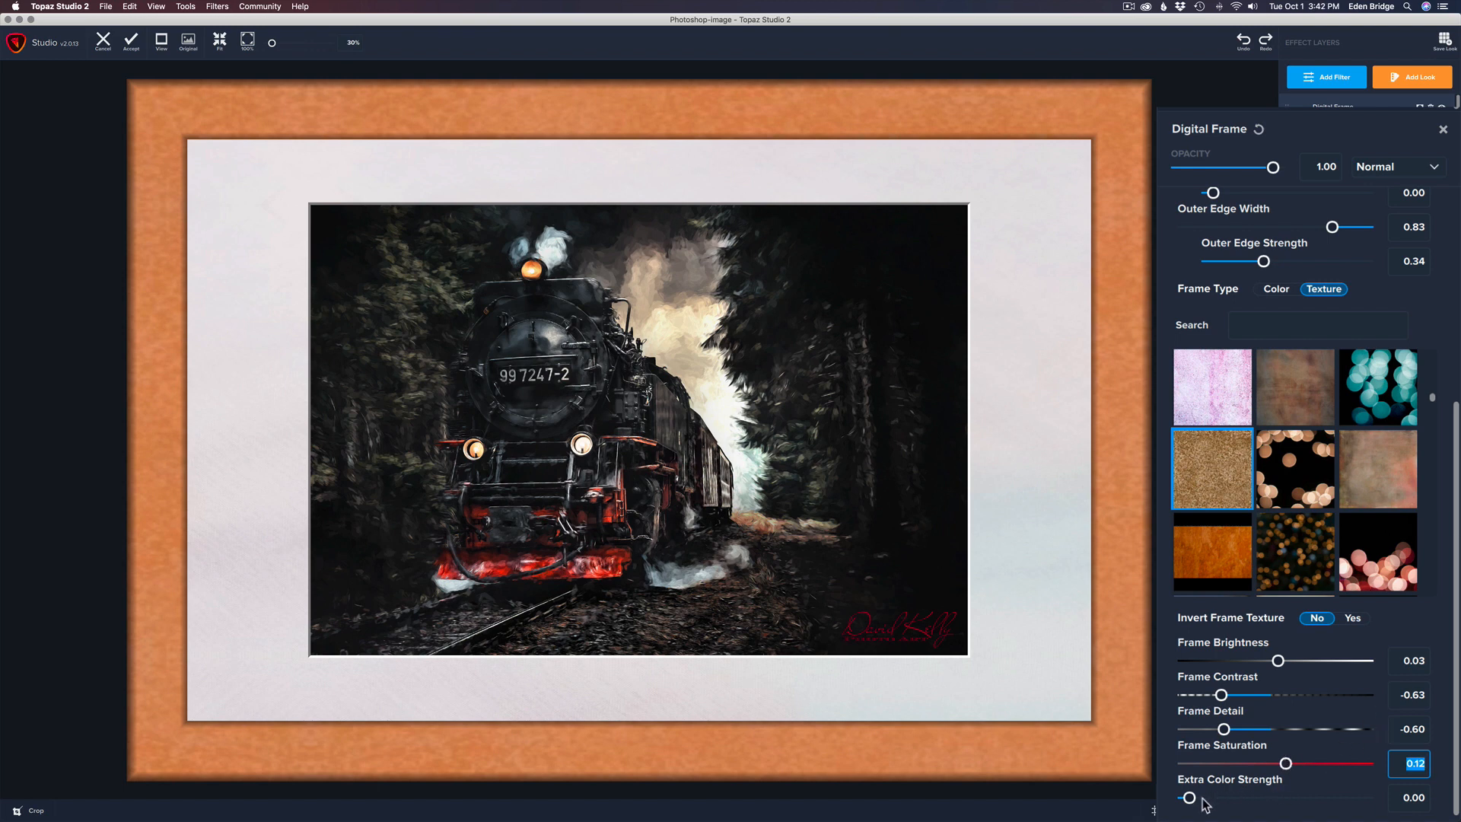
{"action": "left_click_drag", "start_coordinate": [1189, 798], "coordinate": [1291, 798]}
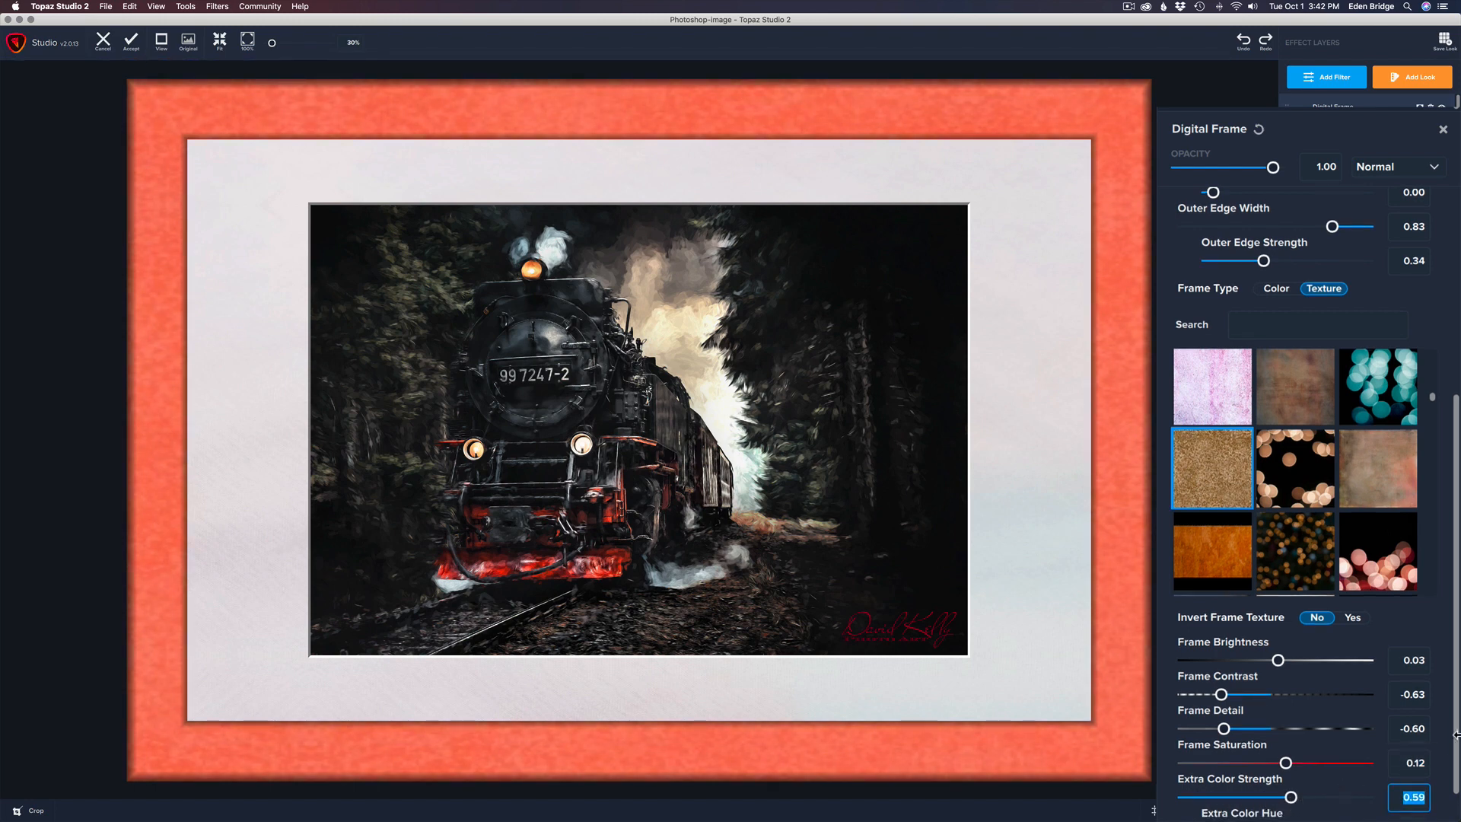
Set the frame's Extra Color Hue to 0.10, Extra Color Strength to 0.50 and Frame Brightness to -0.12.
{"action": "scroll", "coordinate": [1455, 719], "scroll_direction": "down", "scroll_amount": 1}
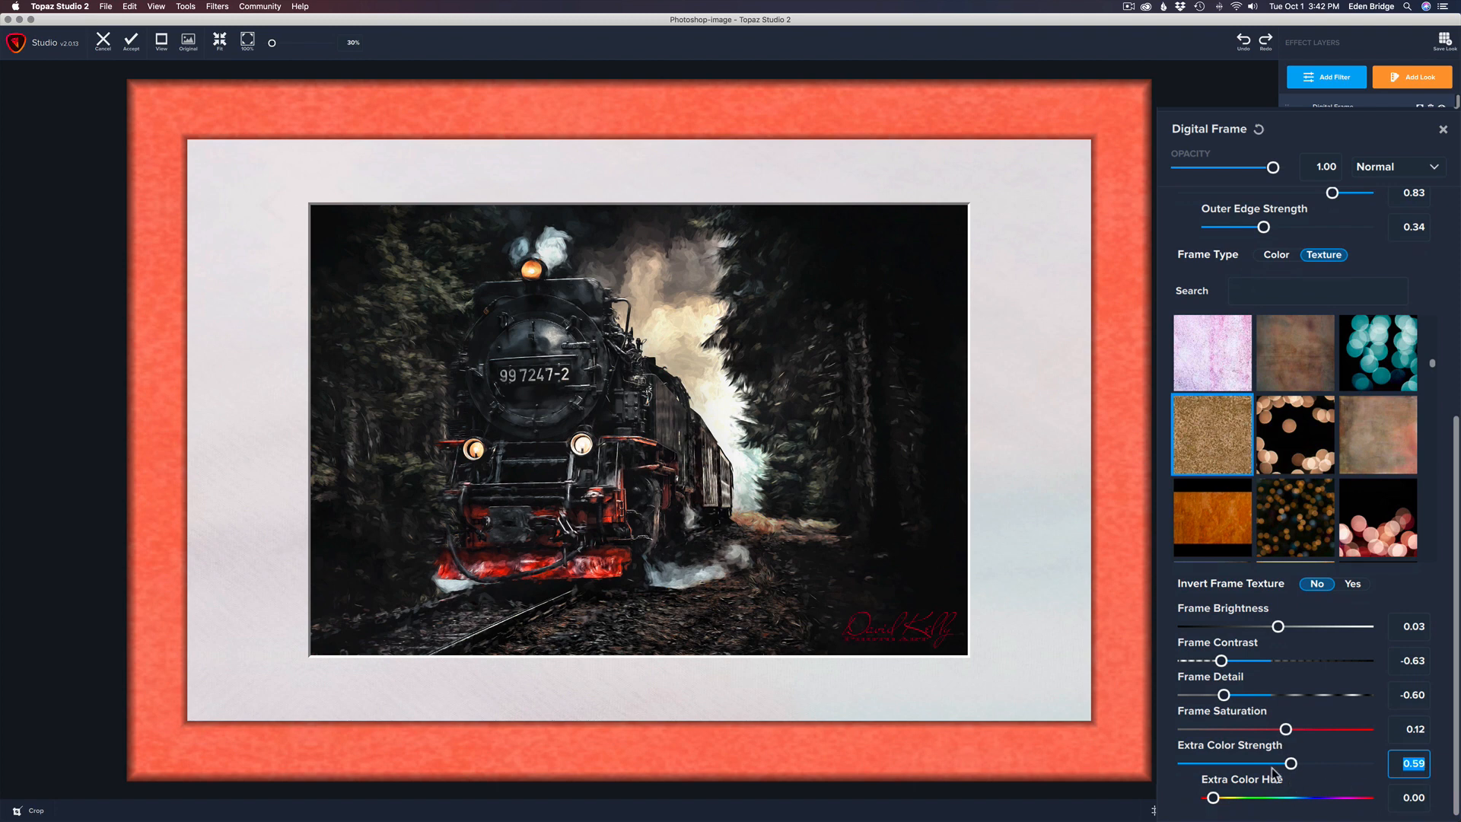
{"action": "mouse_move", "coordinate": [1214, 798]}
{"action": "left_mouse_down"}
{"action": "mouse_move", "coordinate": [1362, 798]}
{"action": "mouse_move", "coordinate": [1228, 798]}
{"action": "left_mouse_up"}
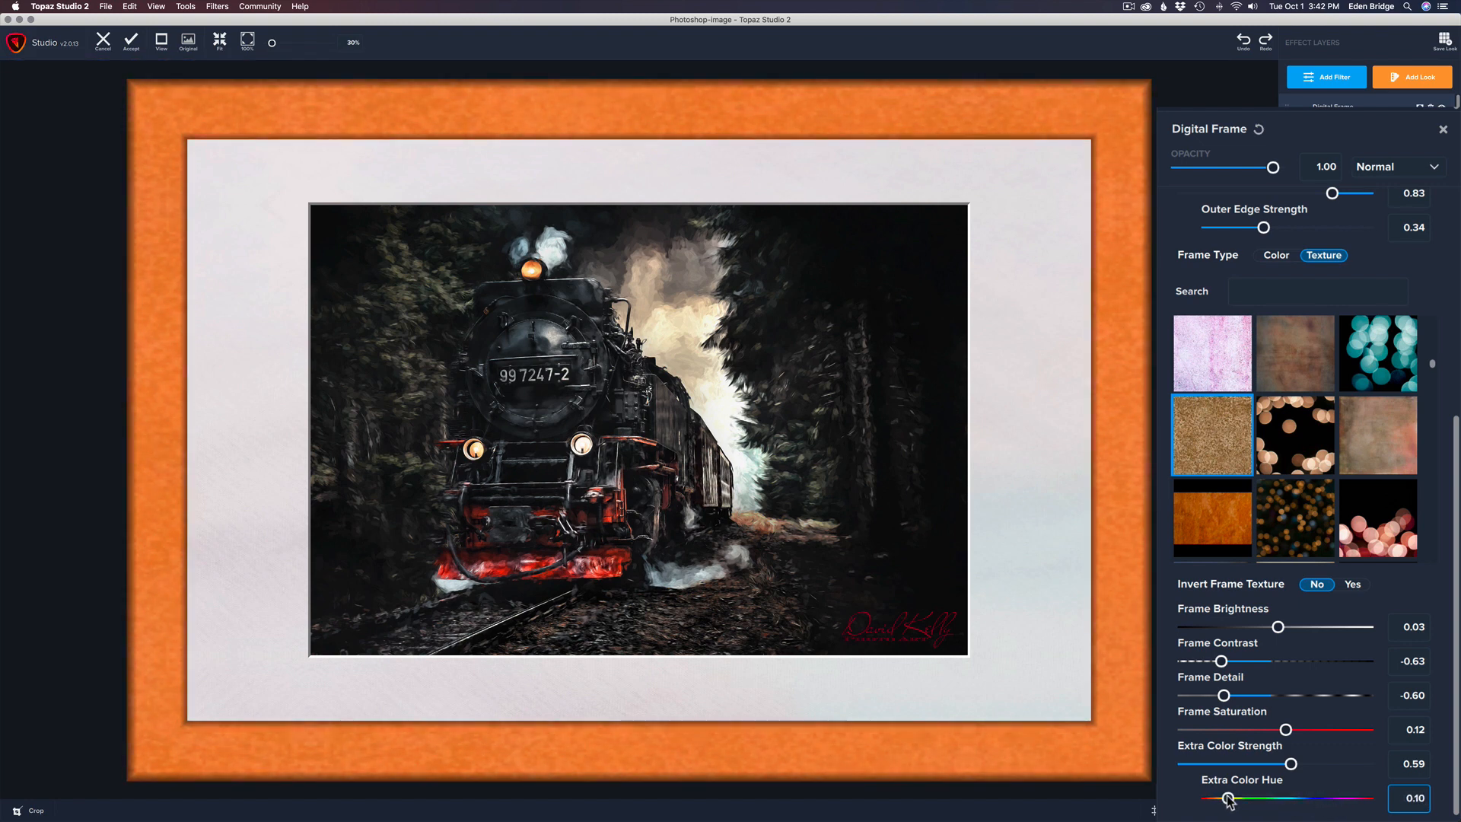
{"action": "double_click", "coordinate": [1291, 764]}
{"action": "scroll", "coordinate": [1233, 772], "scroll_direction": "up", "scroll_amount": 1}
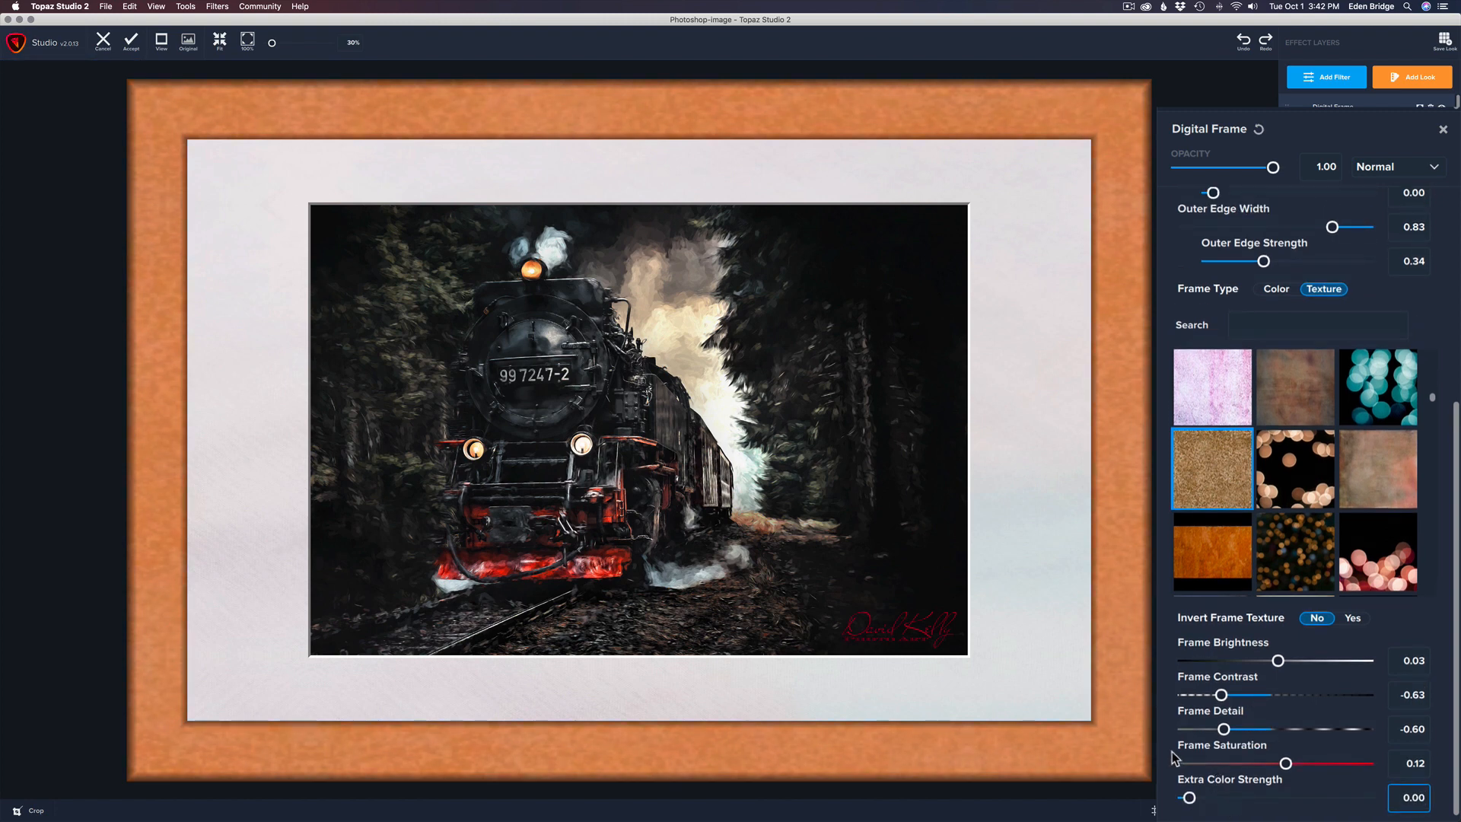
{"action": "left_click_drag", "start_coordinate": [1172, 751], "coordinate": [1275, 770]}
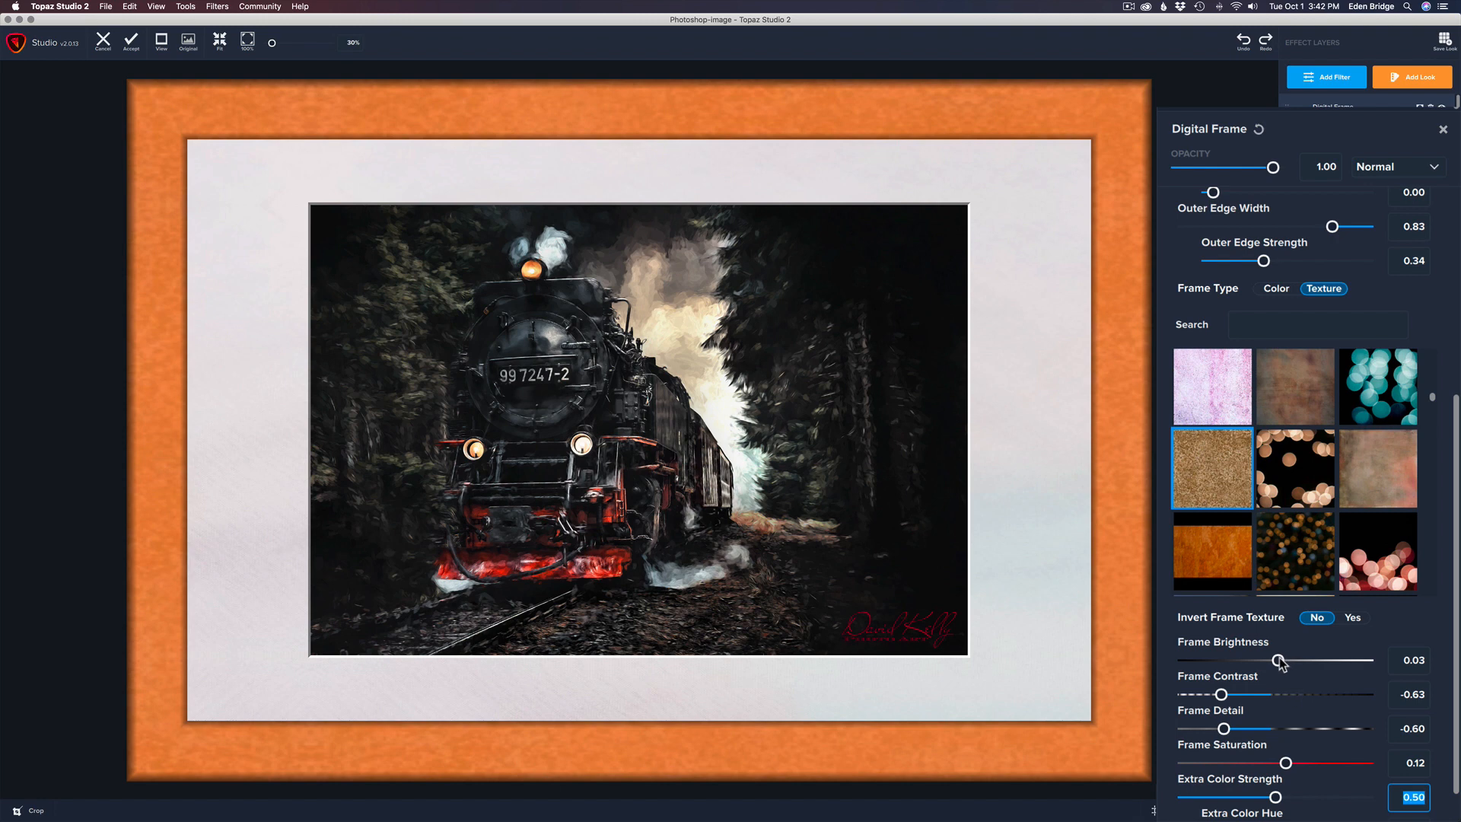
{"action": "left_click_drag", "start_coordinate": [1278, 660], "coordinate": [1267, 663]}
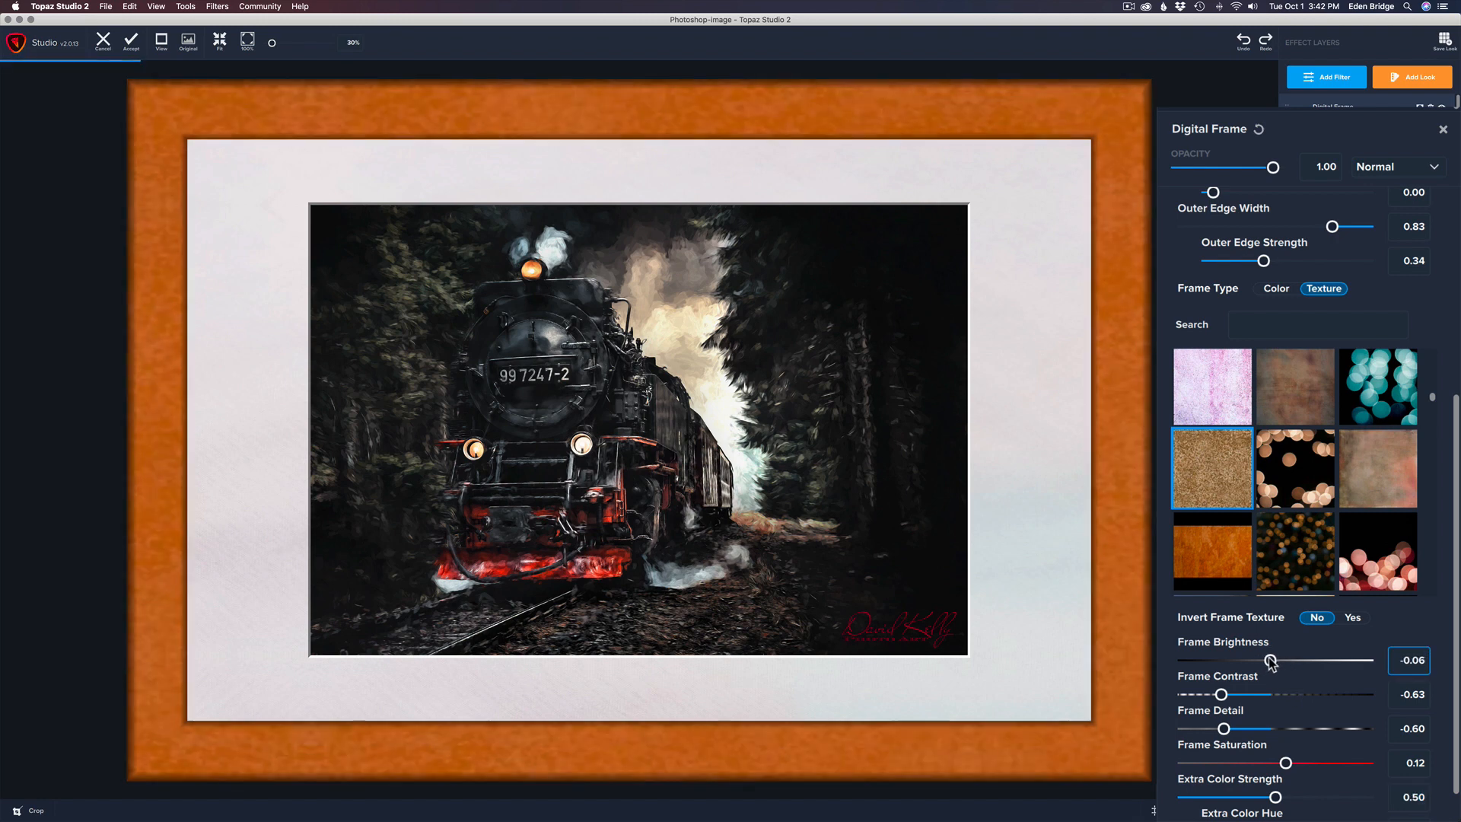
{"action": "left_click_drag", "start_coordinate": [1265, 662], "coordinate": [1265, 662]}
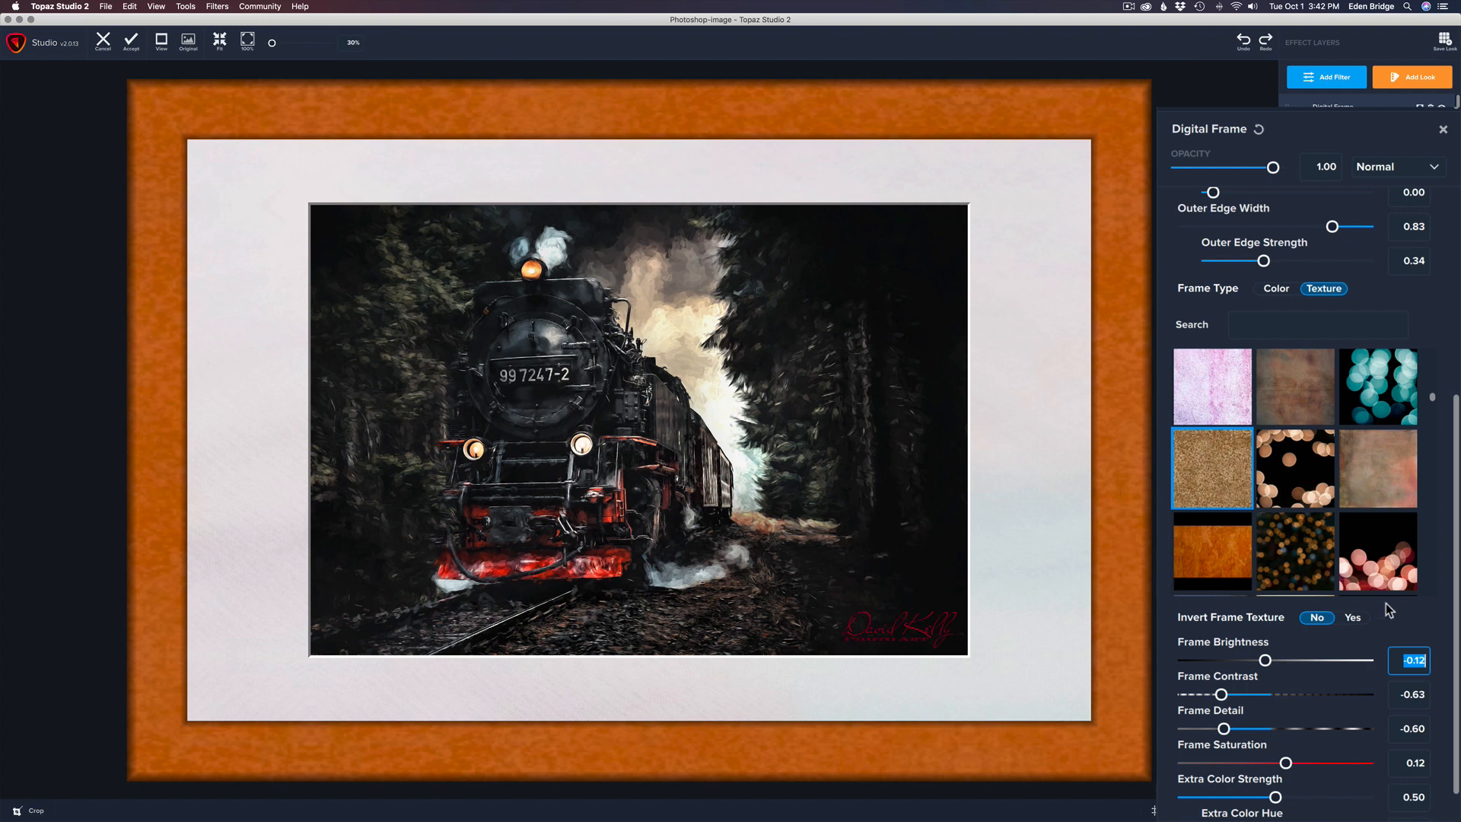
Switch the Digital Frame settings from the frame to the mat.
{"action": "left_click_drag", "start_coordinate": [1455, 567], "coordinate": [1456, 376]}
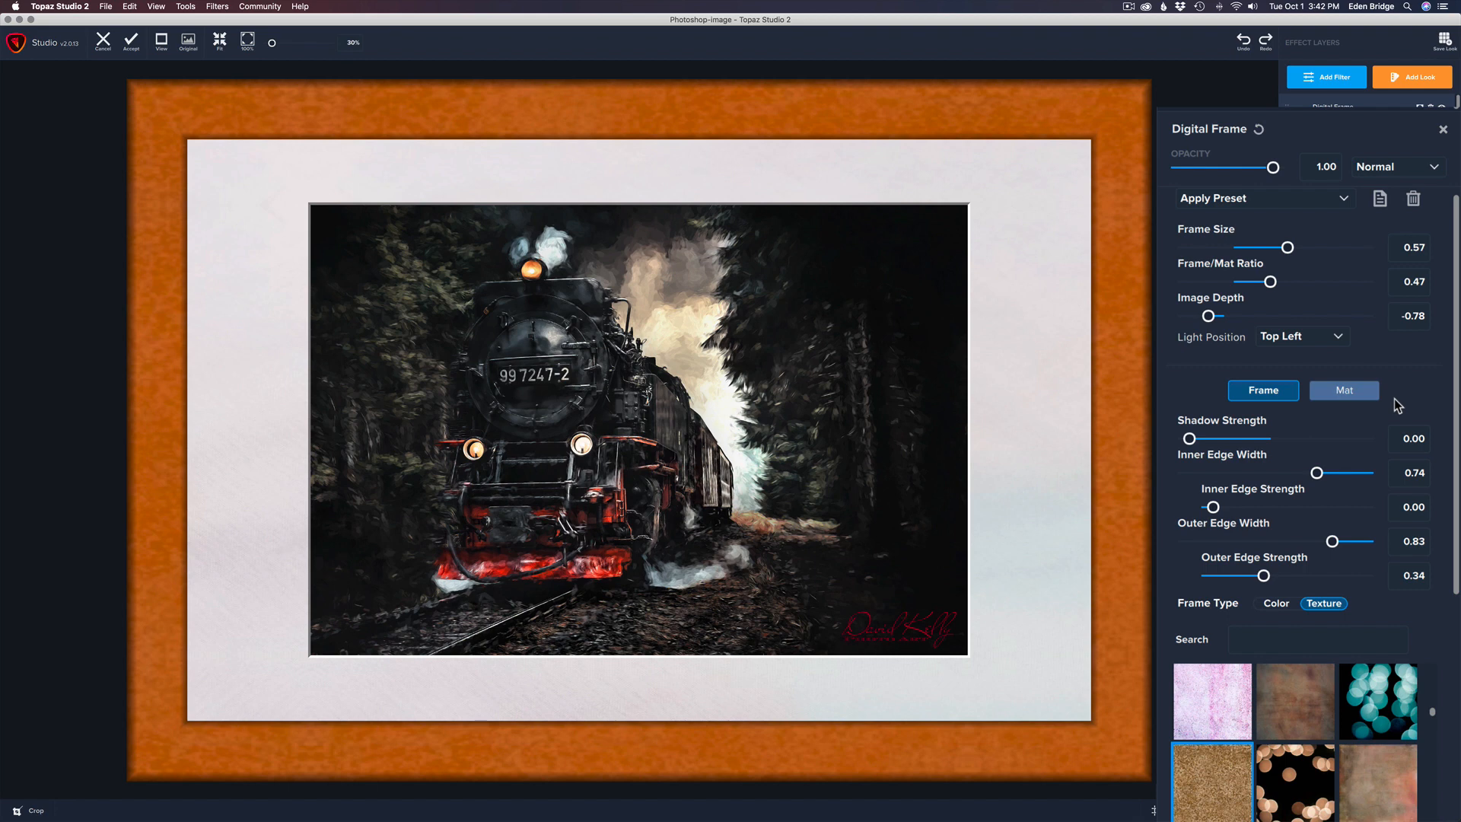
{"action": "left_click", "coordinate": [1351, 395]}
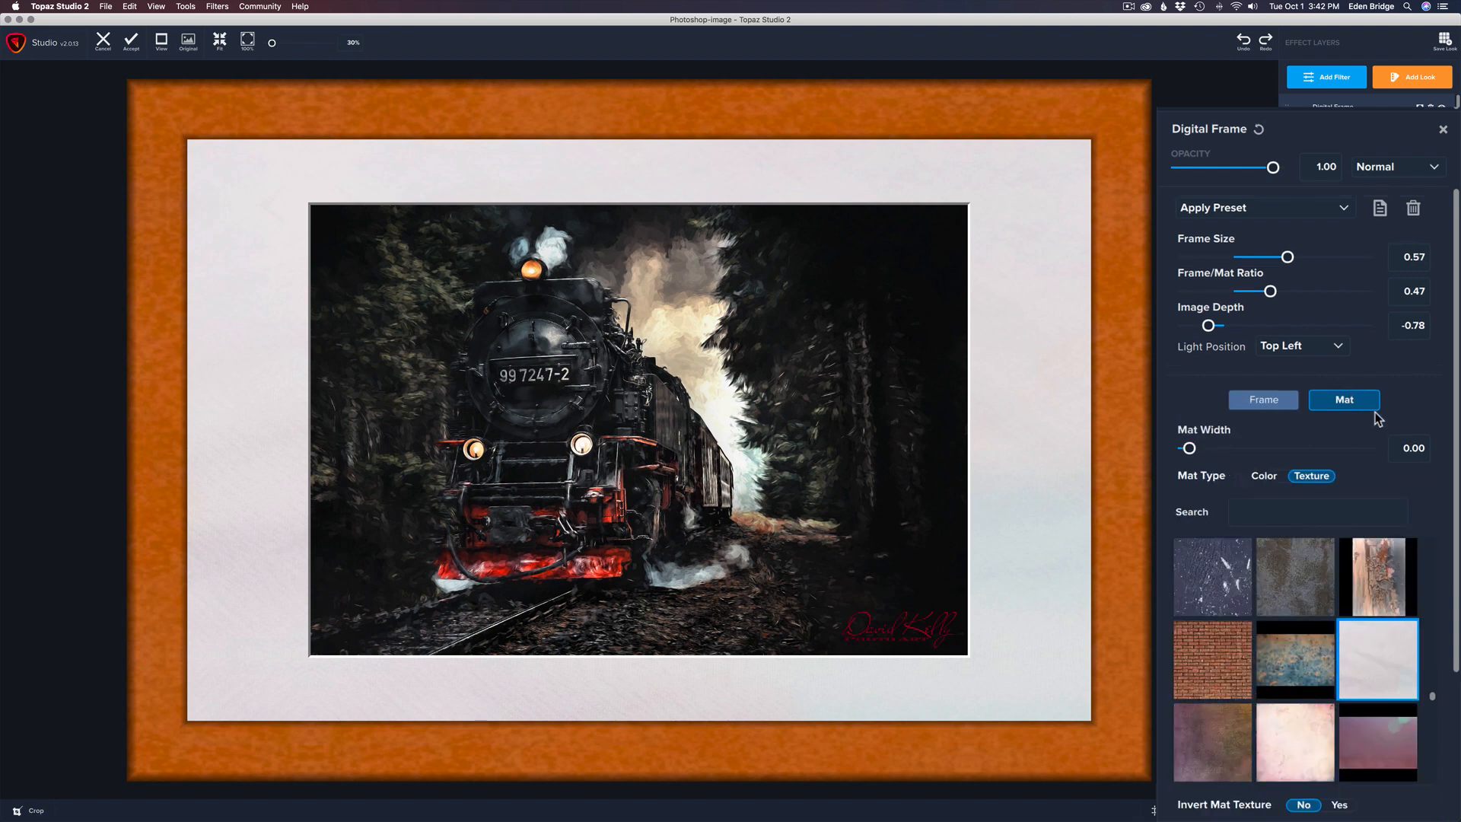
{"action": "left_click_drag", "start_coordinate": [1453, 400], "coordinate": [1455, 478]}
Try a solid color mat, first in light green and then in the beige sampled from the sky in the picture.
{"action": "left_click", "coordinate": [1263, 373]}
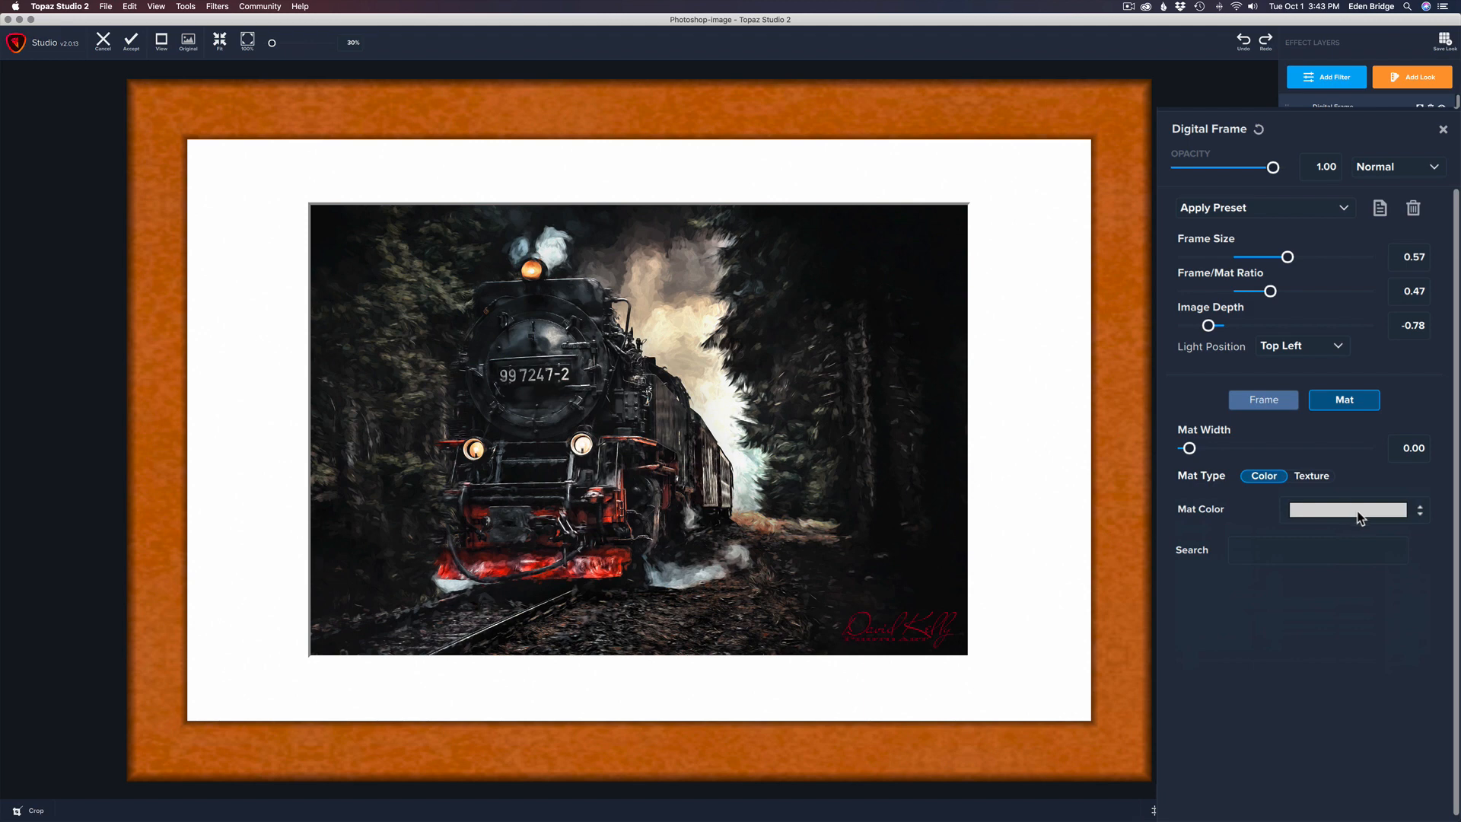
{"action": "left_click", "coordinate": [1360, 518]}
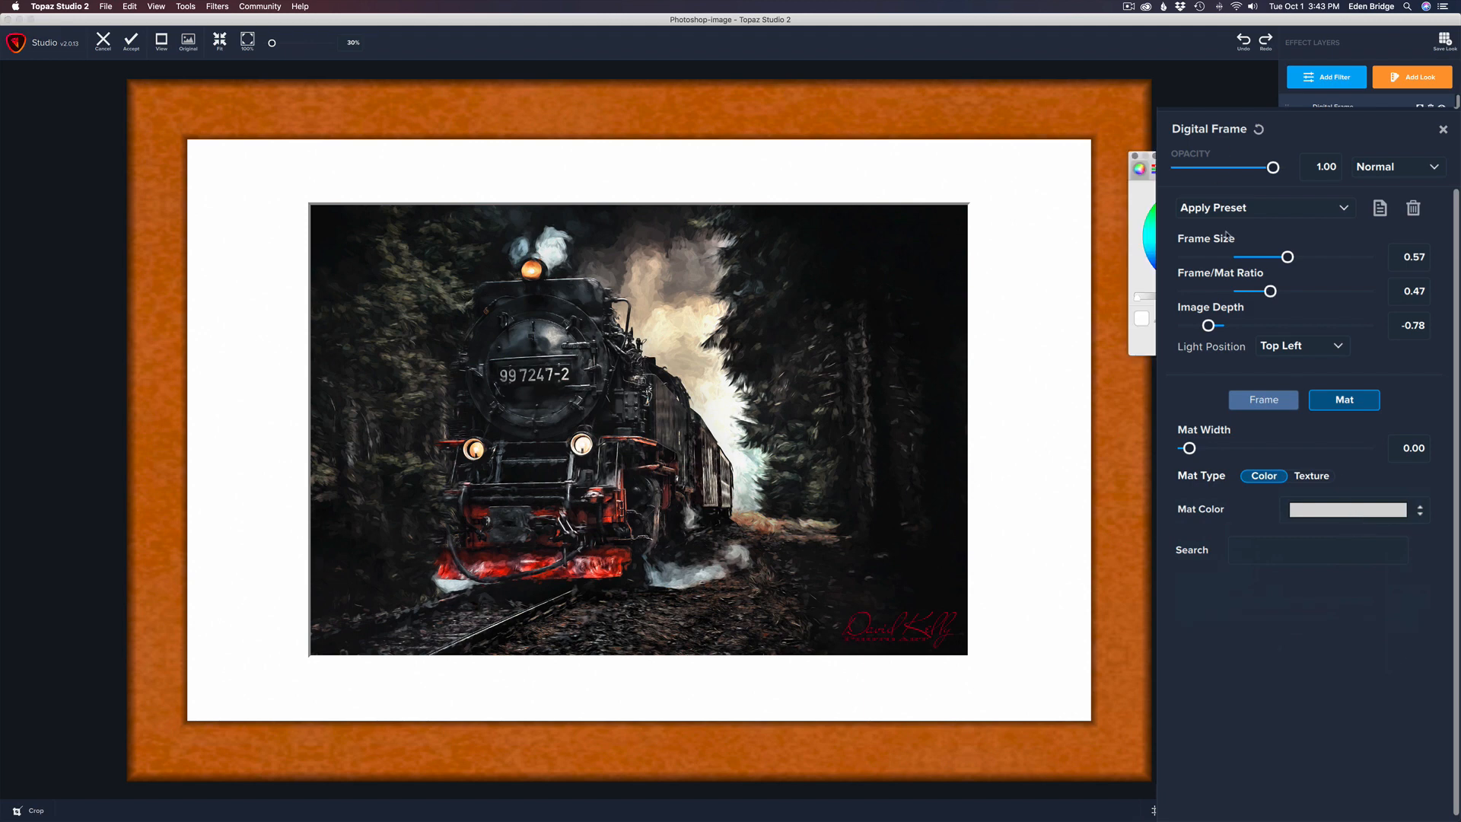
{"action": "mouse_move", "coordinate": [1190, 237]}
{"action": "left_mouse_down"}
{"action": "mouse_move", "coordinate": [1222, 237]}
{"action": "mouse_move", "coordinate": [1201, 217]}
{"action": "mouse_move", "coordinate": [1179, 231]}
{"action": "left_mouse_up"}
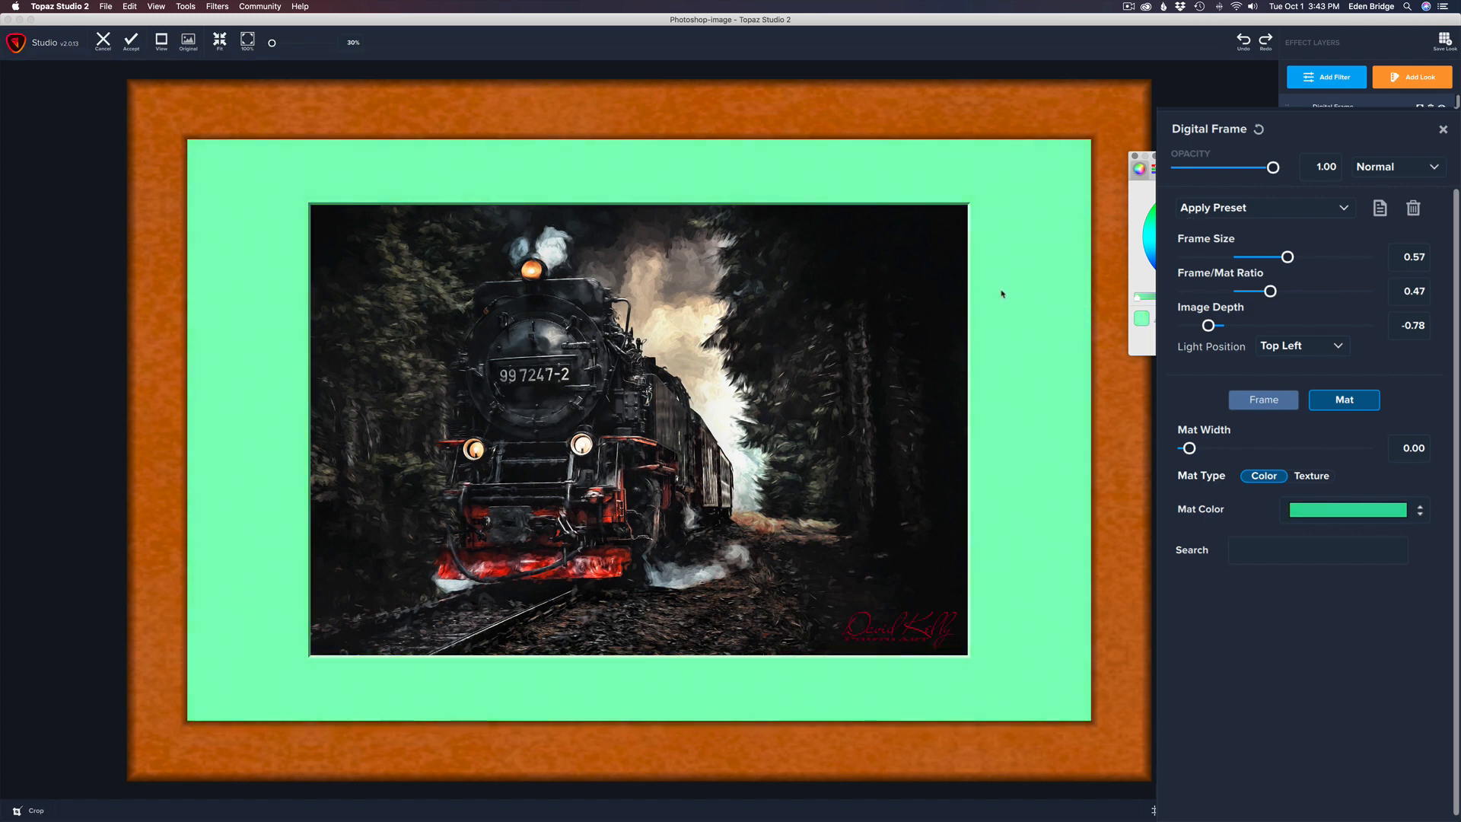
{"action": "left_click", "coordinate": [1155, 319]}
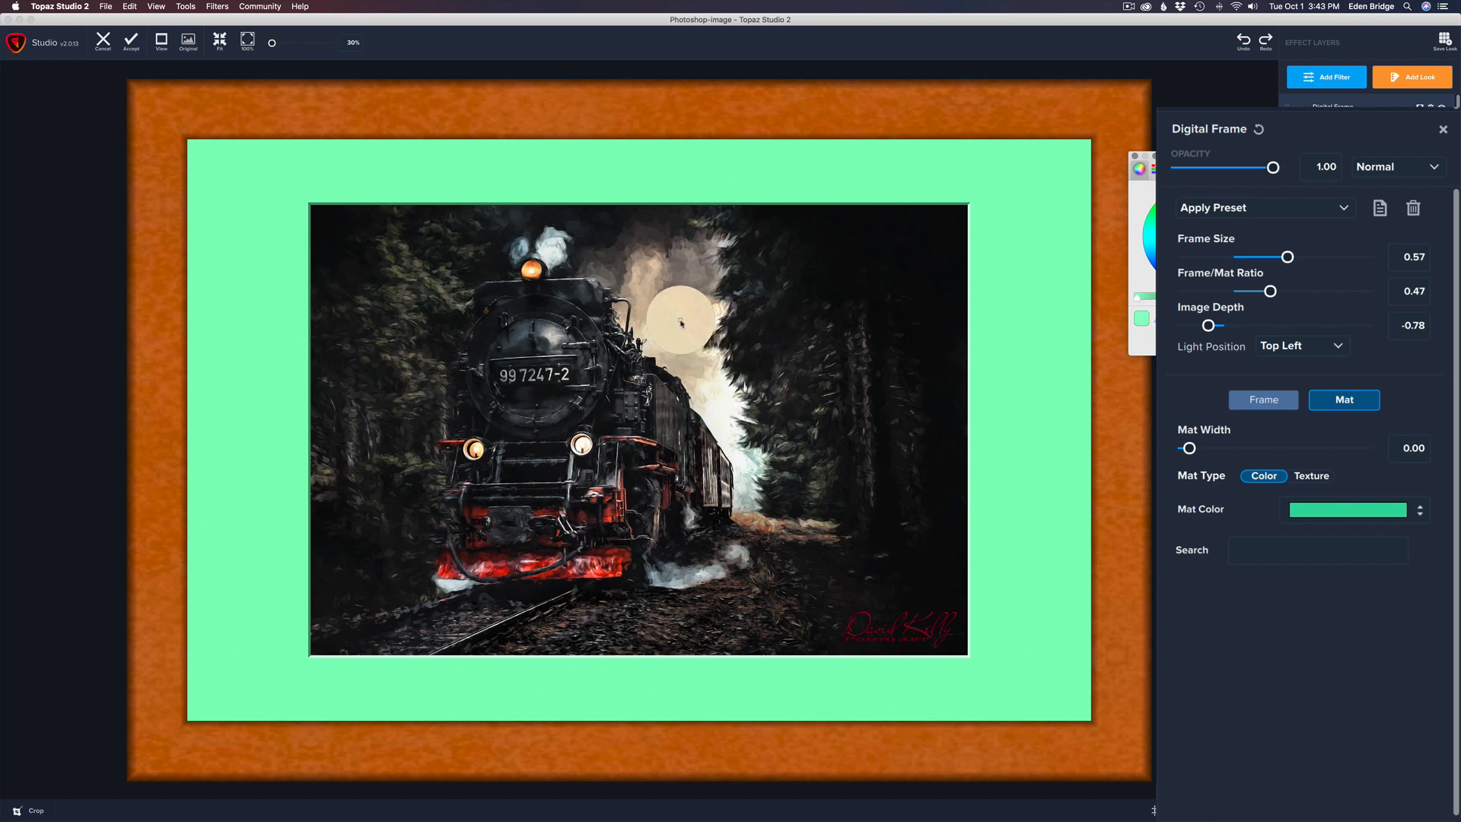
{"action": "left_click", "coordinate": [681, 322]}
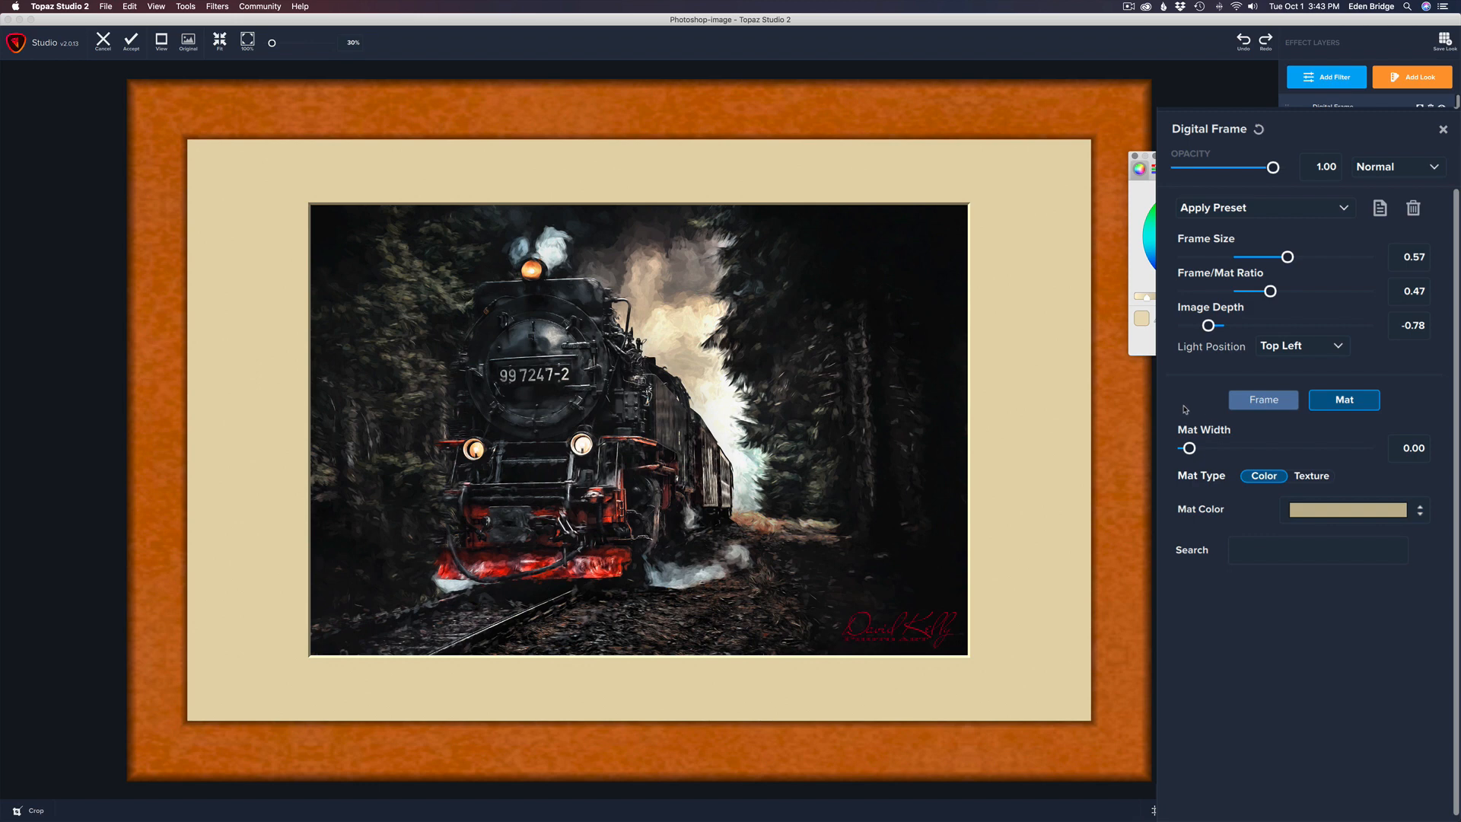
{"action": "left_click", "coordinate": [1231, 342]}
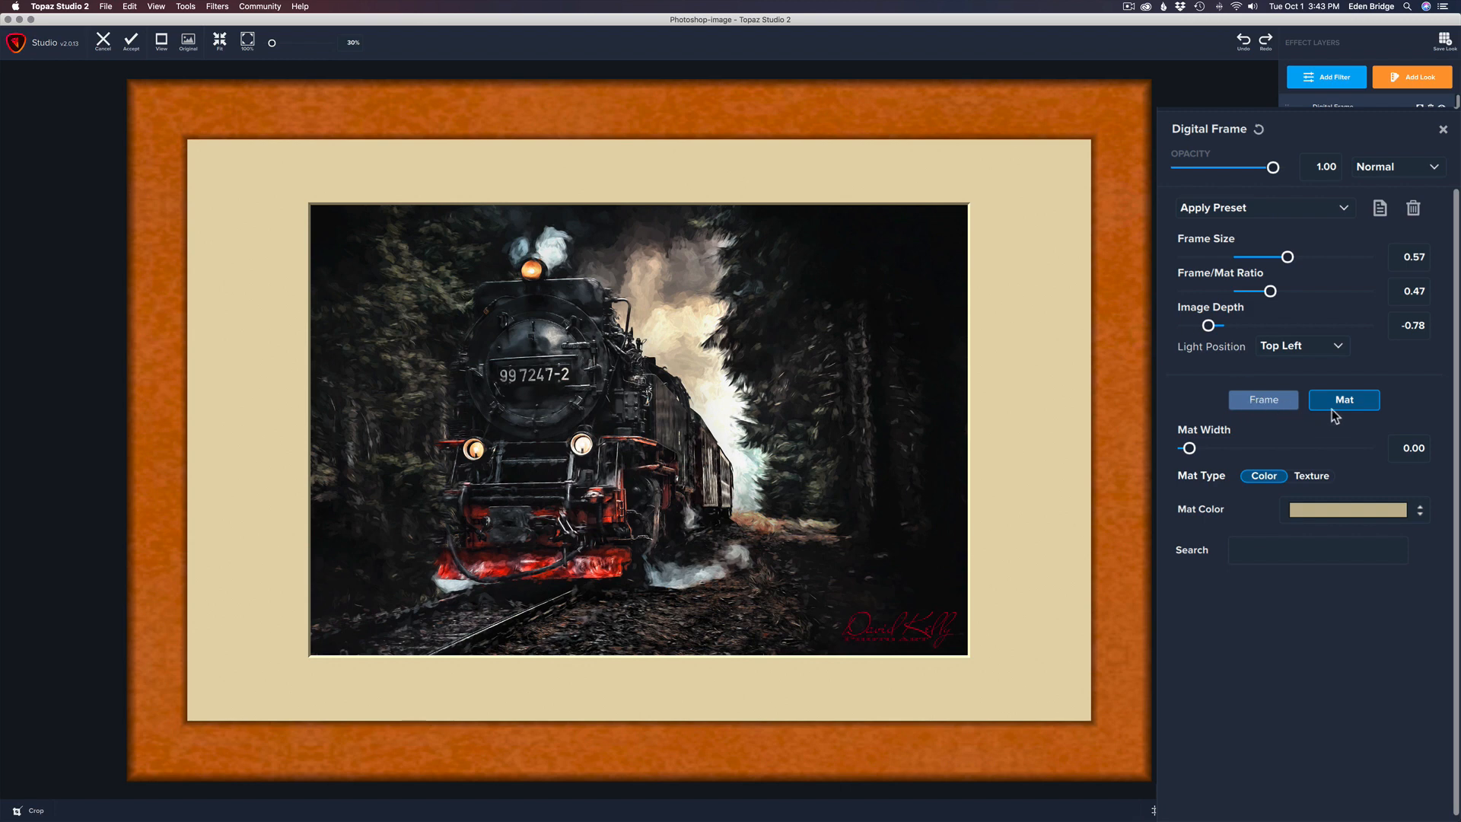
Return the Mat Type to Texture and apply the Prairie Field texture to the mat.
{"action": "left_click", "coordinate": [1312, 473]}
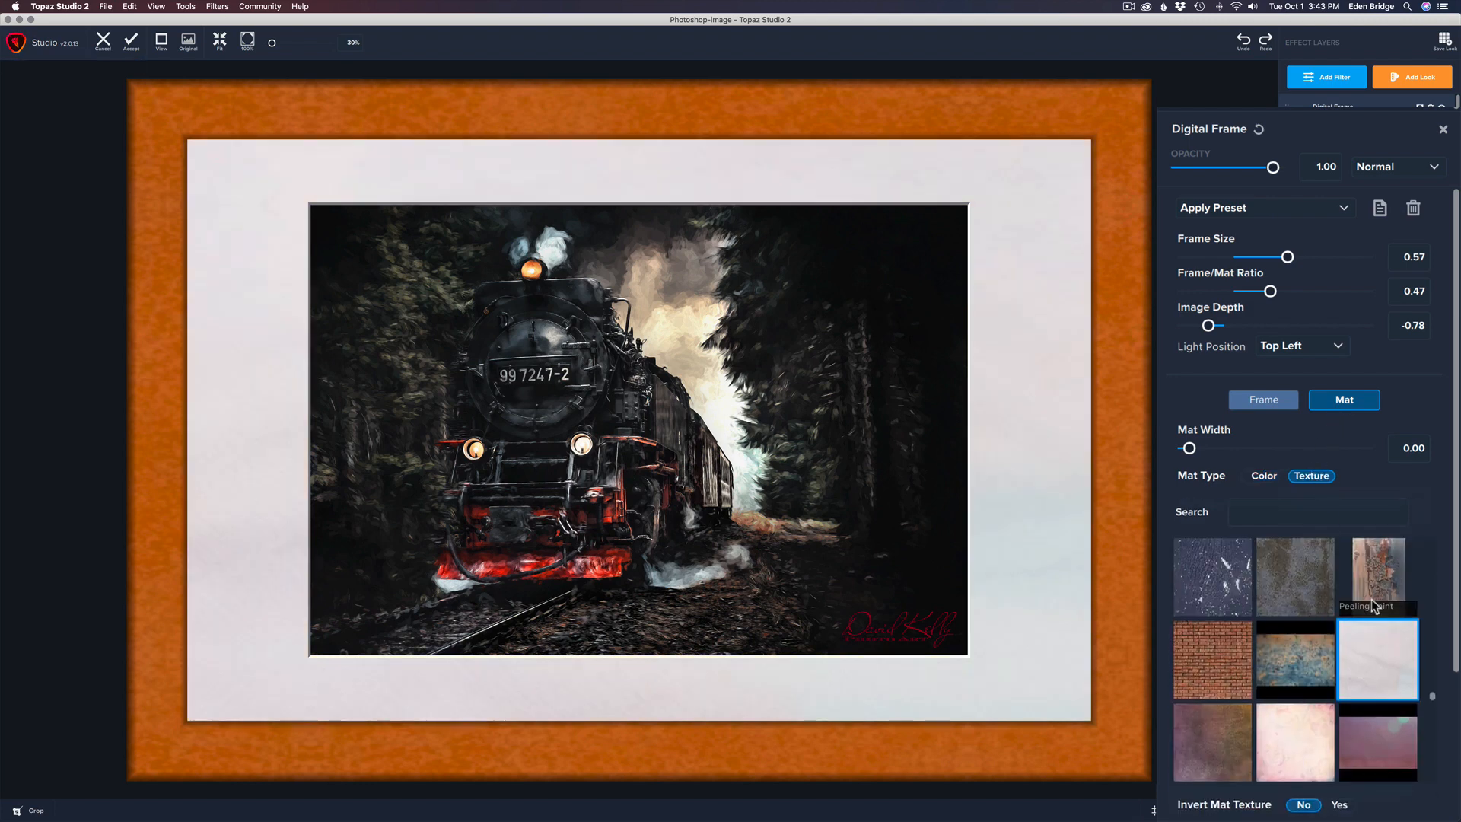
{"action": "scroll", "coordinate": [1371, 660], "scroll_direction": "down", "scroll_amount": 5}
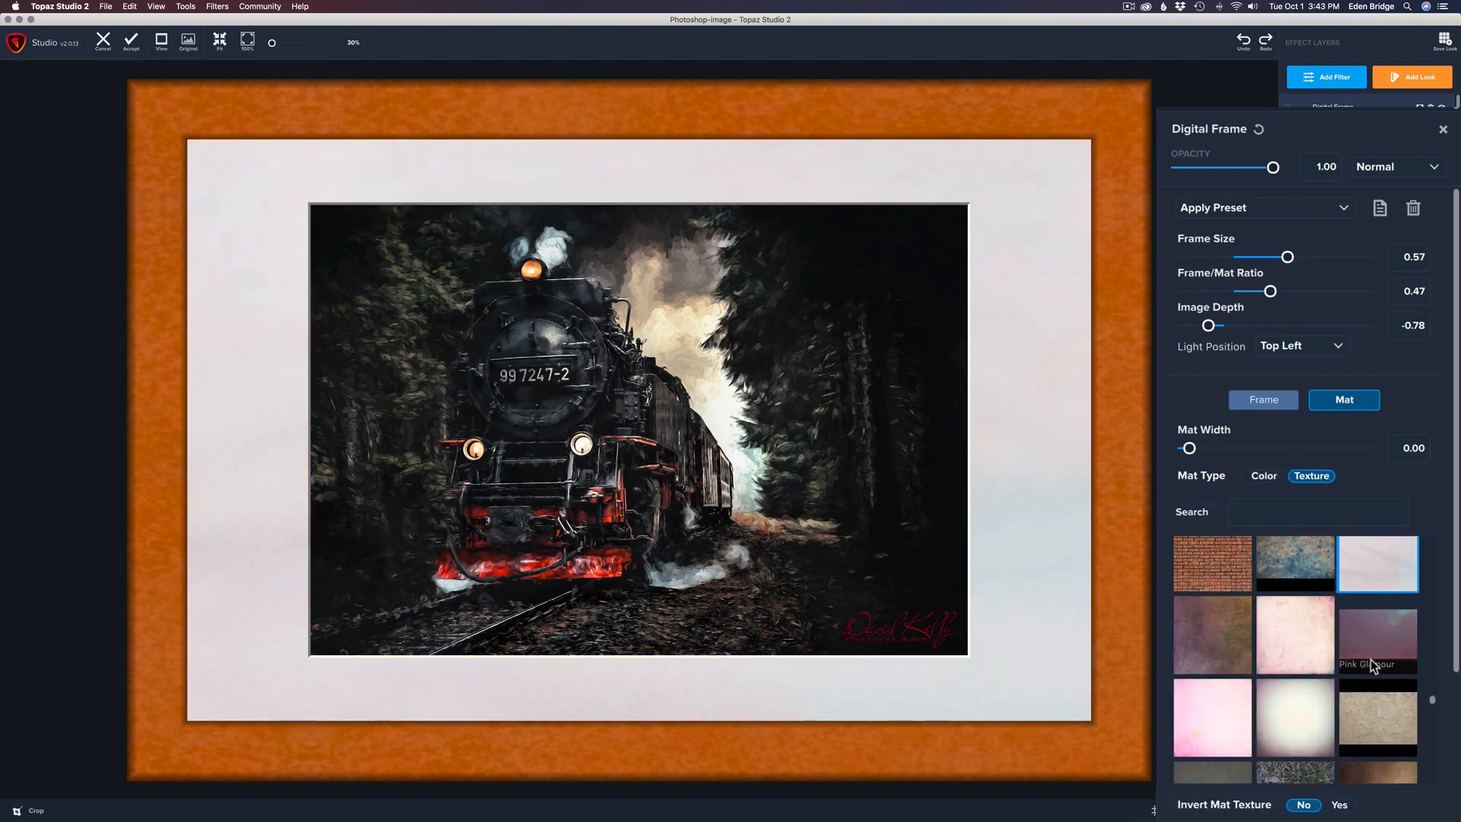
{"action": "scroll", "coordinate": [1371, 659], "scroll_direction": "down", "scroll_amount": 2}
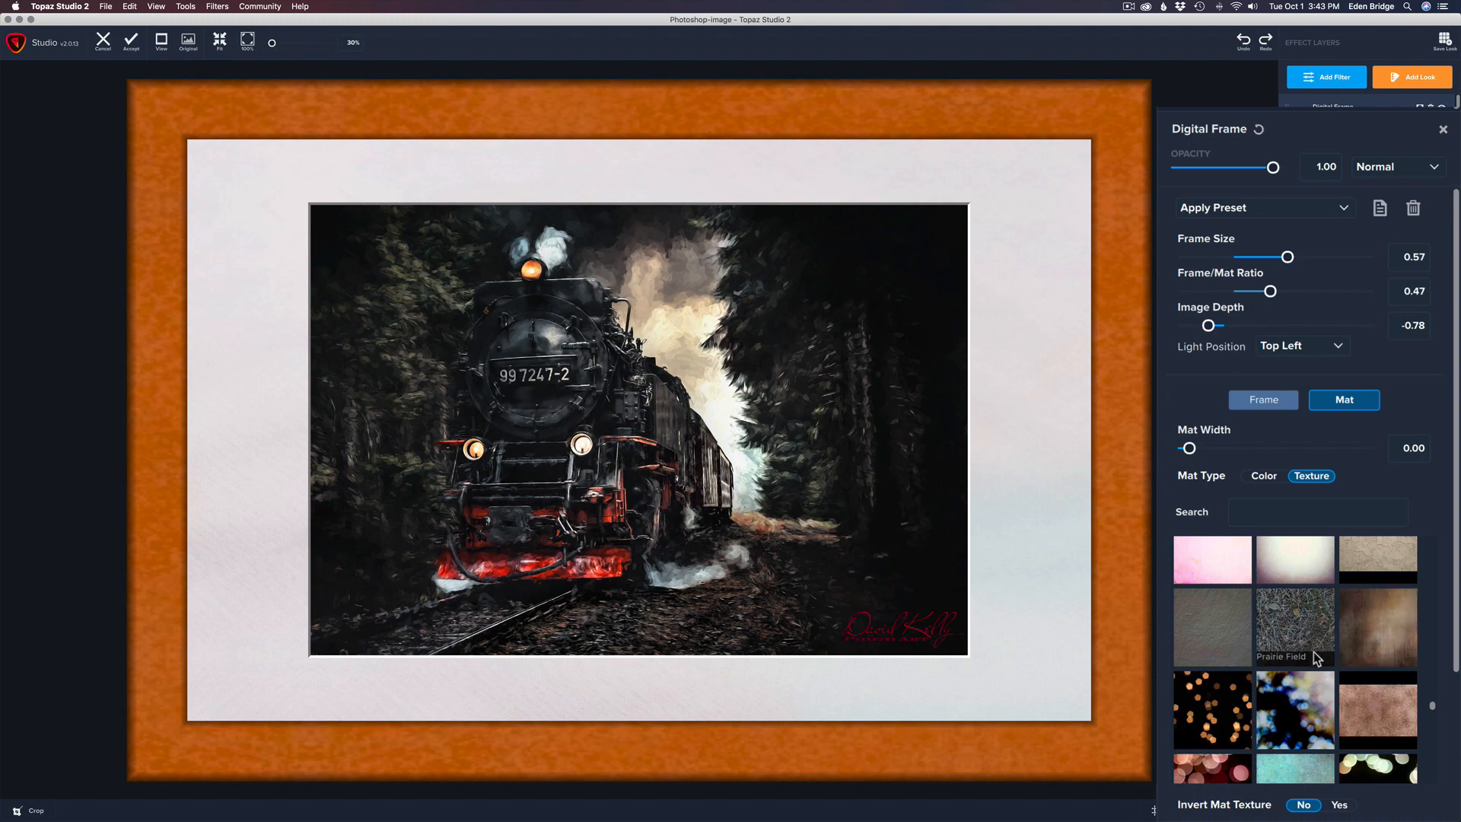
{"action": "left_click", "coordinate": [1318, 629]}
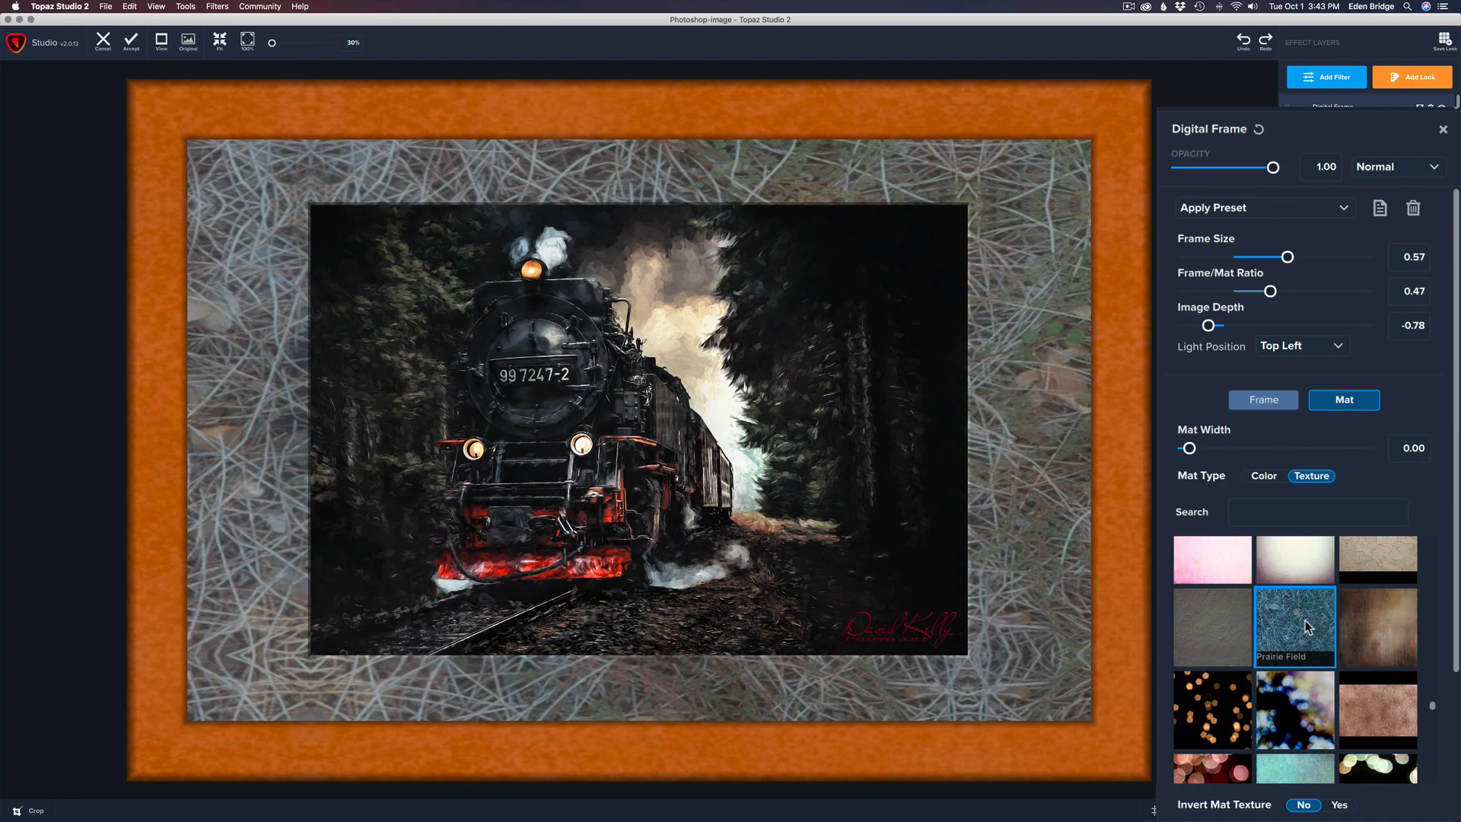
Set the Mat Brightness to 0.54, Mat Contrast to -0.50 and Mat Detail to -0.55.
{"action": "scroll", "coordinate": [1454, 537], "scroll_direction": "down", "scroll_amount": 5}
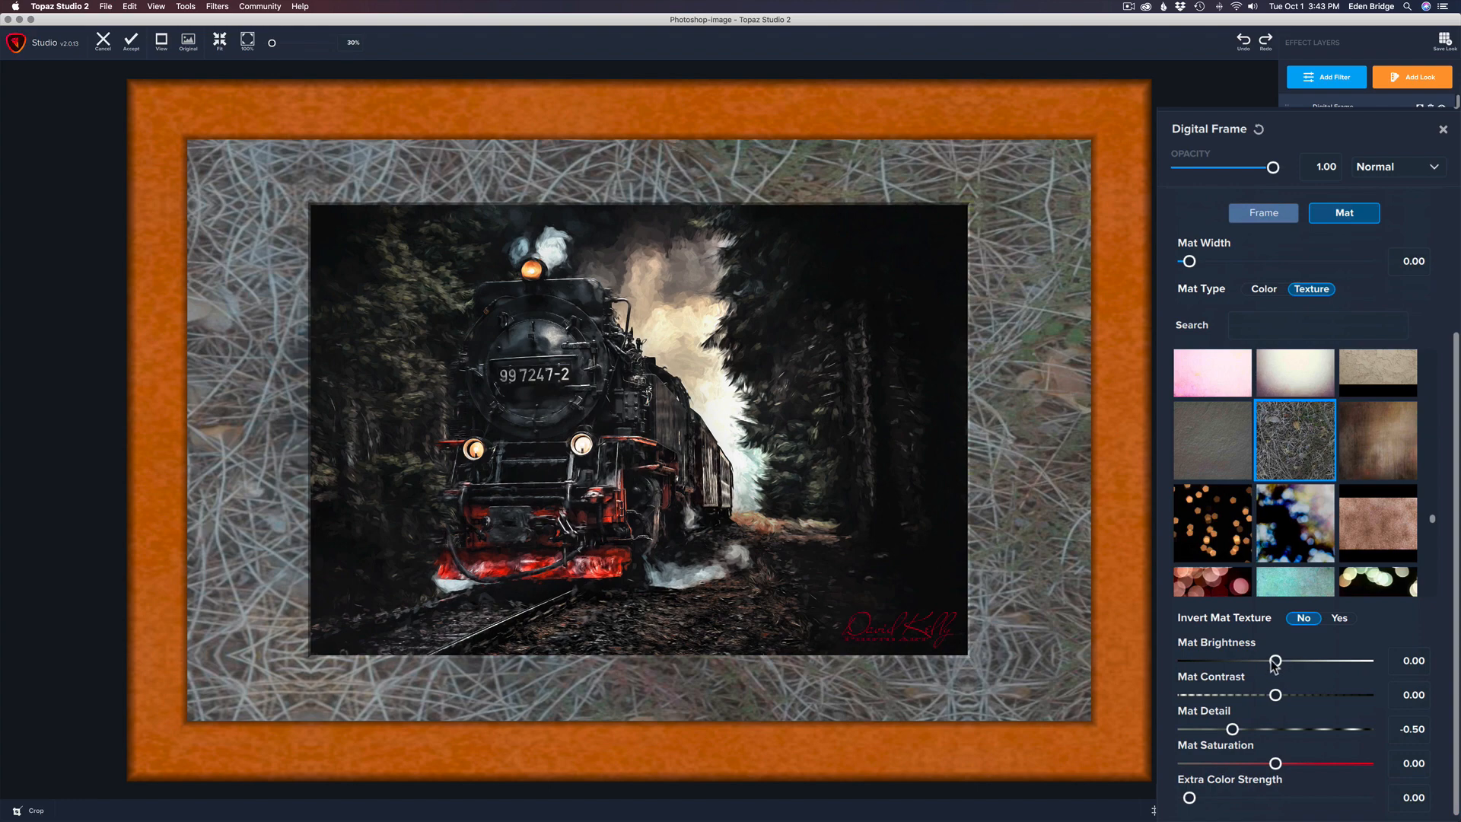
{"action": "left_click_drag", "start_coordinate": [1275, 660], "coordinate": [1227, 712]}
{"action": "key", "text": "BackSpace"}
{"action": "type", "text": "0"}
{"action": "key", "text": "Return"}
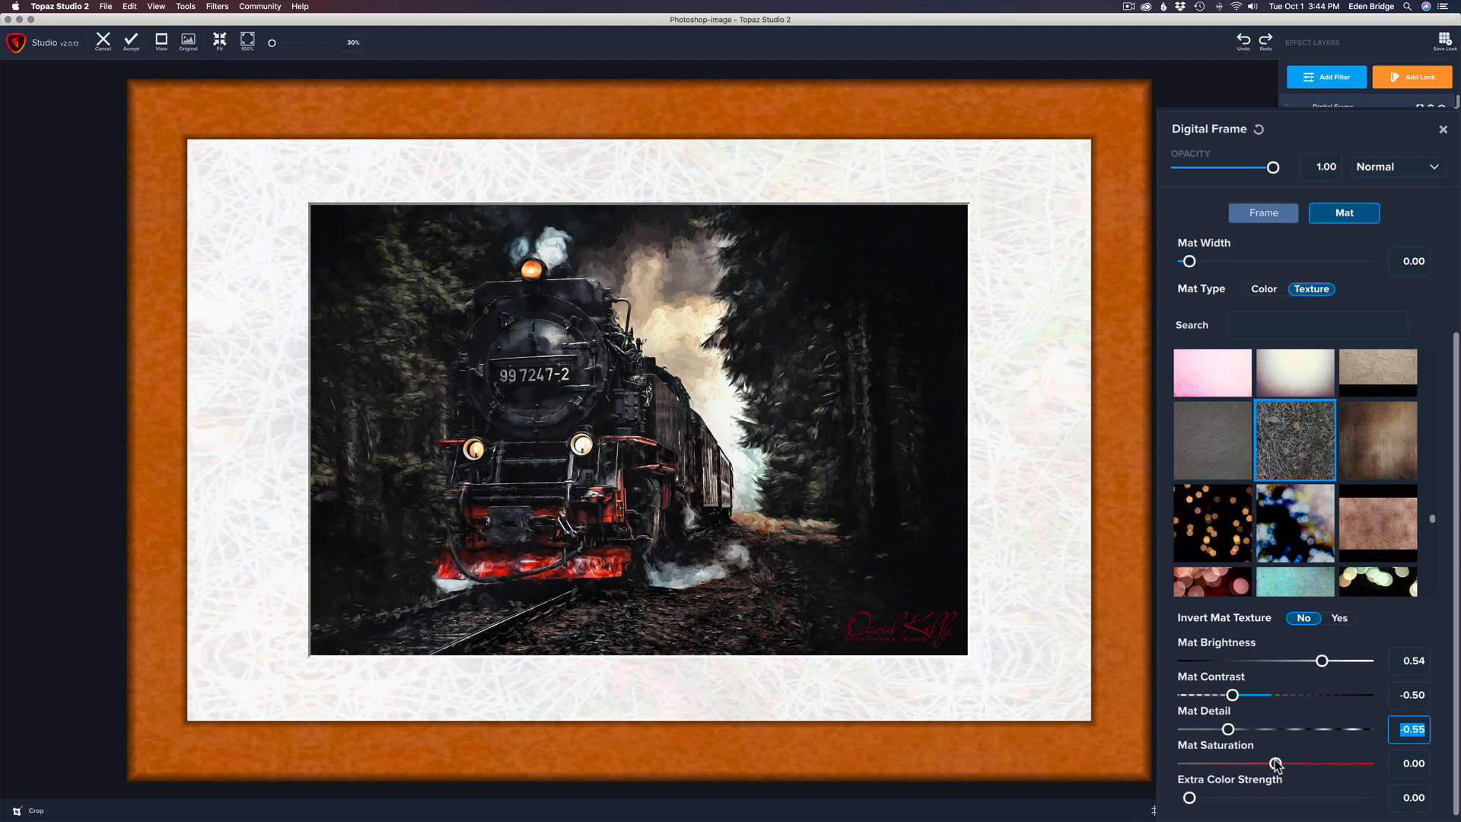
Set the Mat Saturation to -1.00, and tint the mat with an Extra Color Hue of 0.12 and Extra Color Strength of 0.70.
{"action": "left_click_drag", "start_coordinate": [1275, 762], "coordinate": [1325, 797]}
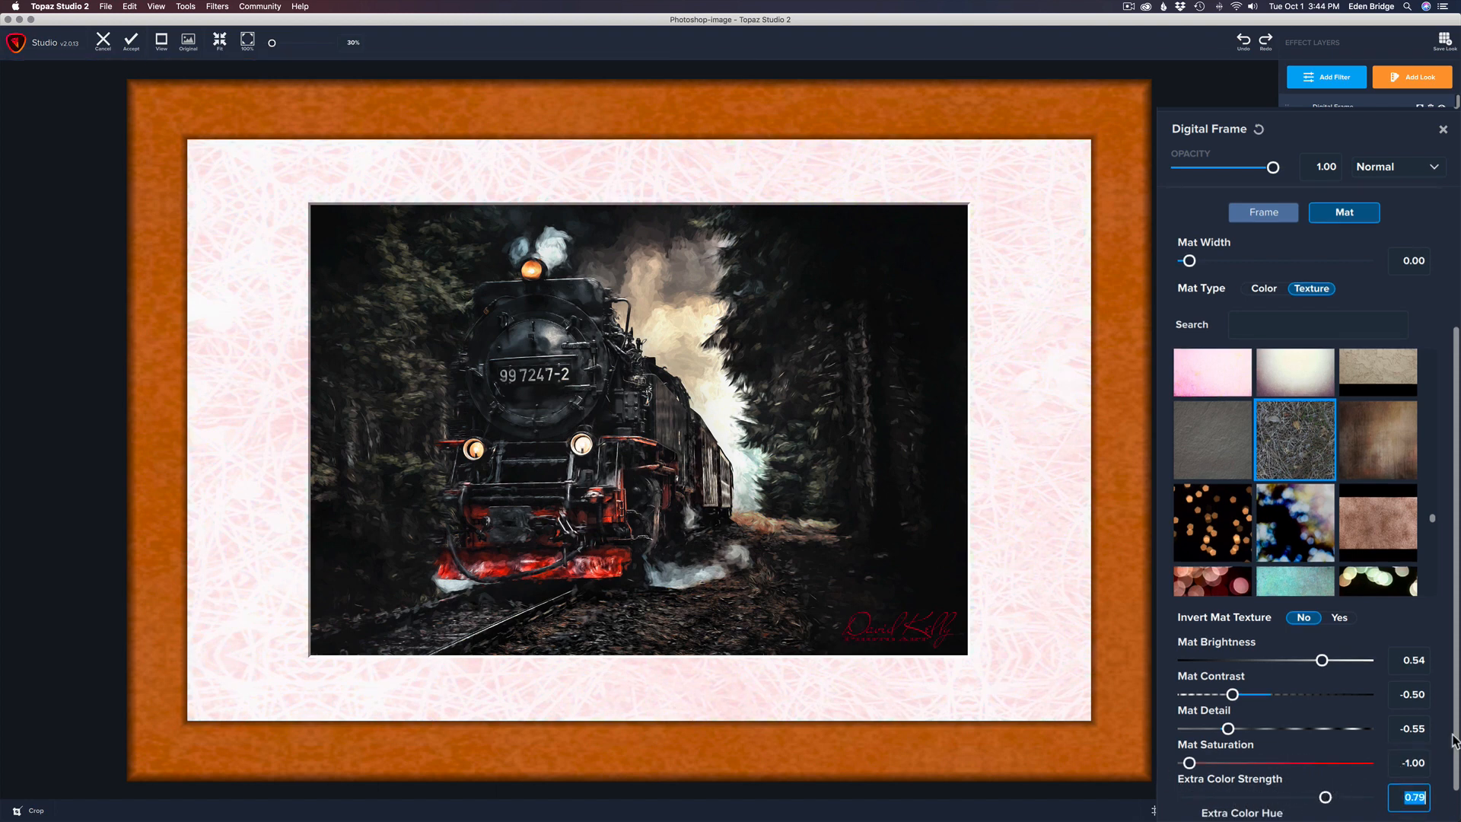
{"action": "scroll", "coordinate": [1323, 795], "scroll_direction": "down", "scroll_amount": 1}
{"action": "left_click_drag", "start_coordinate": [1214, 798], "coordinate": [1260, 787]}
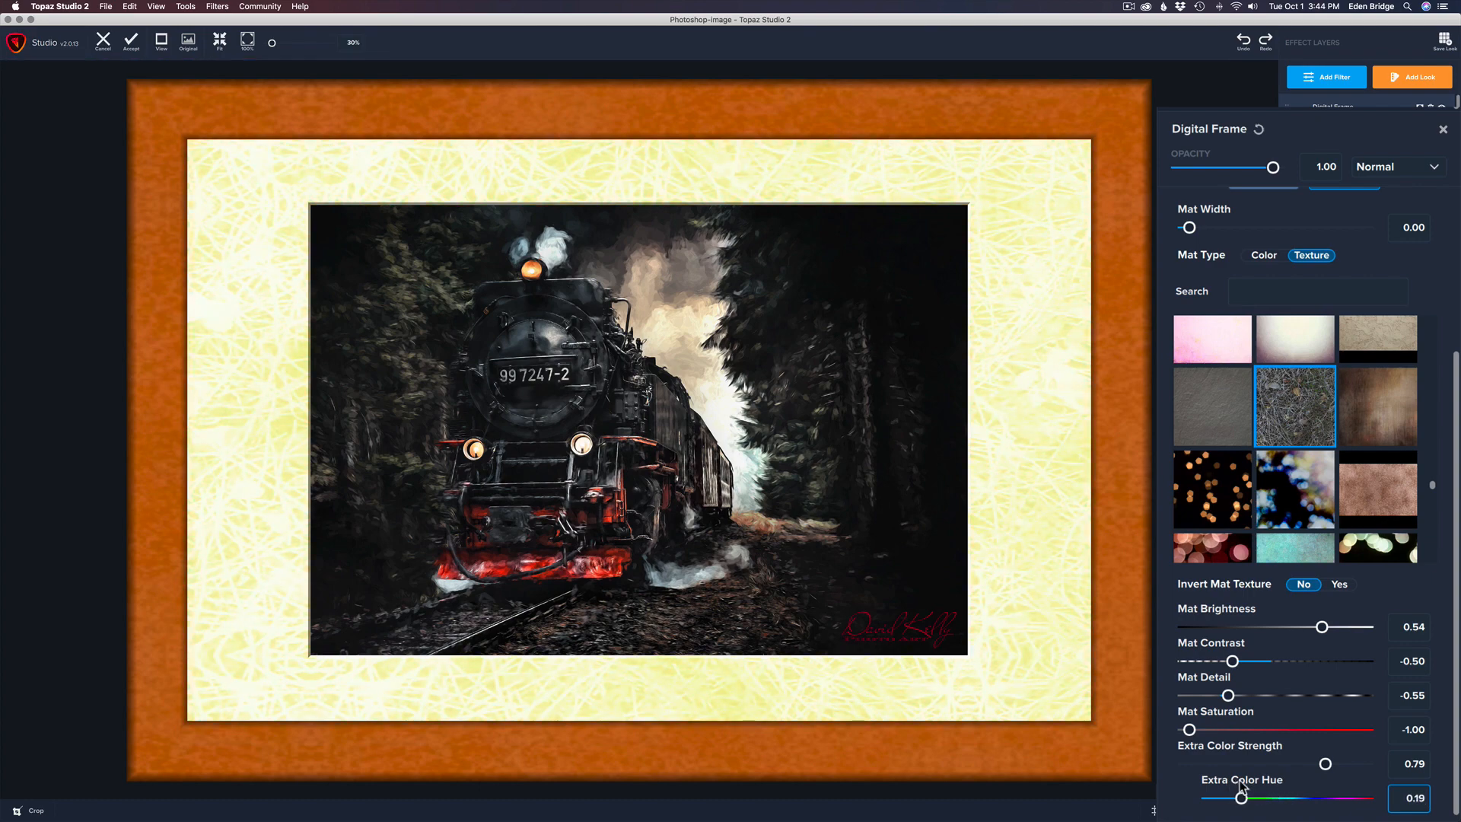
{"action": "left_click_drag", "start_coordinate": [1242, 788], "coordinate": [1230, 781]}
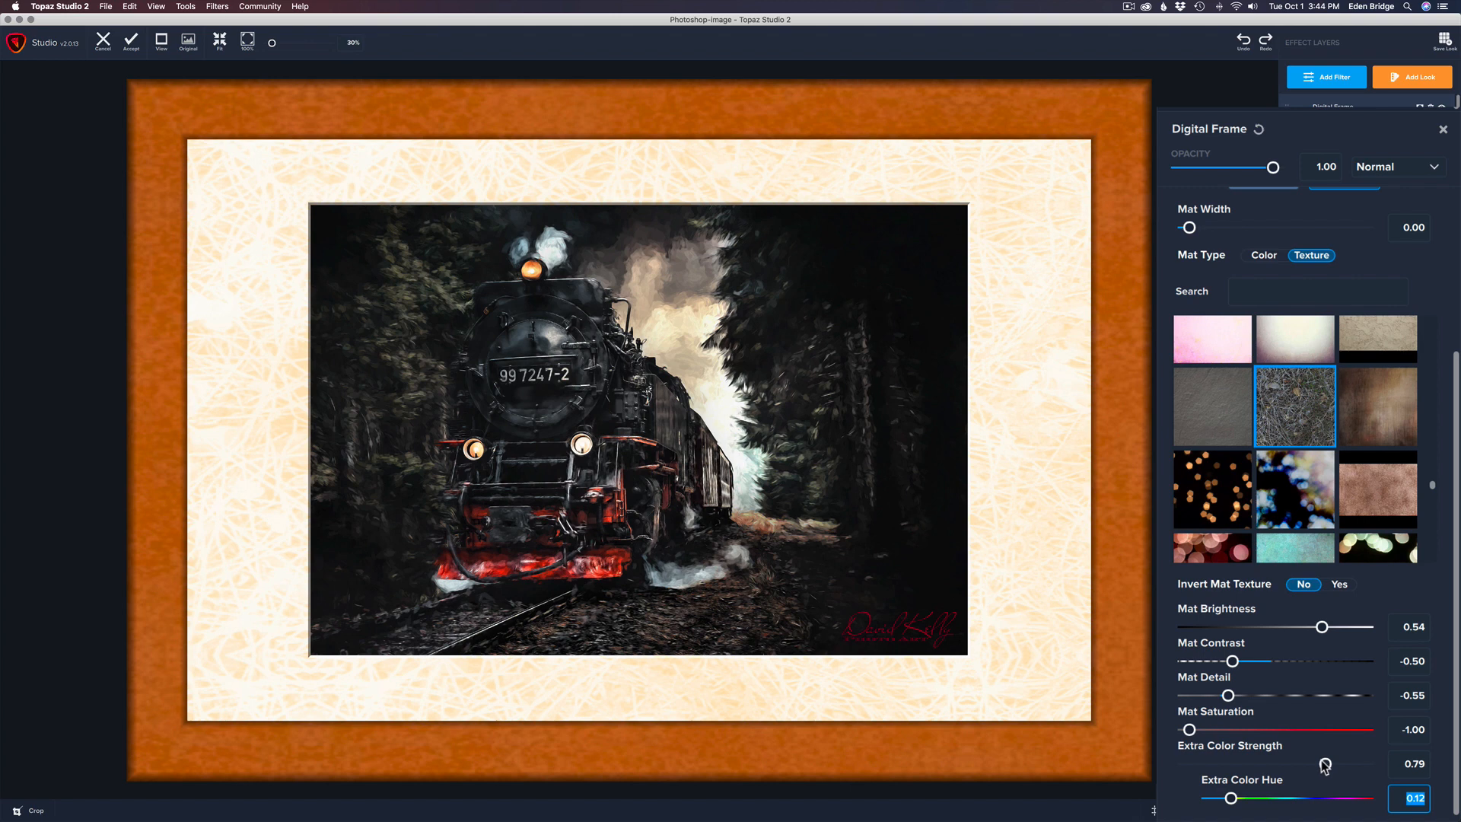
{"action": "mouse_move", "coordinate": [1324, 764]}
{"action": "left_mouse_down"}
{"action": "mouse_move", "coordinate": [1412, 763]}
{"action": "mouse_move", "coordinate": [1293, 764]}
{"action": "mouse_move", "coordinate": [1310, 763]}
{"action": "left_mouse_up"}
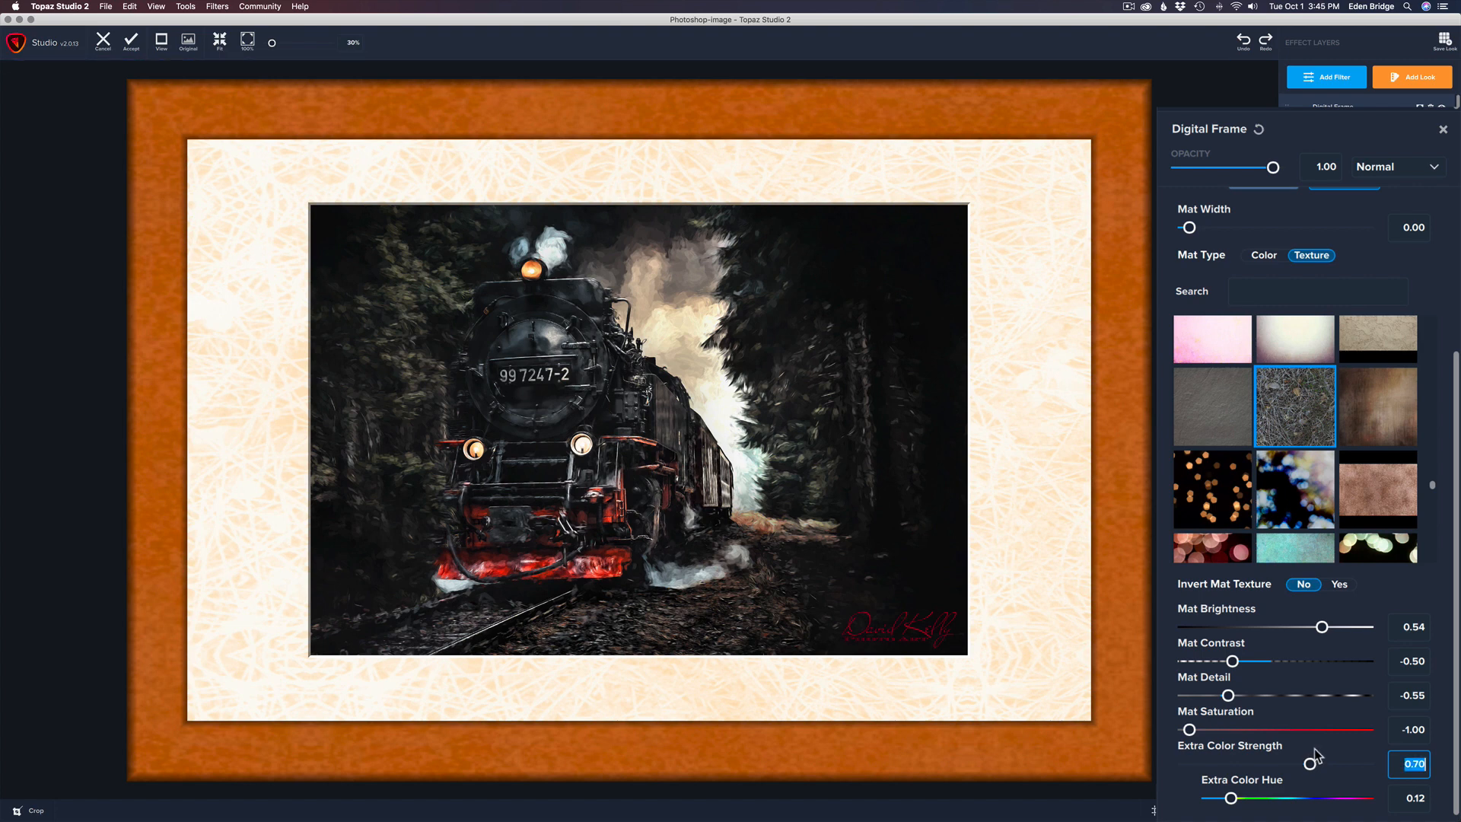